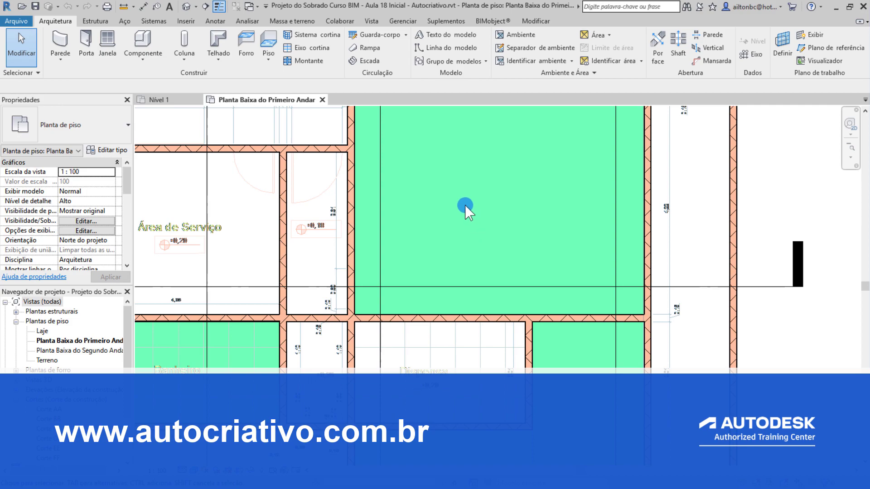
Examine the Dispensa, the small hall beside it and the surrounding rooms in the Planta Baixa do Primeiro Andar view
scroll(521, 244, "down", 2)
middle_click_drag(629, 295, 625, 223)
middle_click_drag(631, 287, 641, 322)
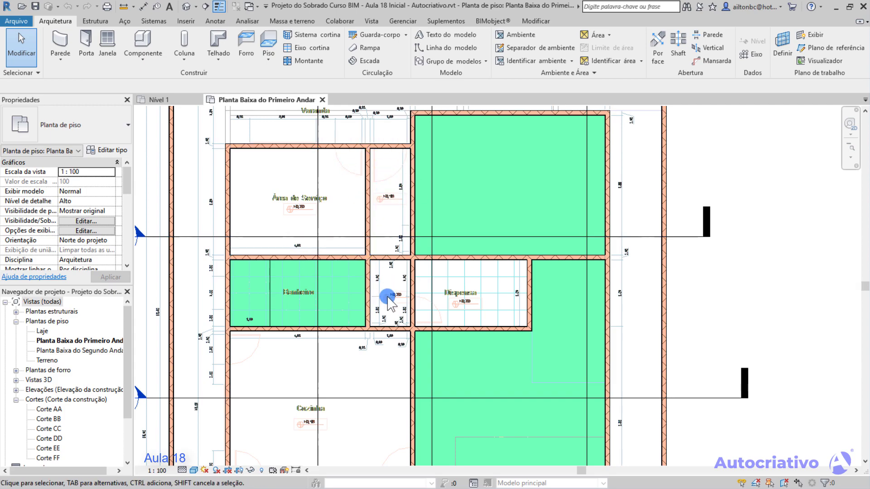
scroll(389, 295, "up", 8)
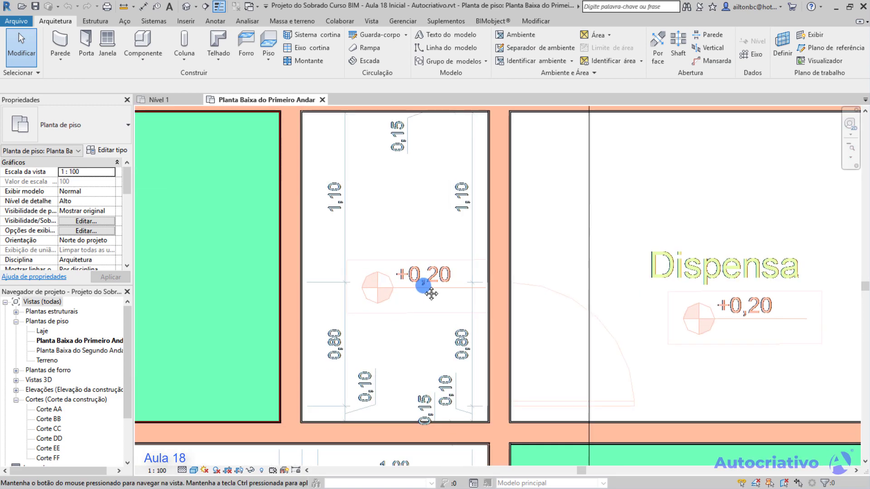
middle_click_drag(431, 292, 471, 235)
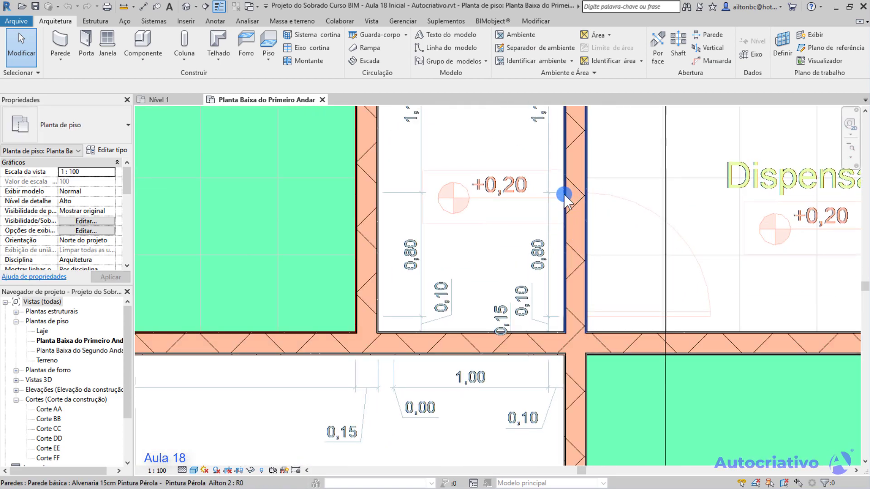
middle_click_drag(564, 312, 466, 272)
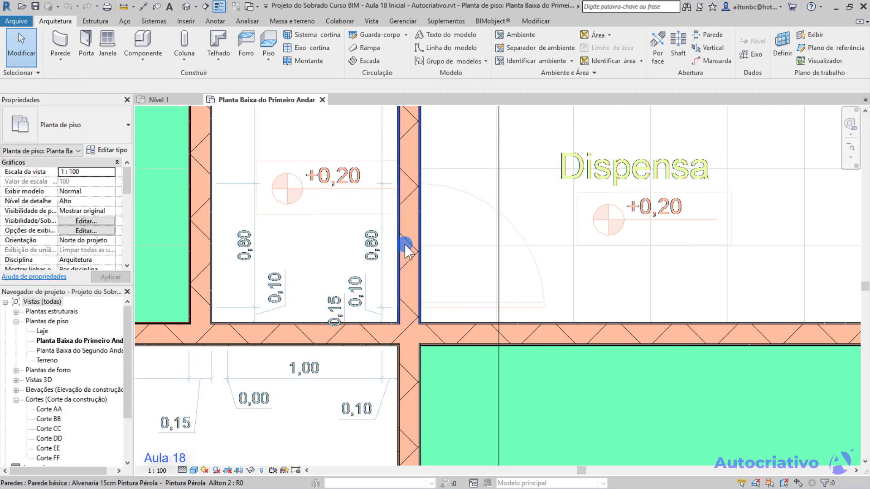
middle_click_drag(335, 247, 419, 228)
scroll(419, 229, "down", 4)
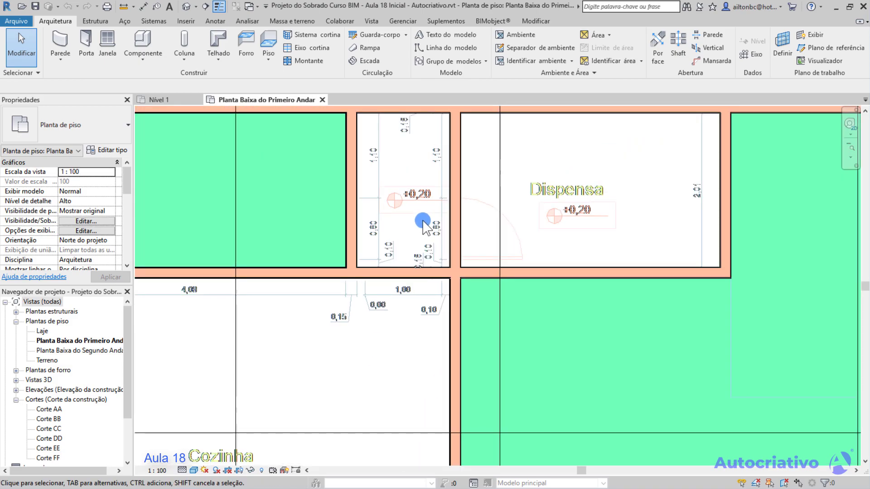
scroll(408, 249, "down", 4)
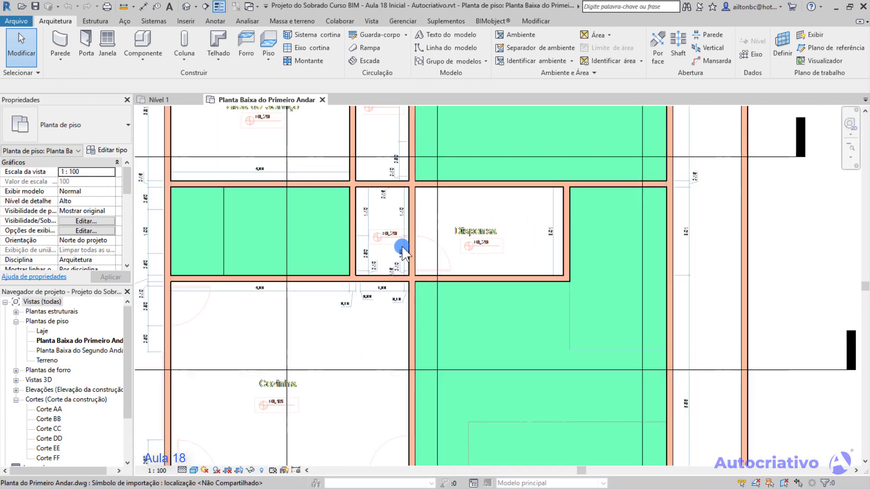
scroll(466, 223, "down", 4)
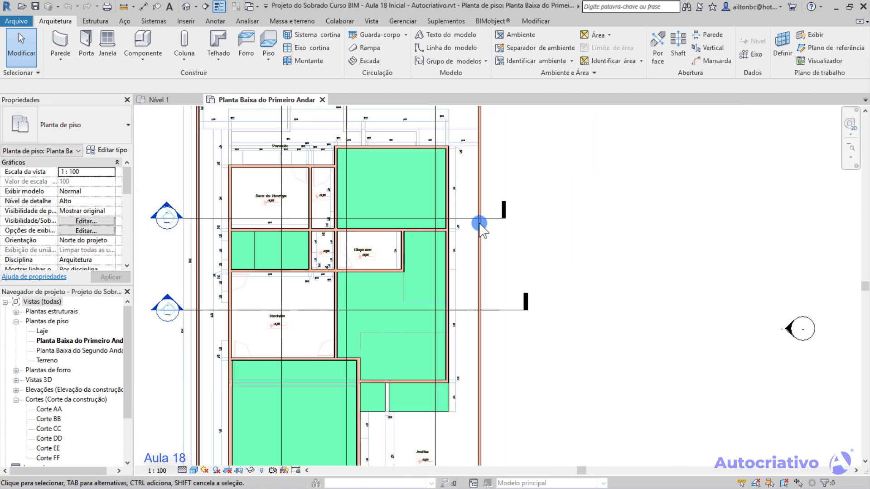
Start an architectural floor with a rectangular boundary line and set its height offset from the level to 0,0
middle_click_drag(584, 253, 412, 254)
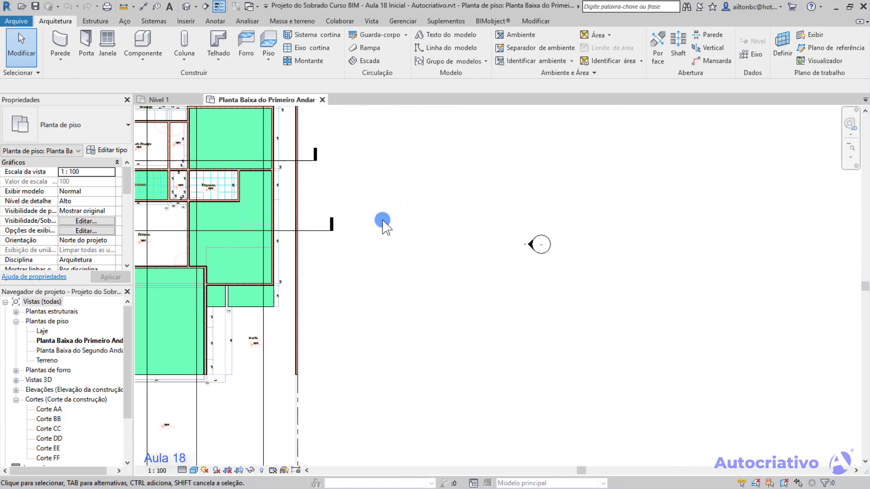
scroll(396, 223, "up", 2)
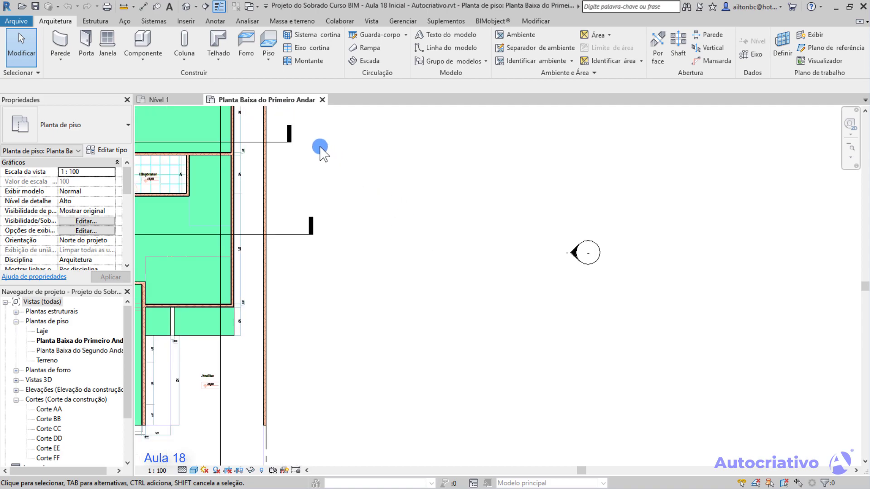
left_click(268, 58)
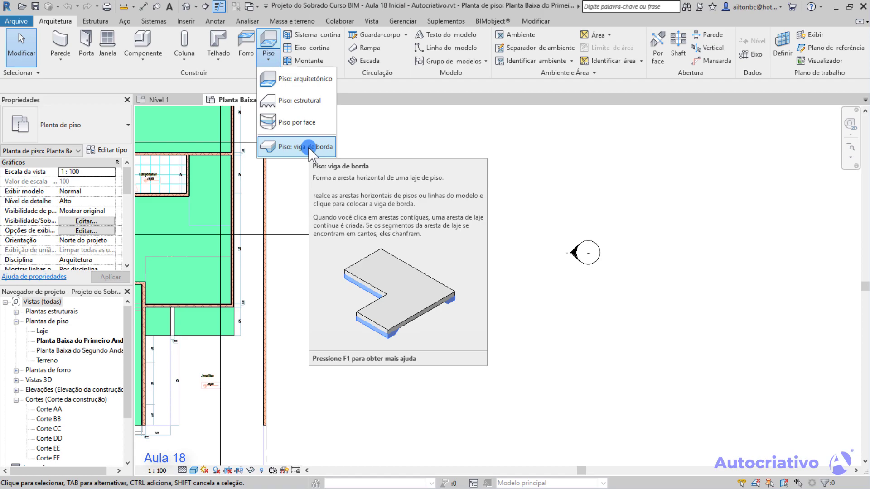
left_click(302, 79)
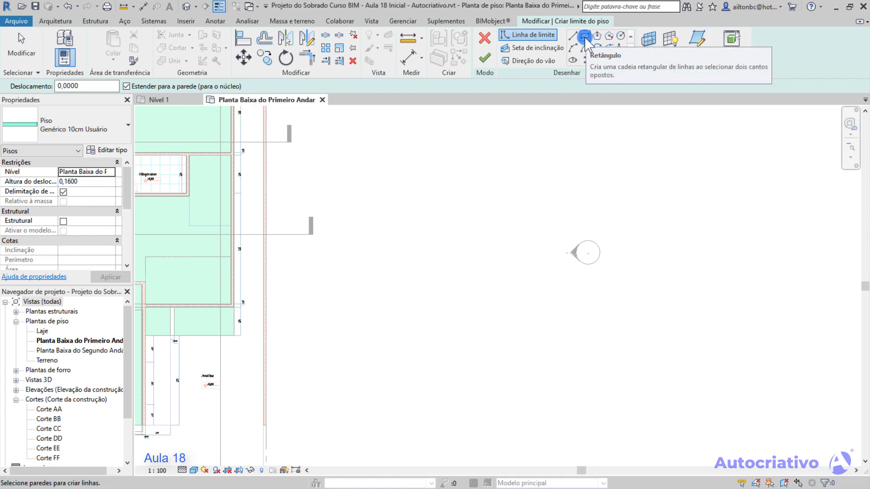
left_click(585, 36)
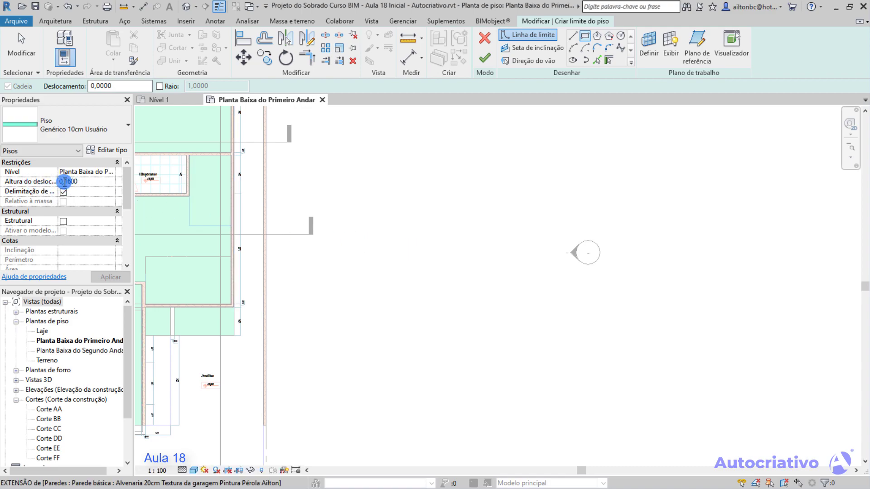
left_click_drag(66, 182, 121, 182)
type("0")
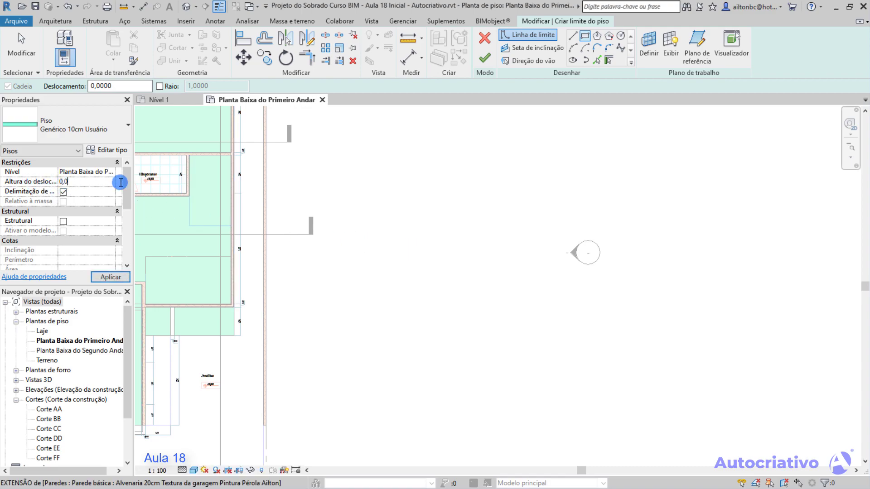
left_click(113, 276)
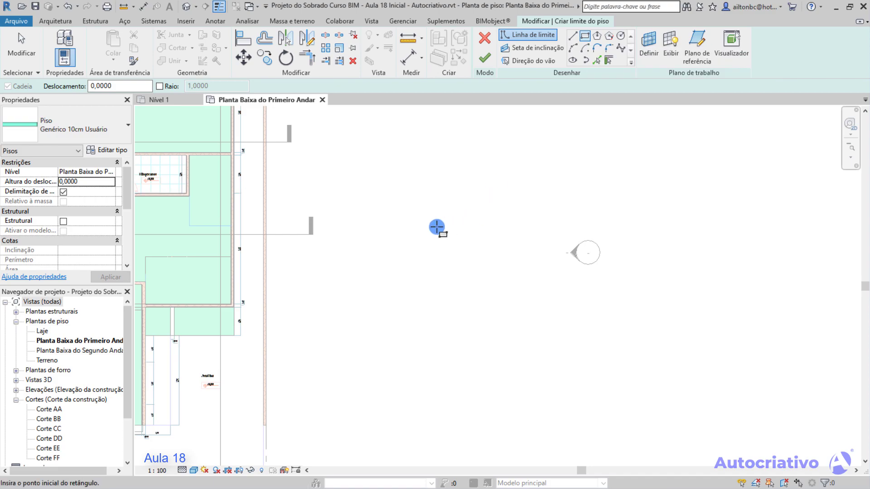
Sketch a rectangular boundary about 8.2 by 9.8 m beside the house, with a slope arrow from its upper edge's midpoint to its lower edge's
left_click(353, 180)
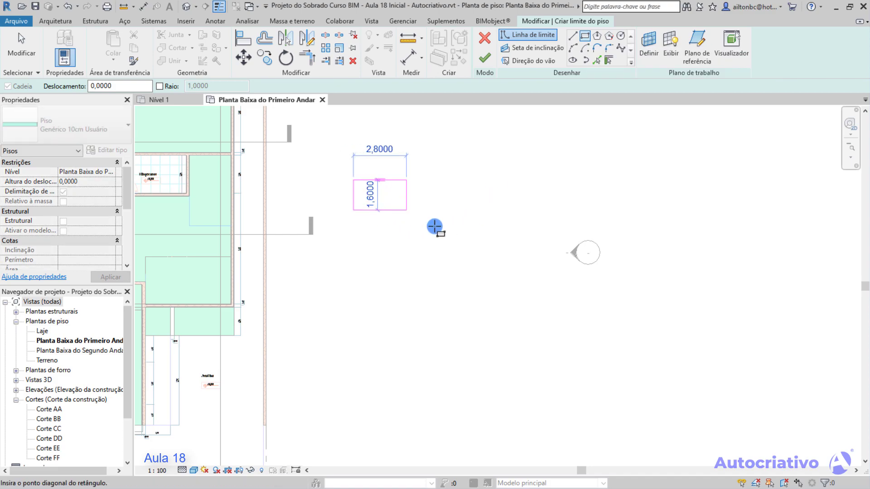
left_click(508, 364)
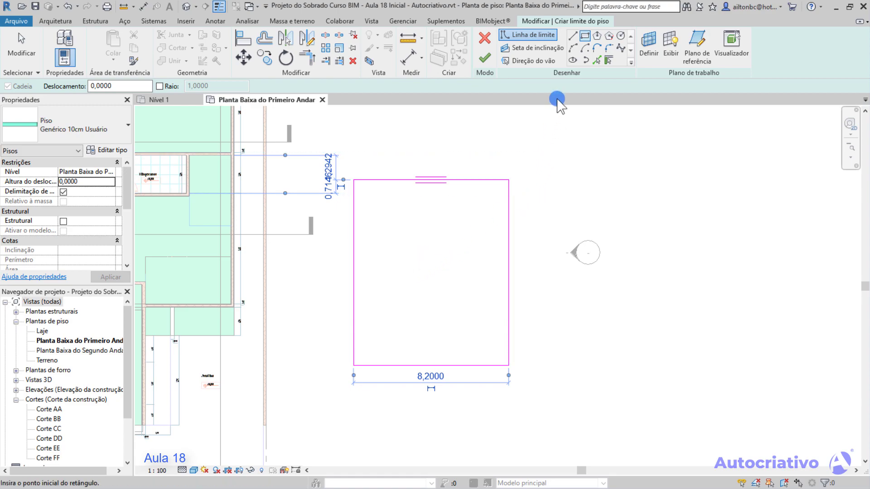
left_click(535, 49)
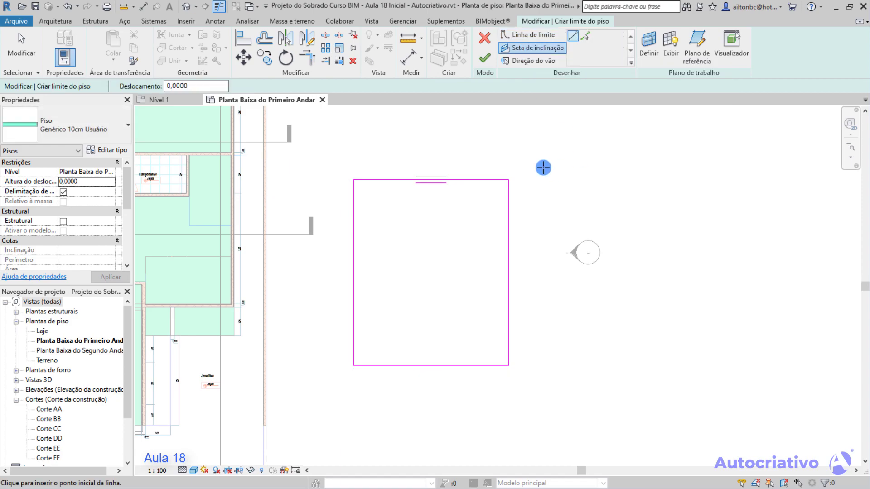
left_click(431, 179)
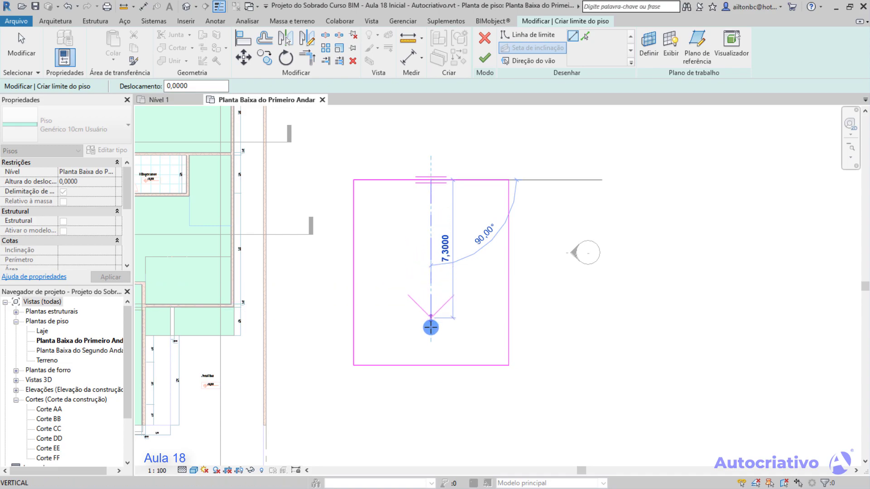
left_click(431, 365)
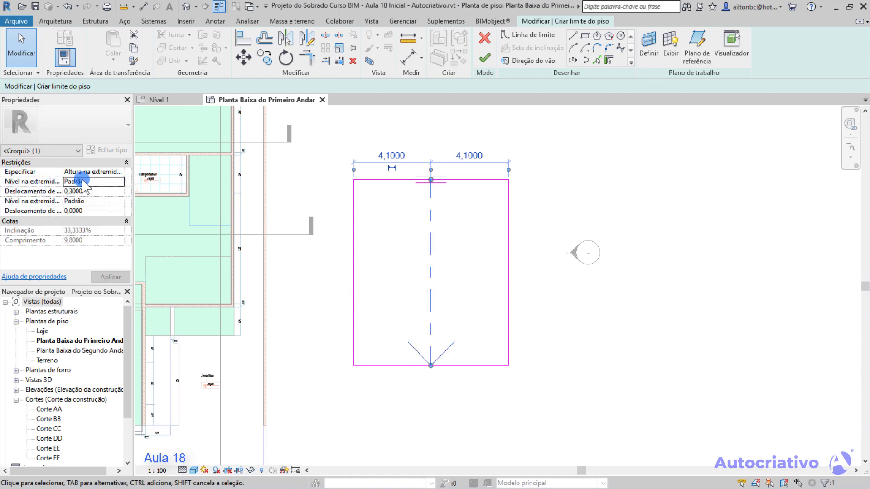
Define the slope arrow by Altura na extremidade final, with its end level at Planta Baixa do Primeiro Andar and end offset 0
scroll(45, 192, "up", 1)
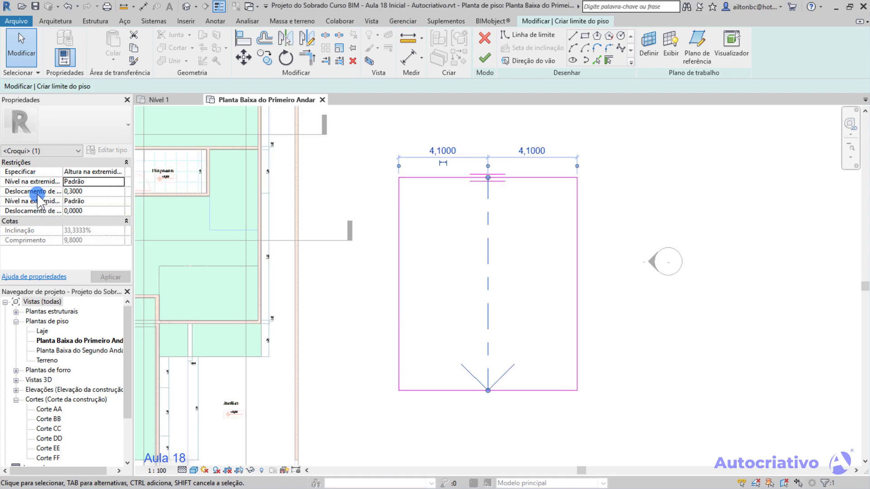
scroll(51, 198, "down", 1)
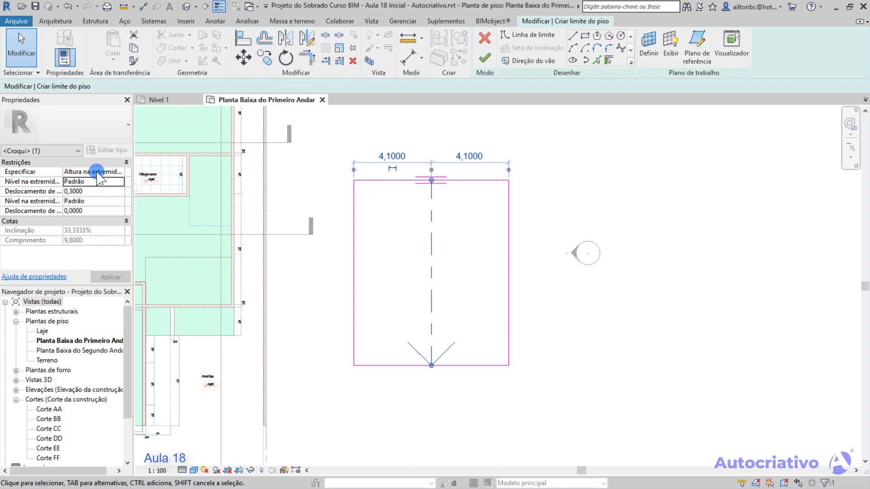
left_click(110, 172)
left_click(120, 173)
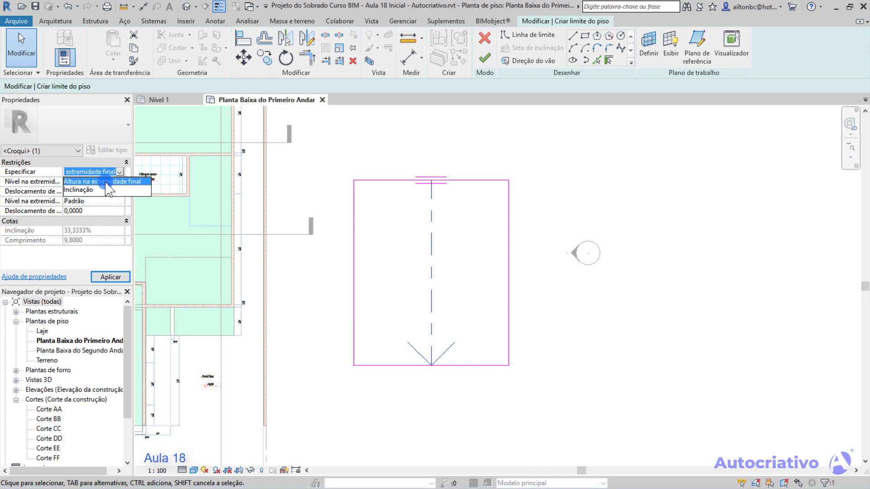
left_click(106, 182)
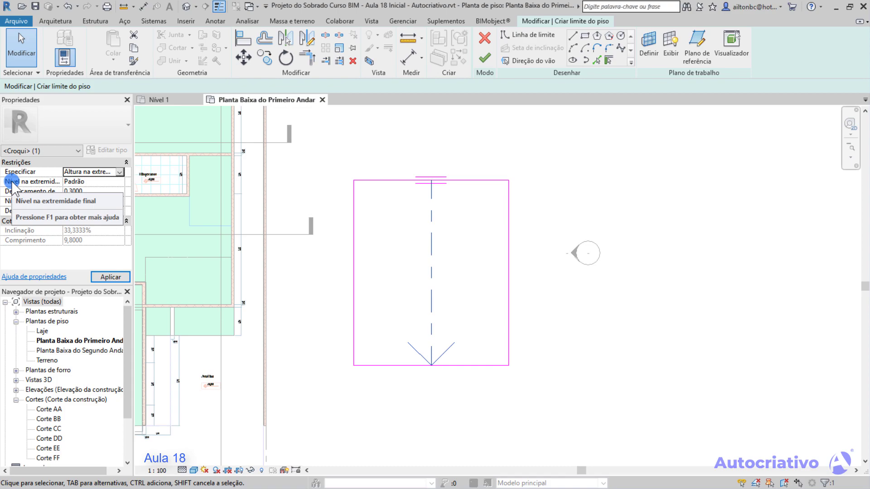
left_click(120, 183)
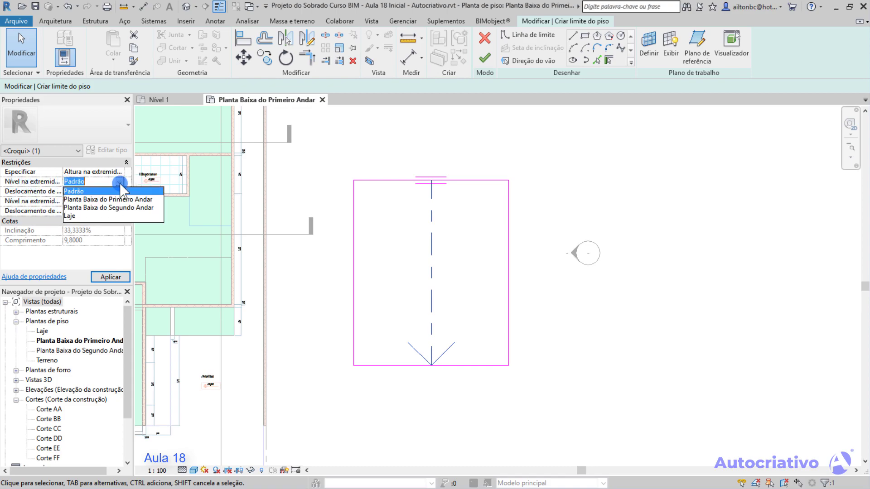
left_click(119, 198)
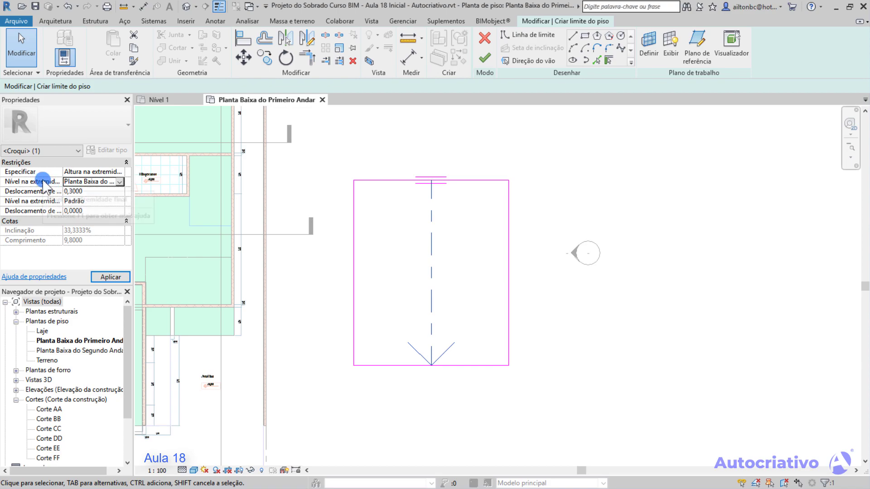
left_click(76, 190)
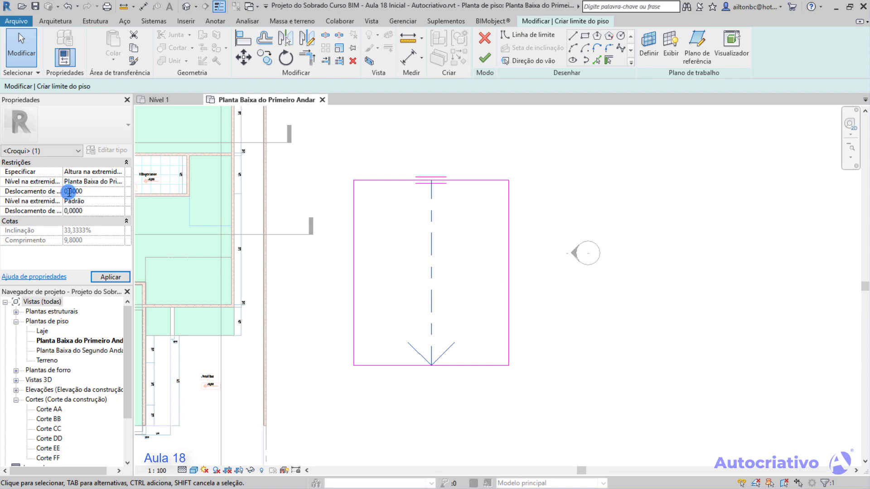
left_click_drag(87, 192, 52, 192)
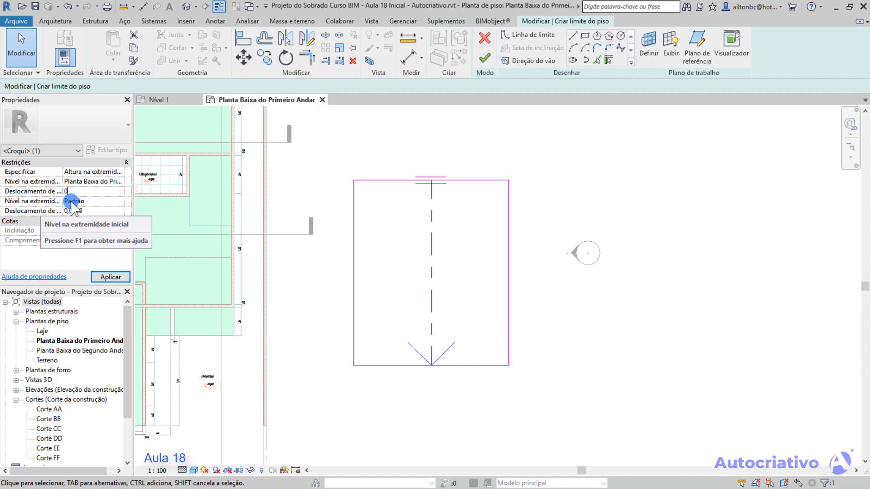
Set the slope arrow's start level to Planta Baixa do Primeiro Andar with a 0,5 start offset, and finish the floor sketch
left_click(116, 201)
left_click(110, 204)
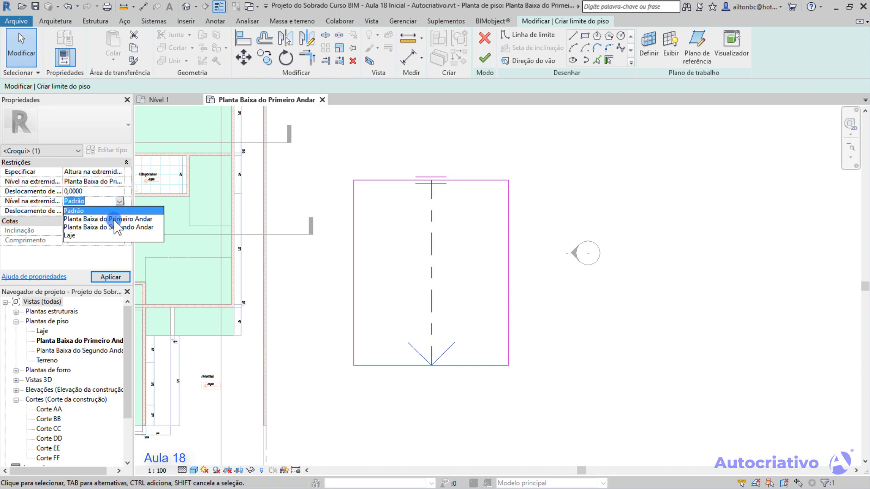
left_click(109, 219)
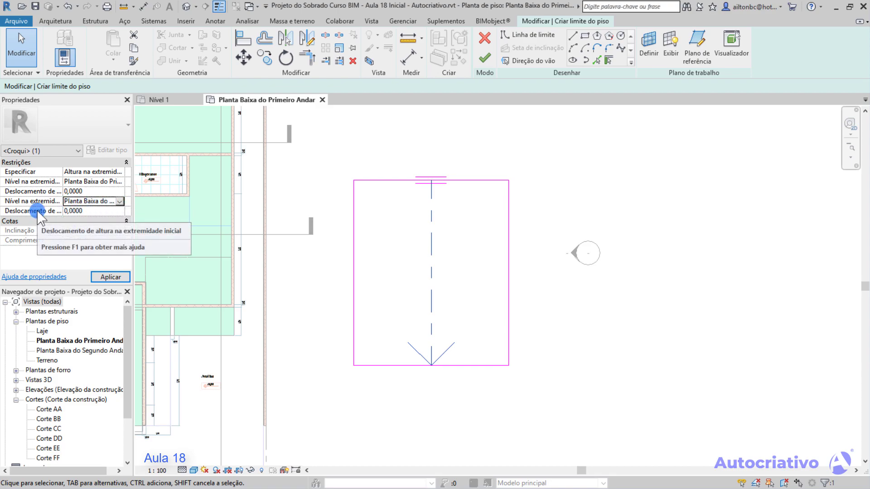
left_click(77, 211)
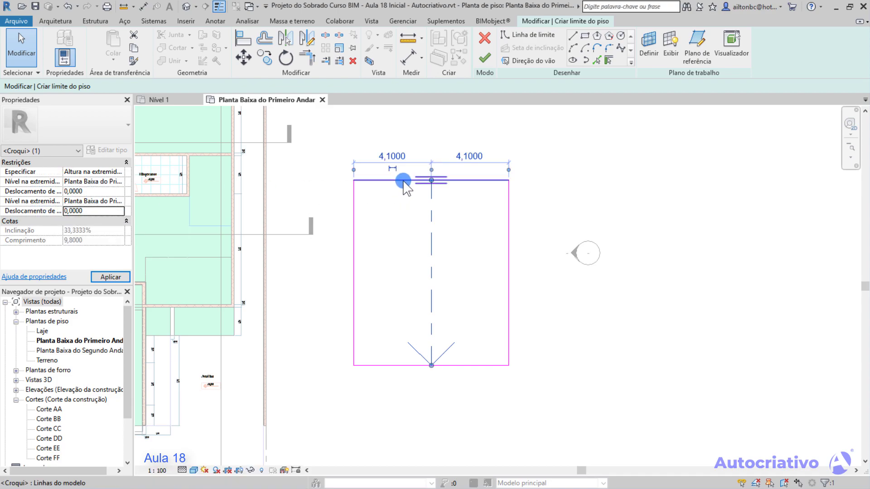
left_click(69, 211)
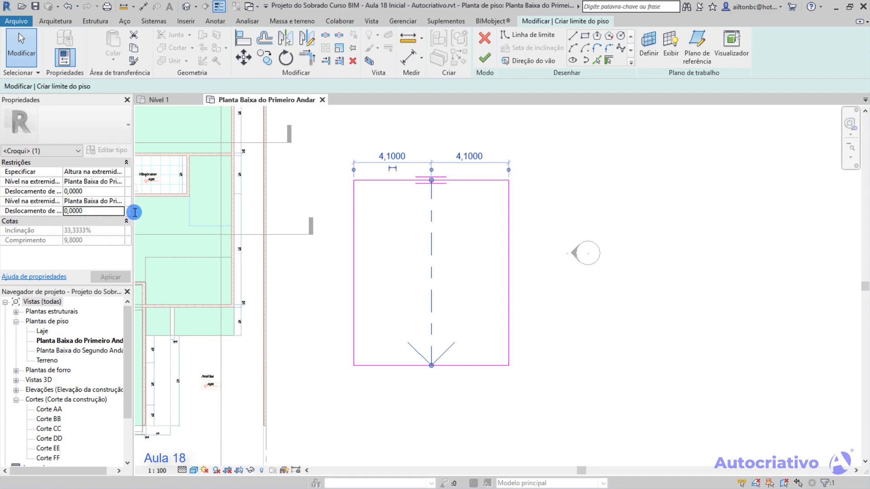
left_click_drag(69, 211, 107, 211)
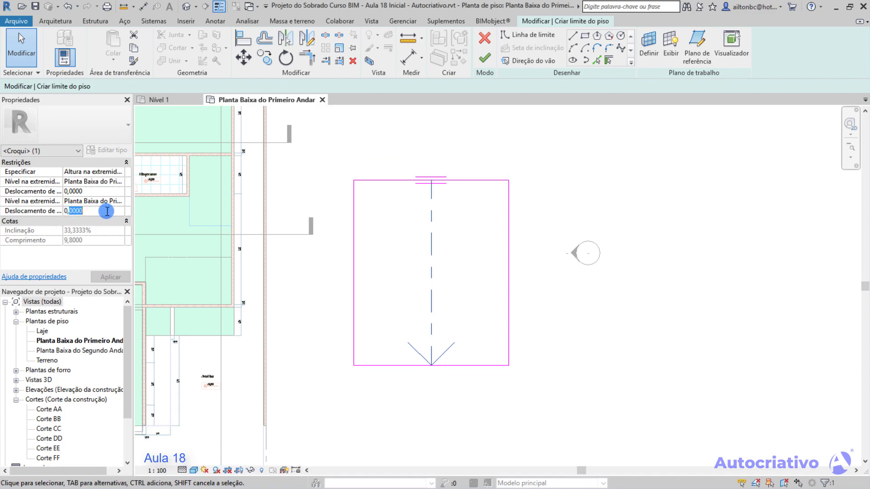
type("5")
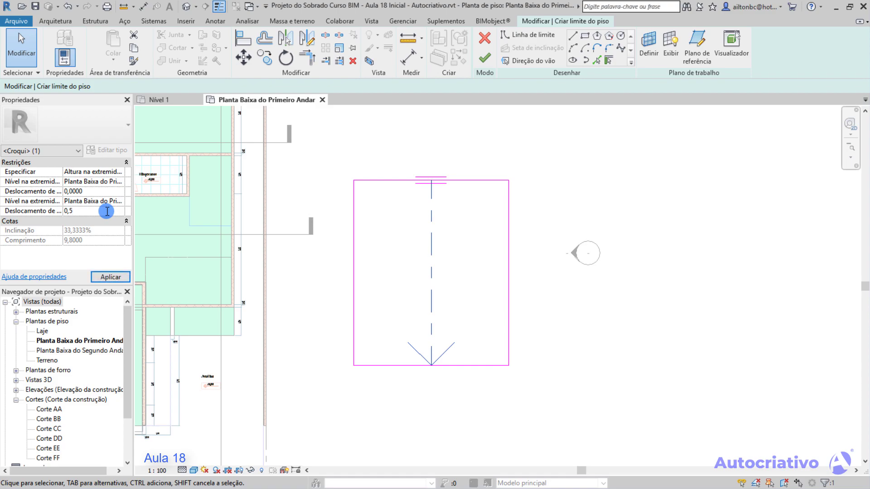
left_click(121, 278)
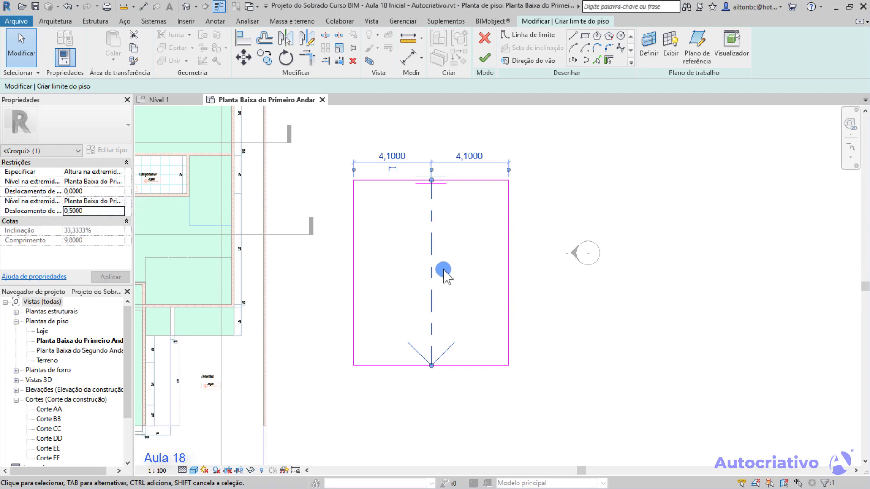
left_click(485, 57)
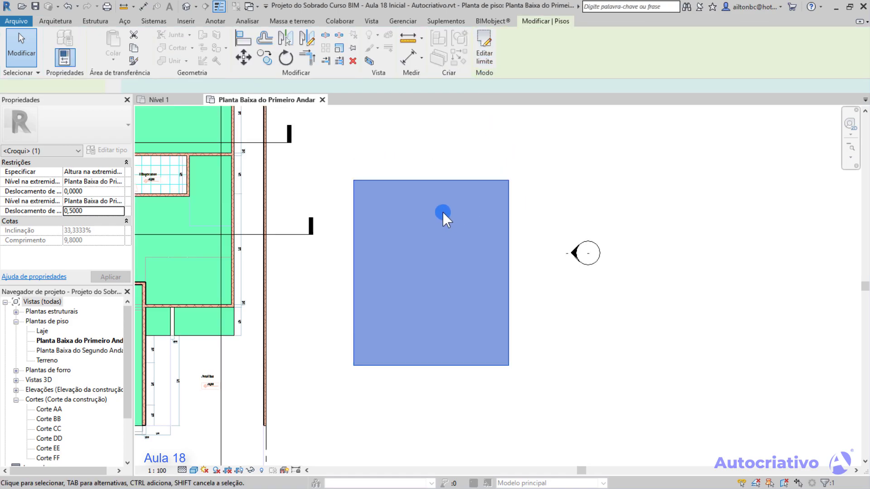
Open the Leste elevation from its marker and examine both ends of the sloped floor against the first-floor level
left_click(529, 236)
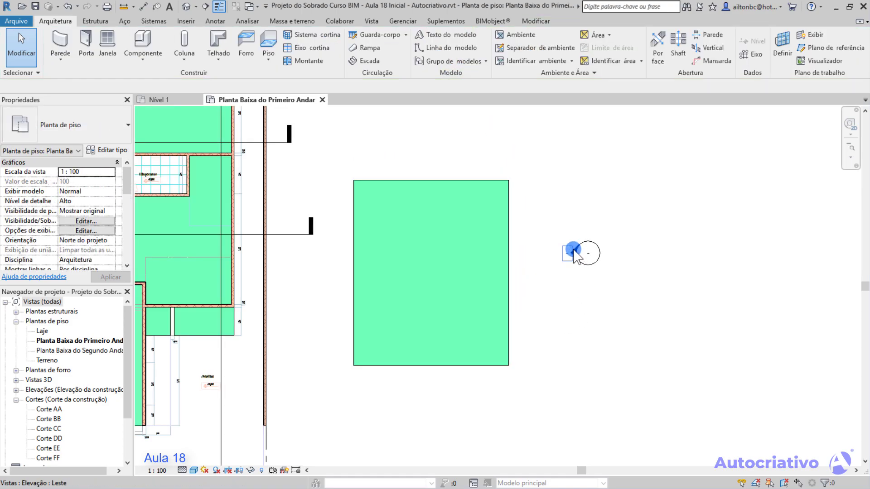
double_click(573, 252)
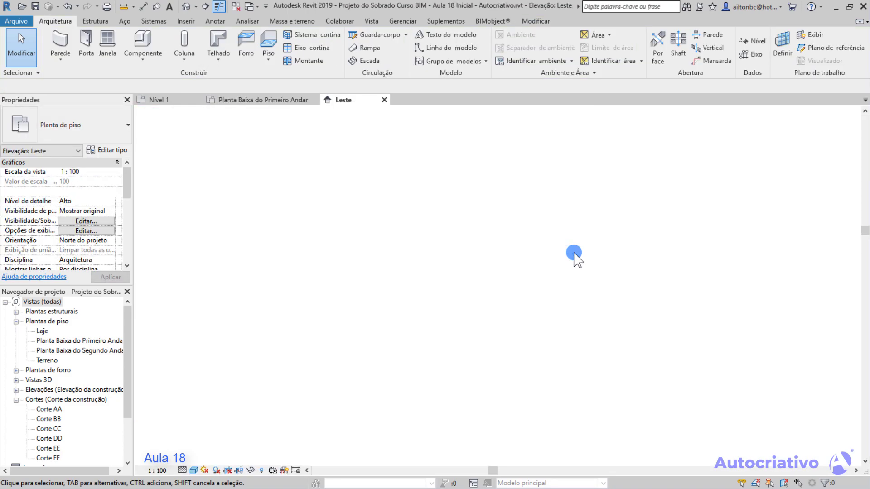
mouse_move(684, 254)
middle_mouse_down()
mouse_move(689, 241)
mouse_move(469, 252)
middle_mouse_up()
scroll(476, 245, "up", 8)
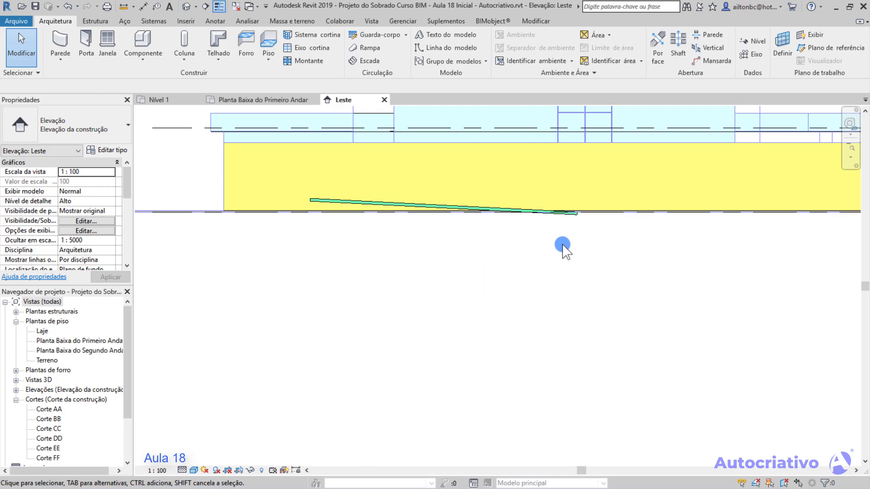
scroll(566, 240, "up", 3)
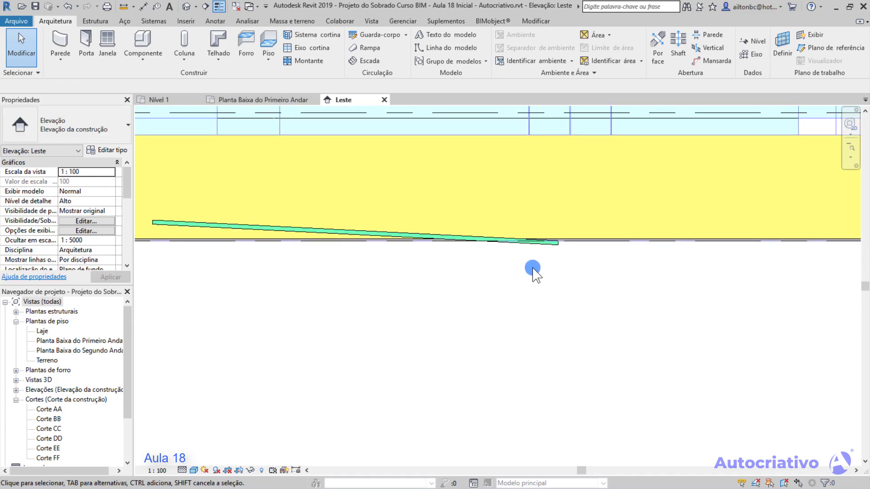
scroll(588, 247, "up", 2)
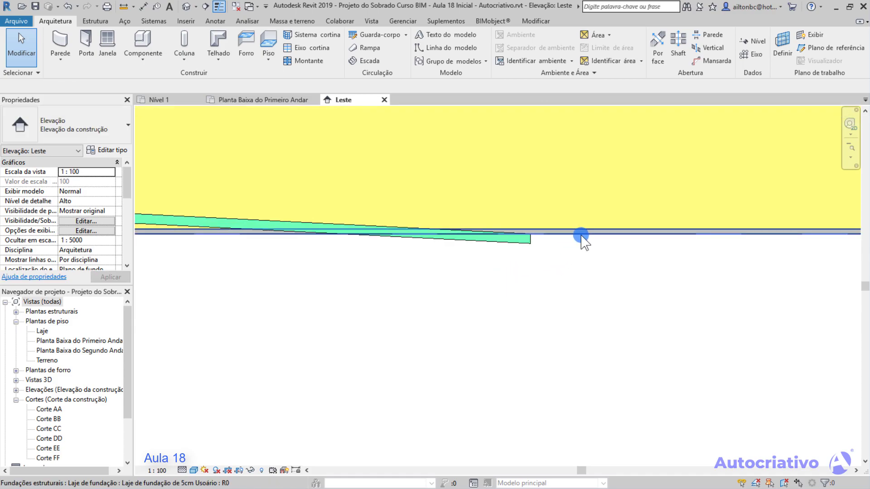
middle_click_drag(547, 250, 579, 258)
scroll(563, 245, "up", 2)
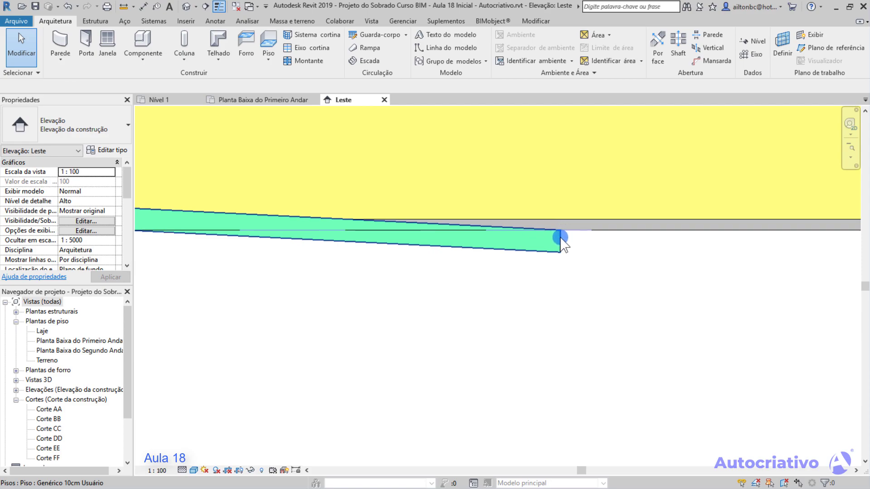
scroll(560, 240, "down", 3)
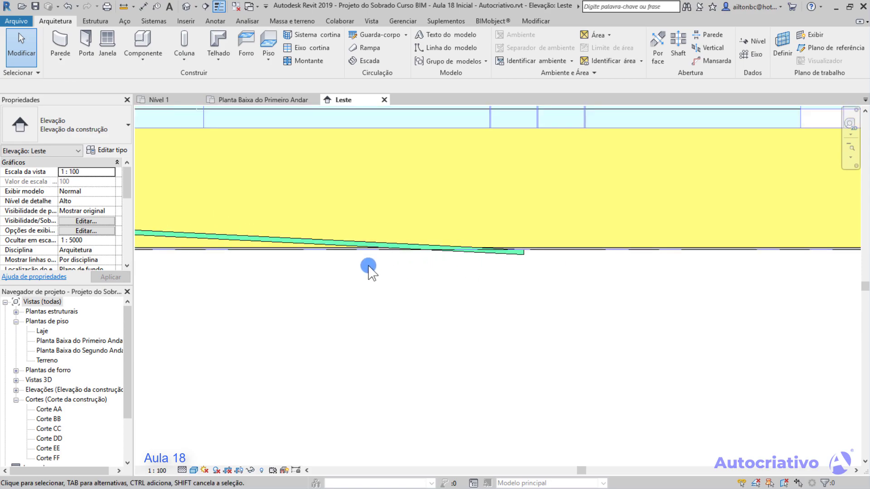
middle_click_drag(382, 268, 483, 270)
scroll(382, 250, "up", 4)
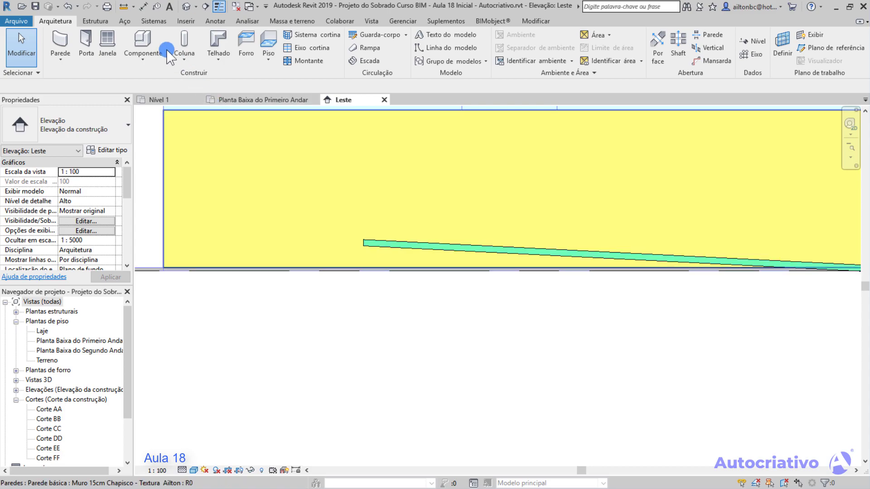
Measure vertically from the upper corner of the sloped floor's raised end down to the first-floor level line
left_click(123, 8)
scroll(355, 254, "up", 3)
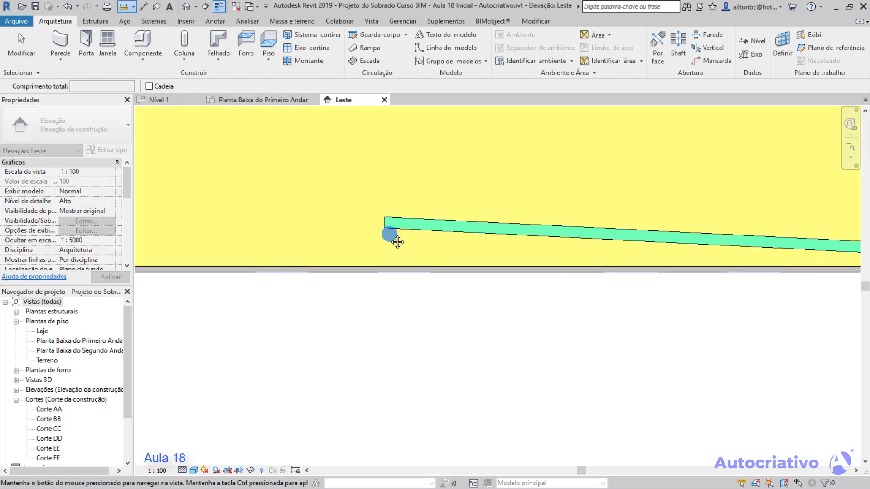
left_click(402, 206)
left_click(403, 261)
scroll(402, 262, "up", 2)
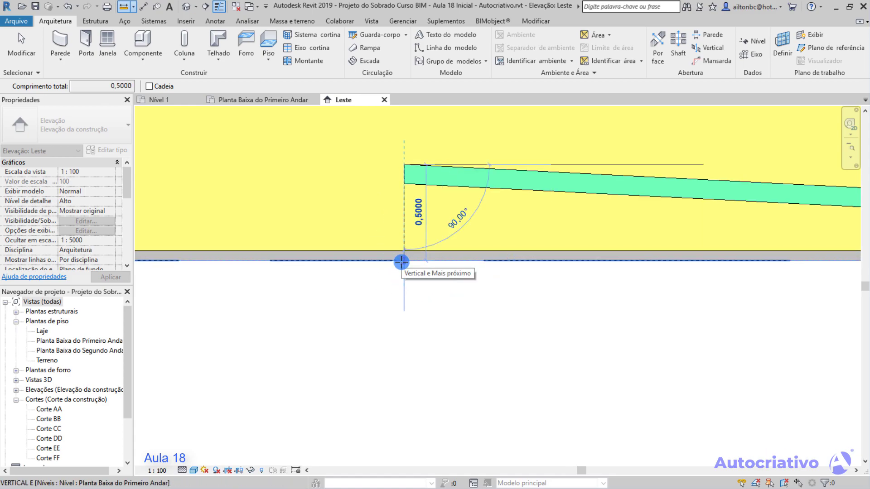
key("Escape")
key("Escape")
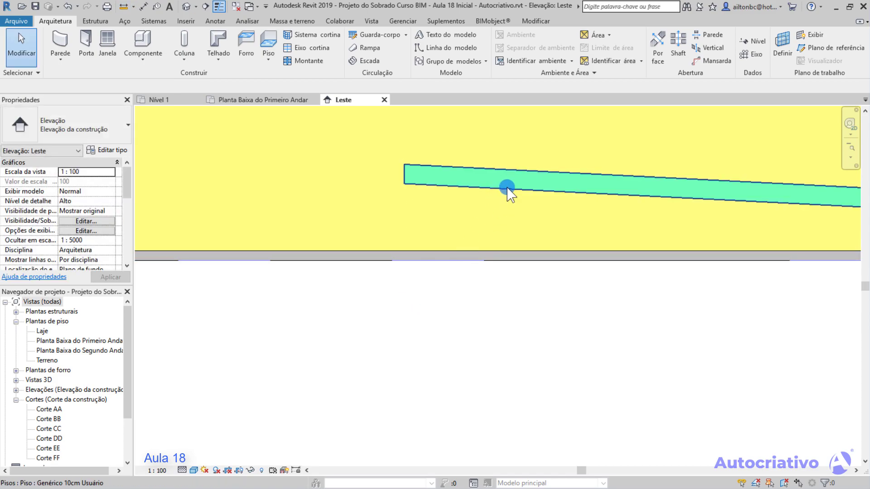
Edit the floor's boundary in the Planta Baixa do Primeiro Andar ceiling plan, set the slope arrow's start offset to -0,5, and finish the sketch
left_click(508, 187)
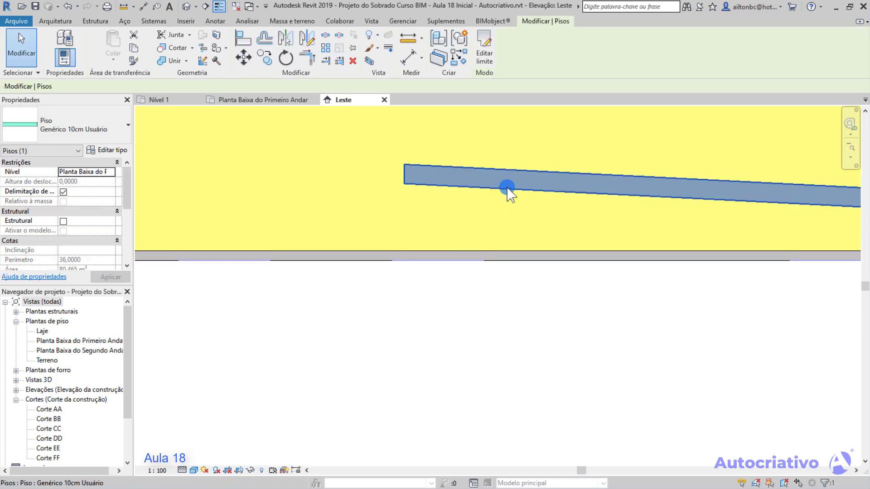
left_click(484, 58)
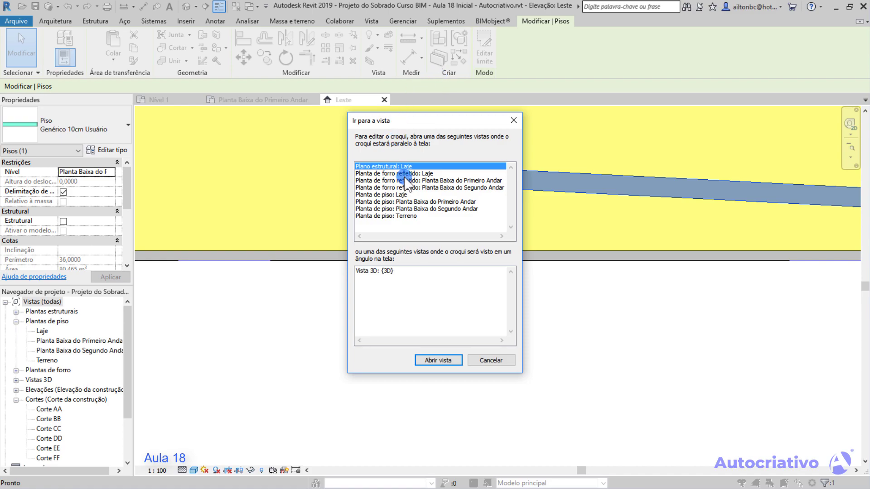
double_click(476, 181)
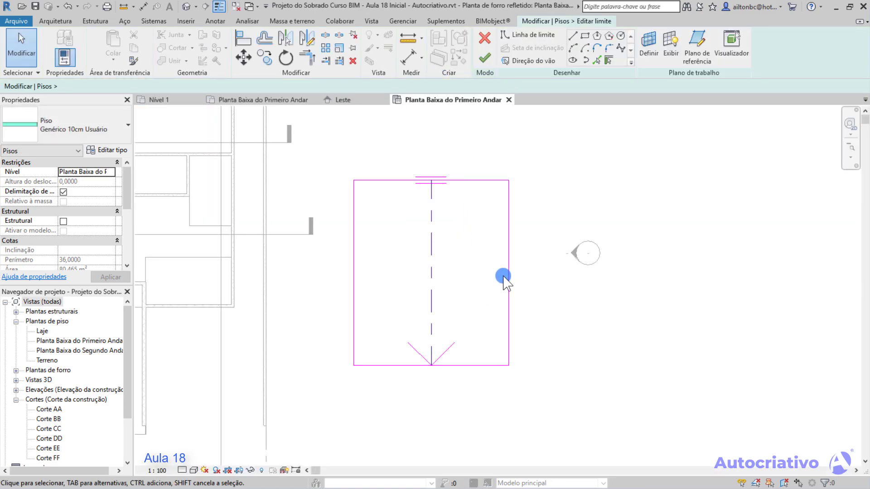
left_click(430, 285)
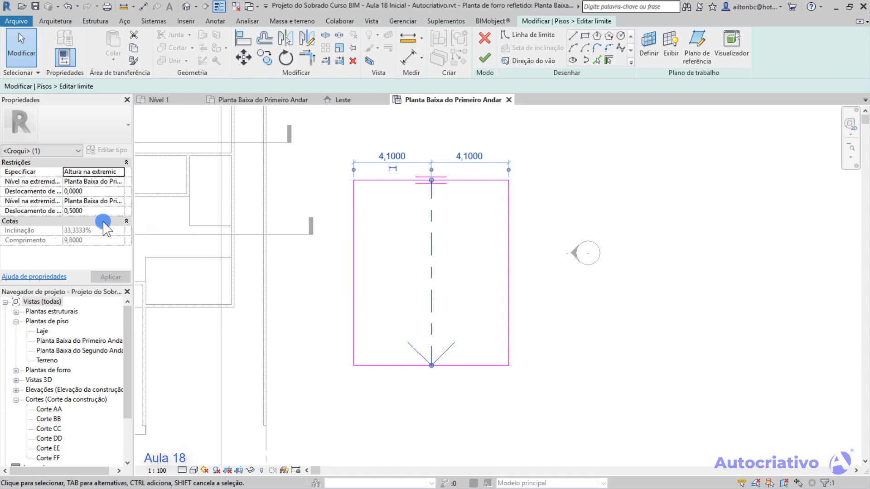
left_click(68, 212)
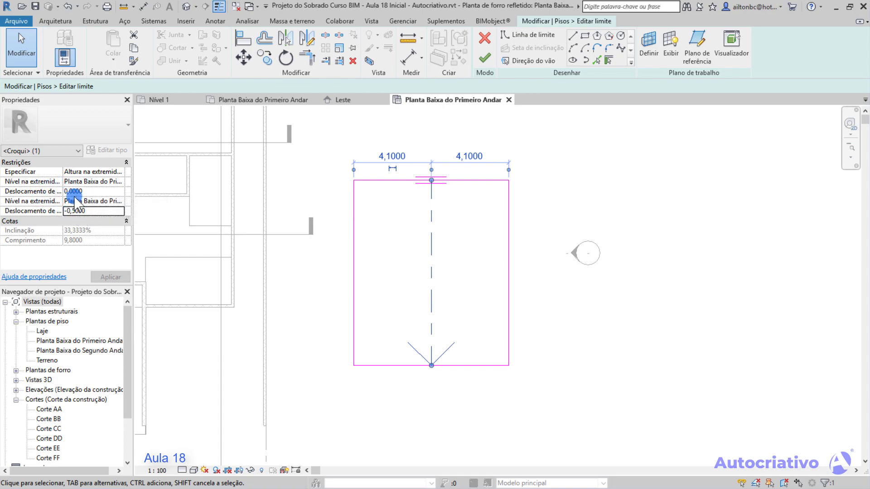
left_click(88, 211)
left_click(443, 112)
left_click(488, 58)
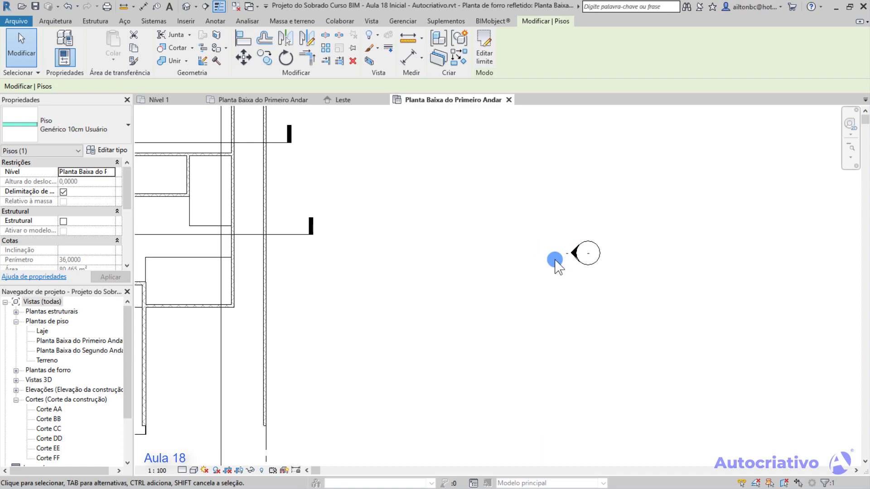
Return to the Leste elevation and examine the edited floor's slope below the first-floor level
double_click(572, 253)
scroll(573, 254, "down", 7)
scroll(685, 289, "up", 1)
middle_click_drag(683, 289, 455, 275)
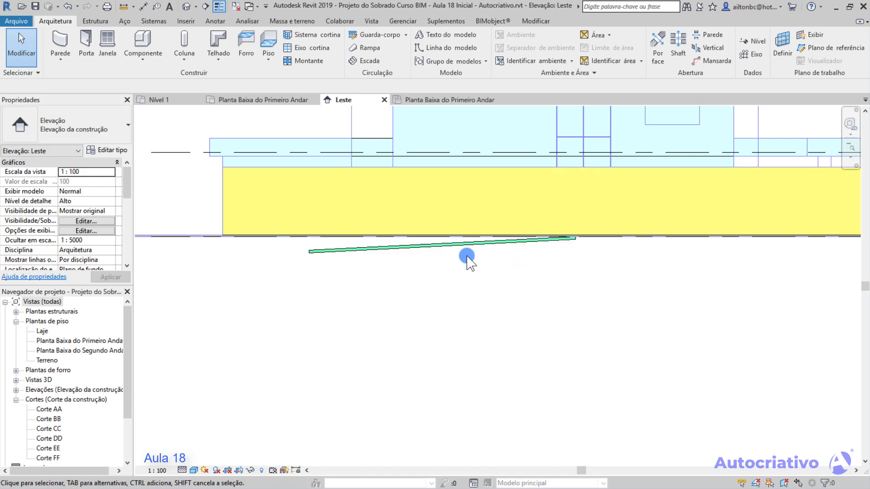
scroll(467, 258, "up", 3)
middle_click_drag(499, 255, 554, 290)
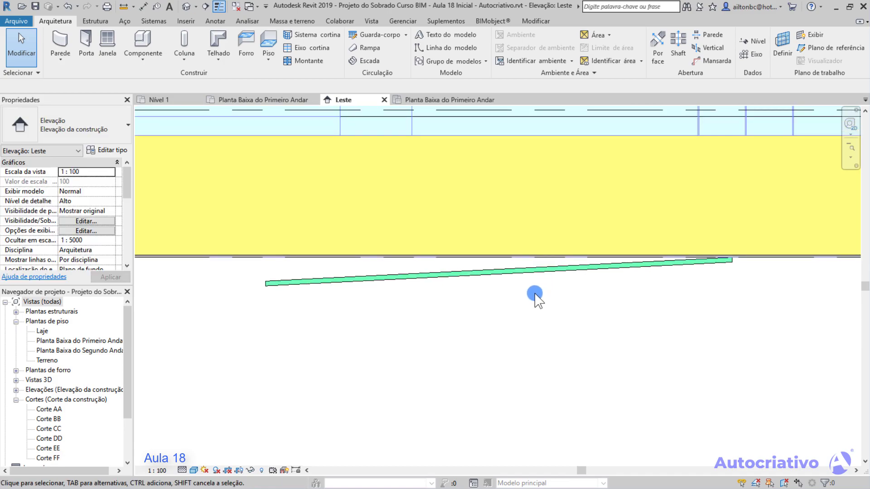
left_click(123, 6)
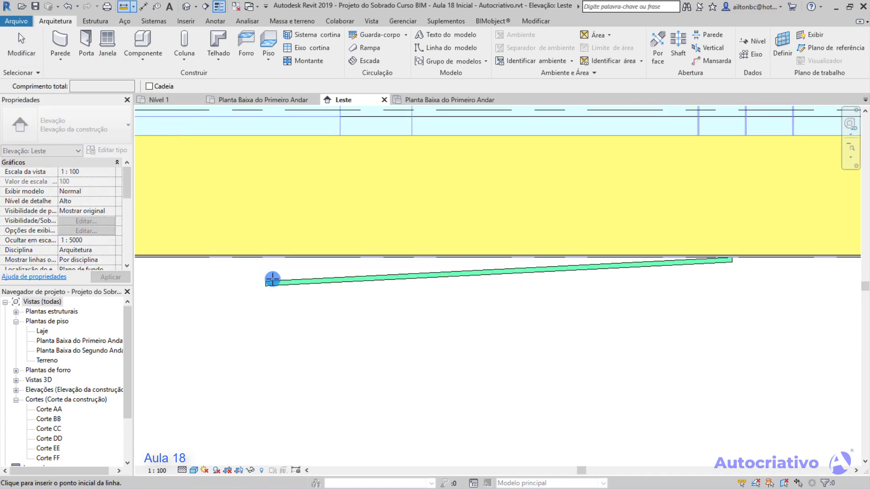
scroll(267, 285, "up", 3)
left_click(258, 292)
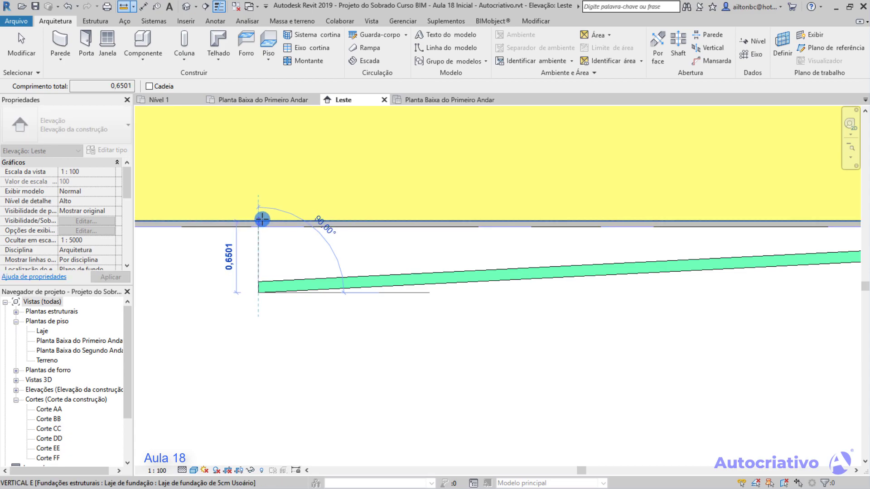
scroll(262, 219, "up", 2)
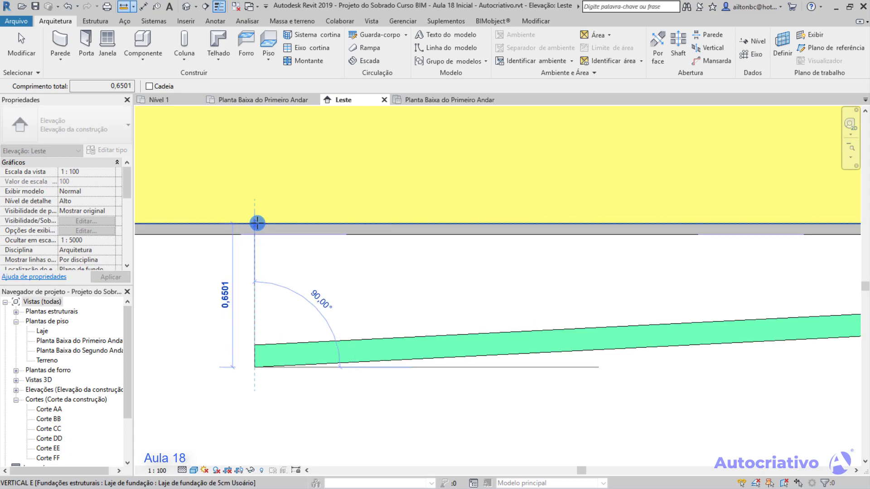
key("Escape")
key("Escape")
Measure vertically from the upper corner of the floor's lowered end up to the first-floor level line
middle_click_drag(258, 254, 287, 230)
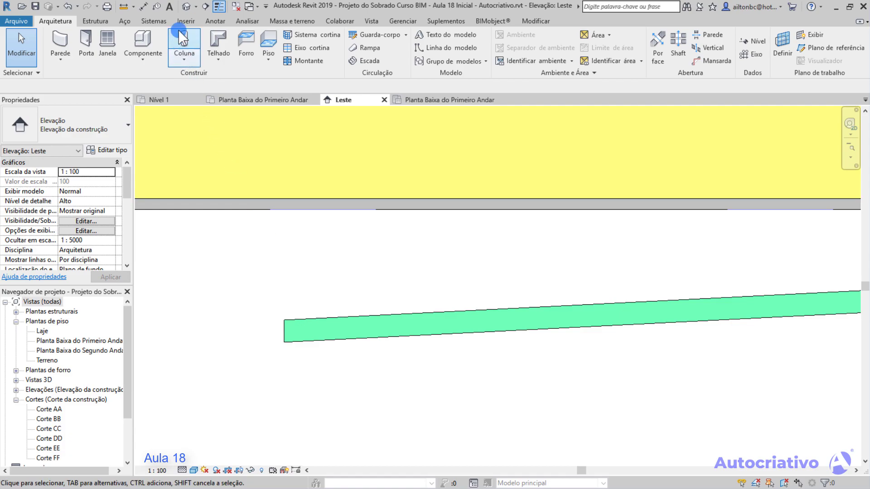
left_click(128, 7)
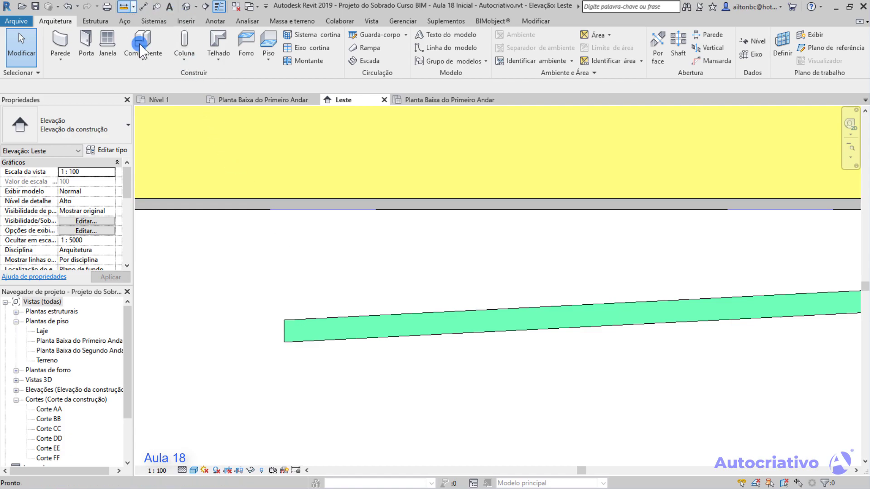
left_click(284, 320)
left_click(281, 209)
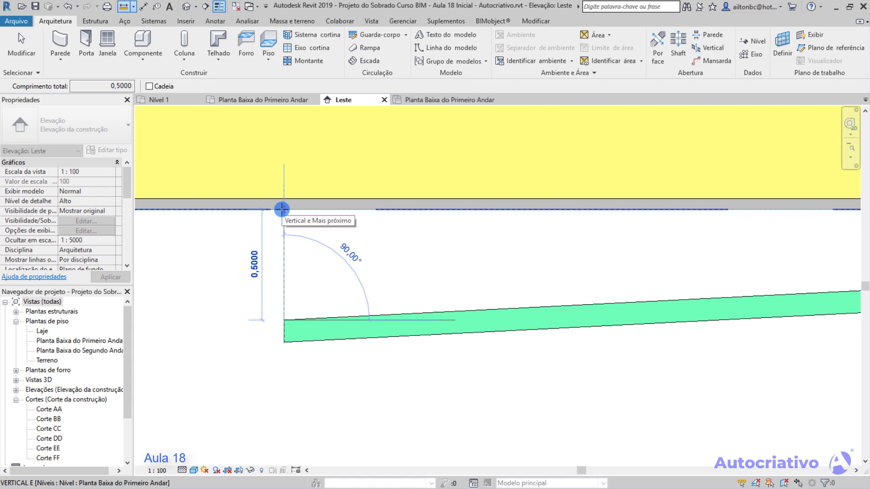
key("Escape")
key("Escape")
Delete the sloped floor below the boundary wall in the elevation
scroll(316, 248, "down", 10)
middle_click_drag(341, 286, 380, 306)
left_click(385, 267)
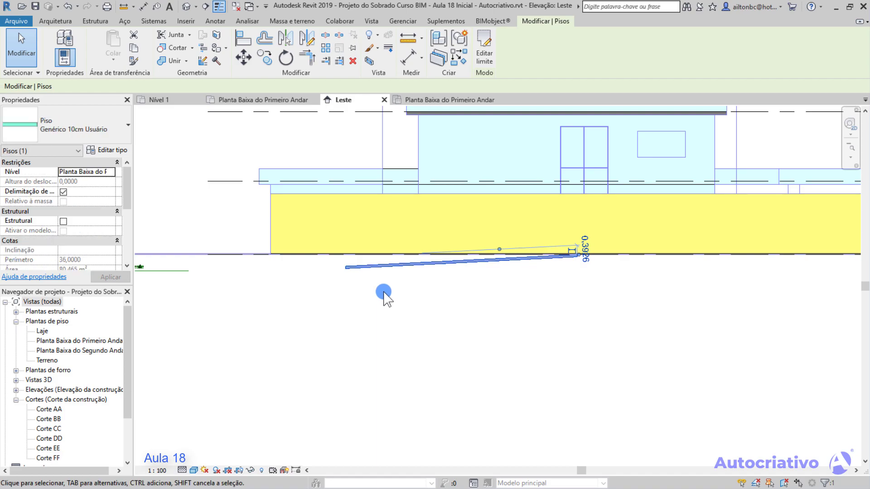
key("Escape")
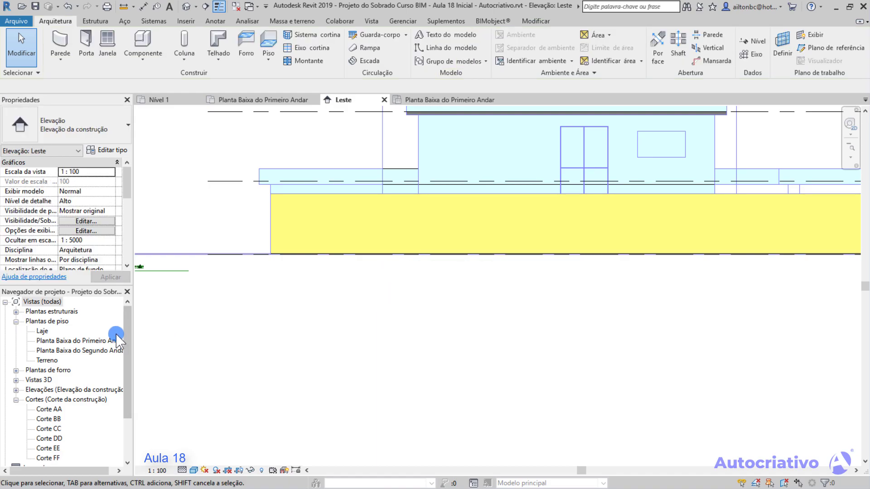
Start a new floor in the Planta Baixa do Primeiro Andar floor plan and sketch a rectangular boundary about 3.3 by 11.1 m beside the house
double_click(86, 341)
middle_click_drag(481, 241, 510, 263)
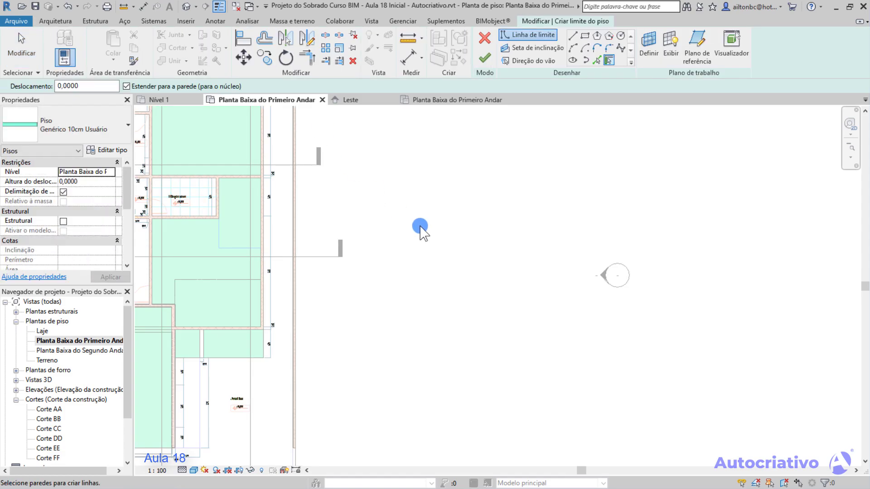
left_click(584, 37)
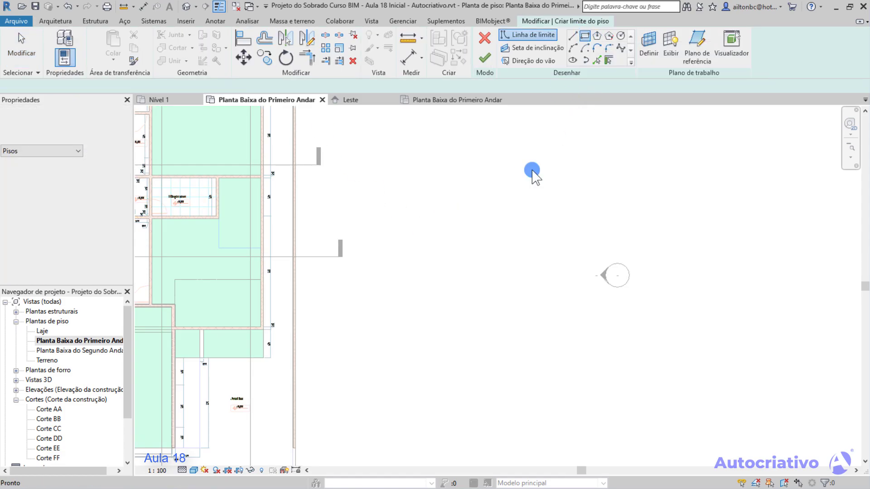
left_click(407, 212)
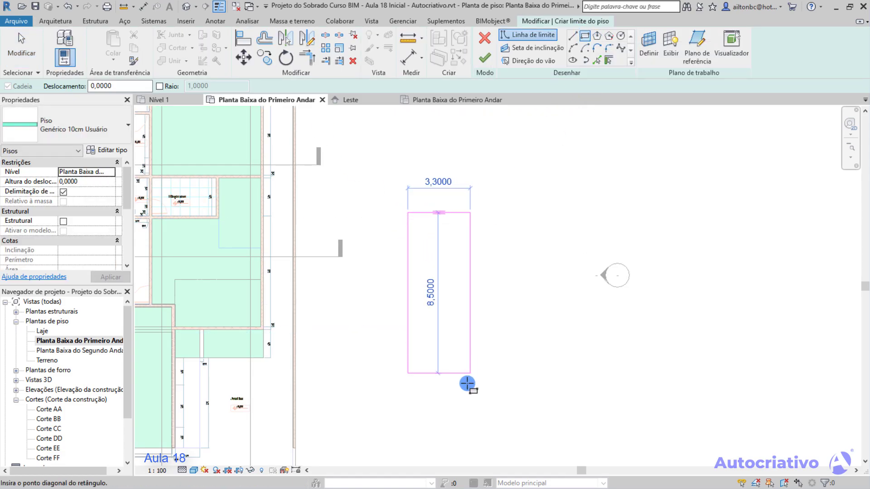
left_click(470, 422)
middle_click_drag(493, 365, 513, 314)
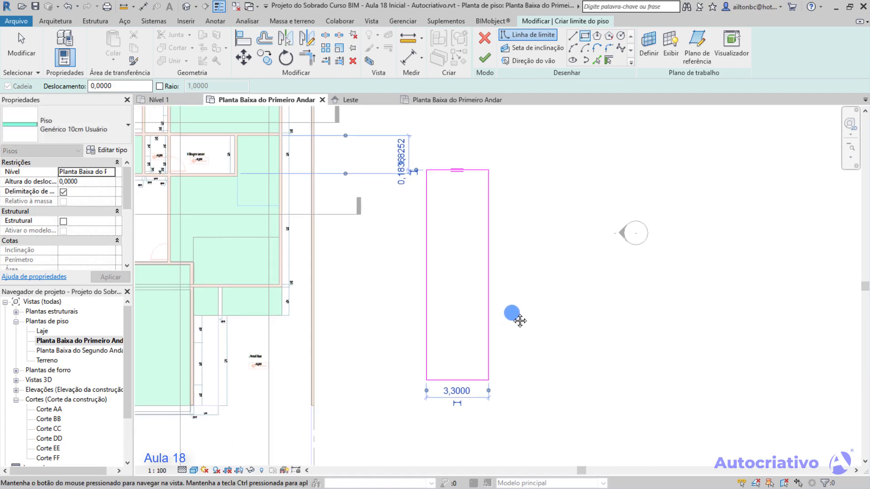
Draw a slope arrow from the midpoint of the rectangle's upper edge to the midpoint of its lower edge
left_click(541, 48)
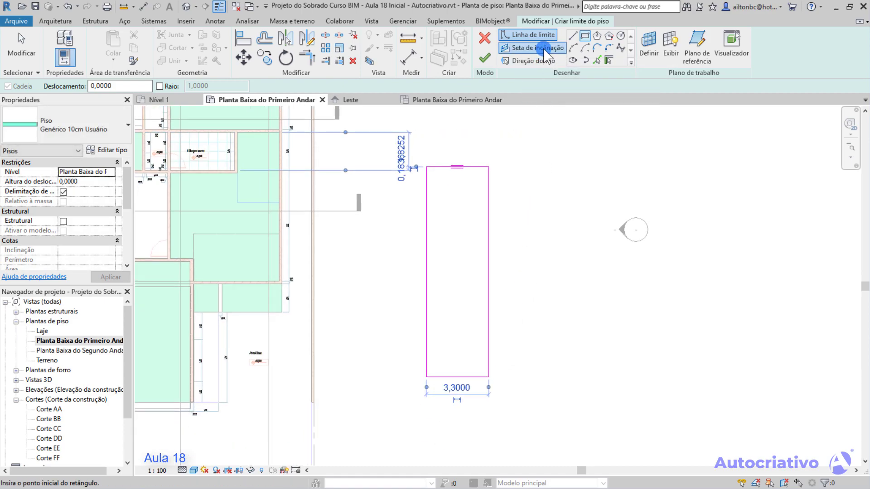
left_click(457, 165)
left_click(457, 377)
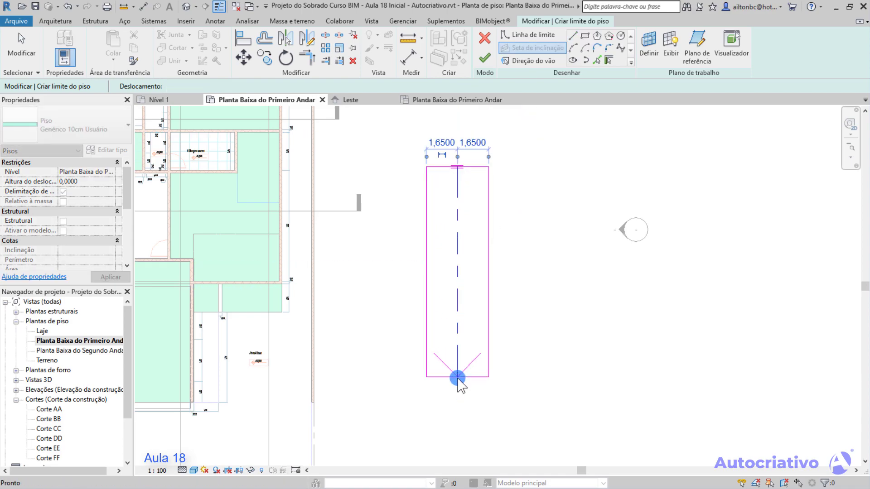
key("Escape")
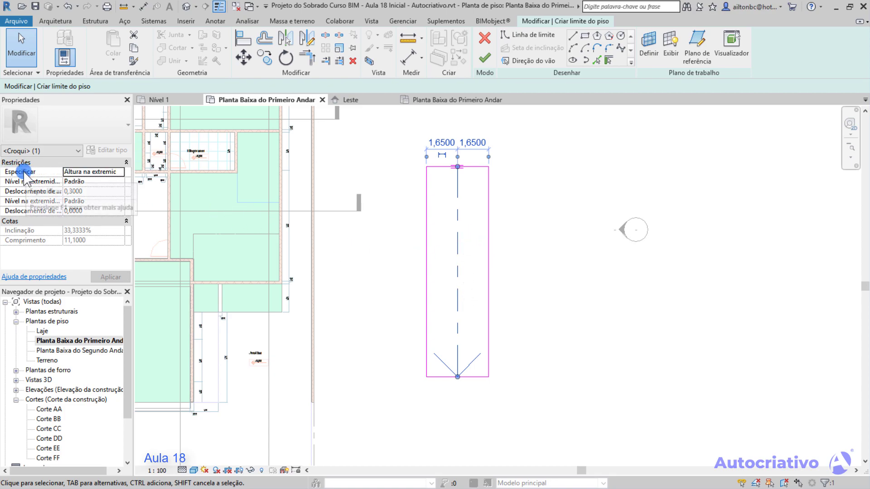
Define the slope arrow by Inclinação, with its end level at Planta Baixa do Primeiro Andar and an offset of 0,0000
left_click(121, 172)
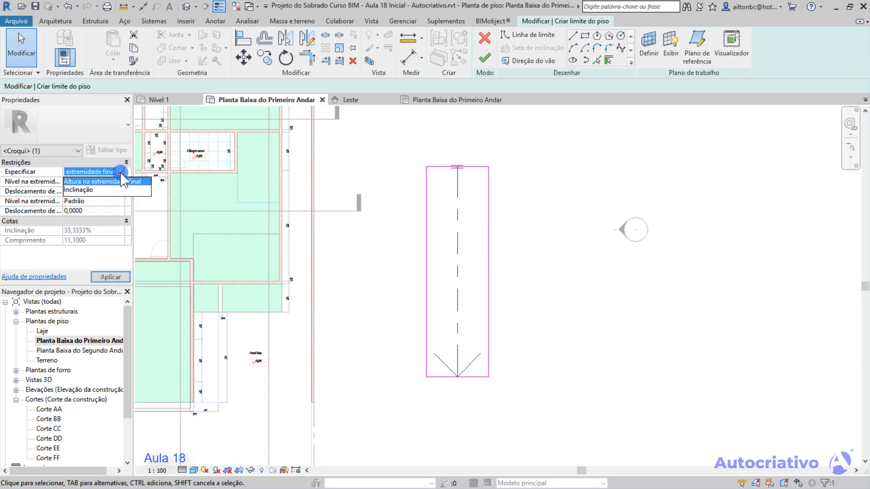
left_click(77, 190)
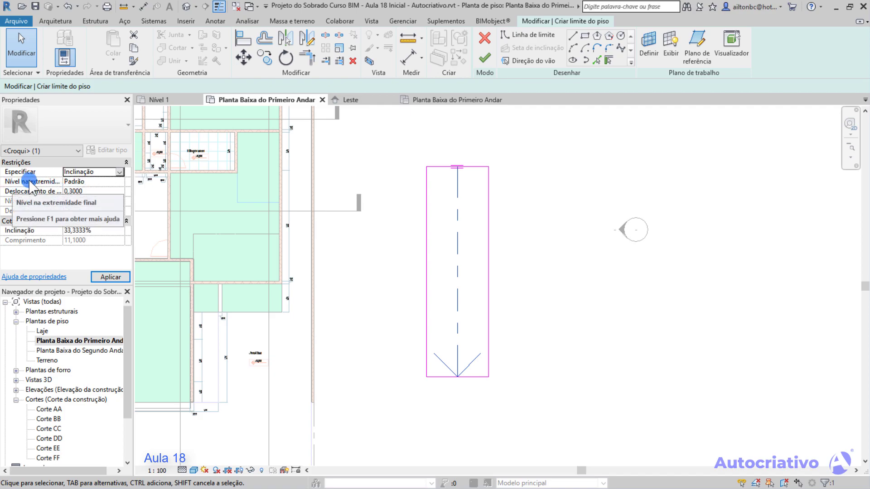
left_click(103, 190)
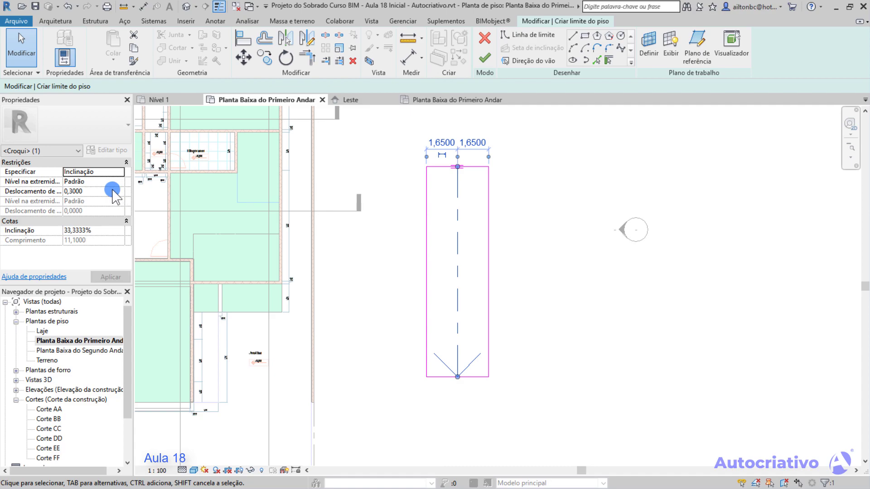
left_click(121, 183)
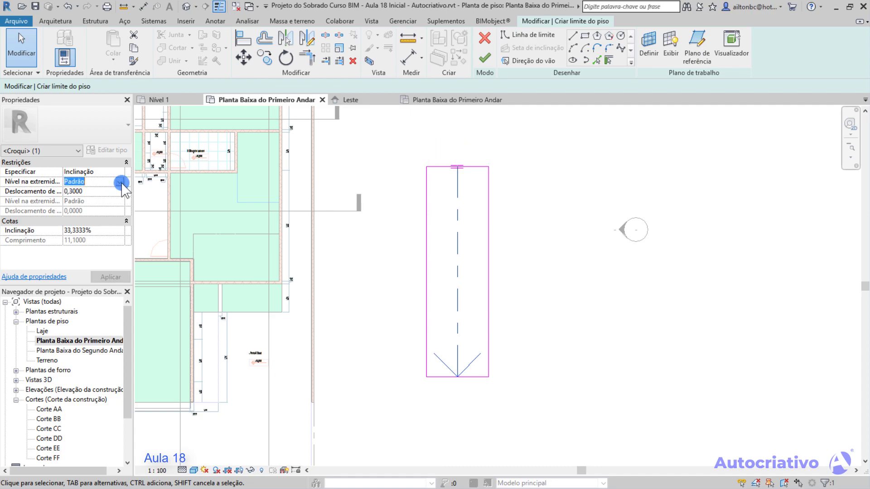
left_click(122, 182)
left_click(113, 198)
left_click(91, 191)
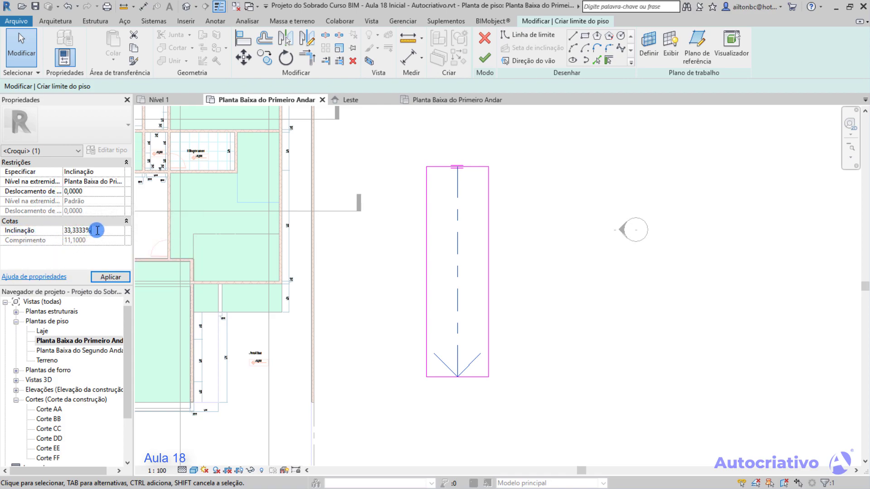
Set the slope arrow's inclination to 30% and finish the floor sketch
left_click_drag(96, 230, 56, 235)
type("30")
left_click(112, 277)
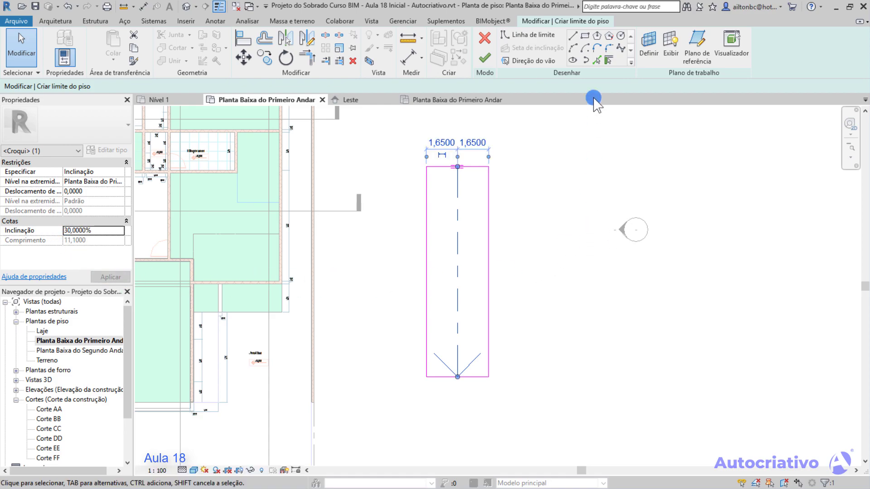
left_click(491, 64)
left_click(524, 249)
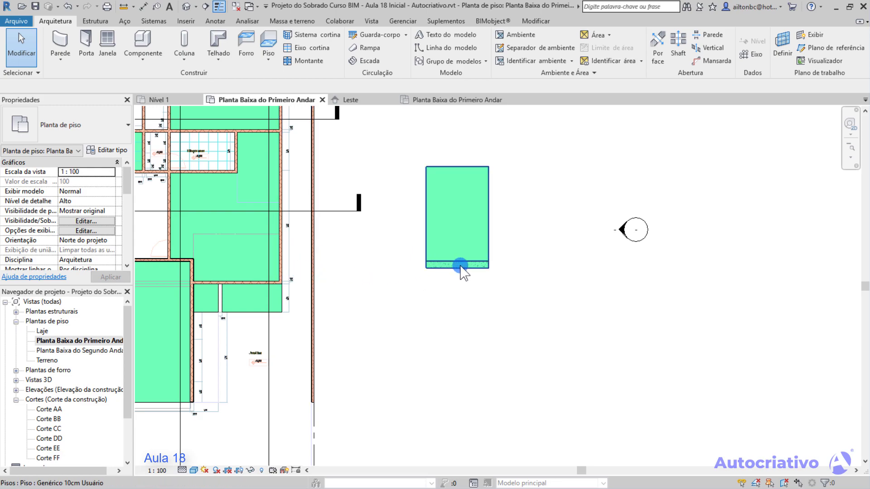
Open the Leste elevation and examine the slope direction of the new floor relative to the first-floor level
double_click(622, 231)
middle_click_drag(462, 292, 490, 316)
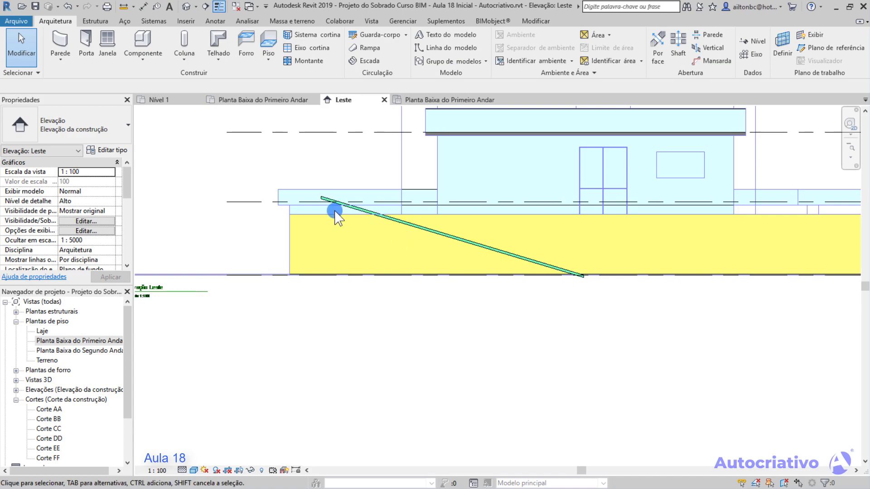
scroll(326, 199, "up", 1)
scroll(418, 227, "up", 2)
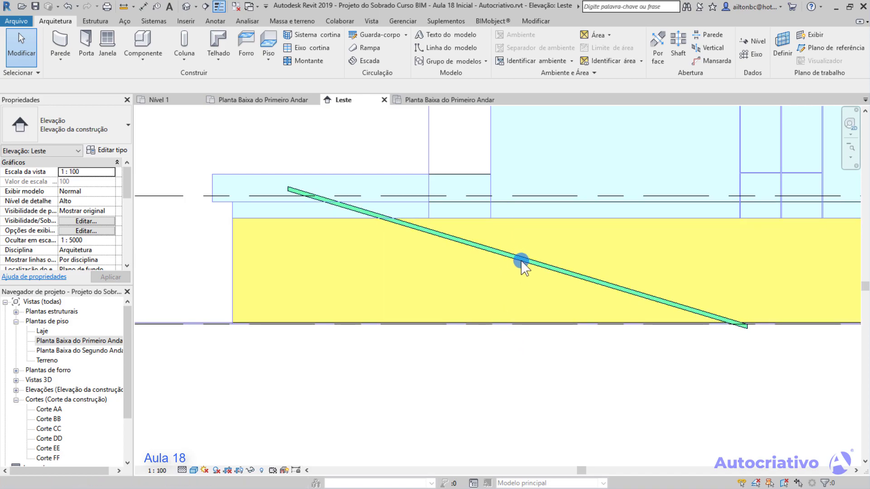
scroll(586, 239, "down", 2)
middle_click_drag(586, 243, 559, 245)
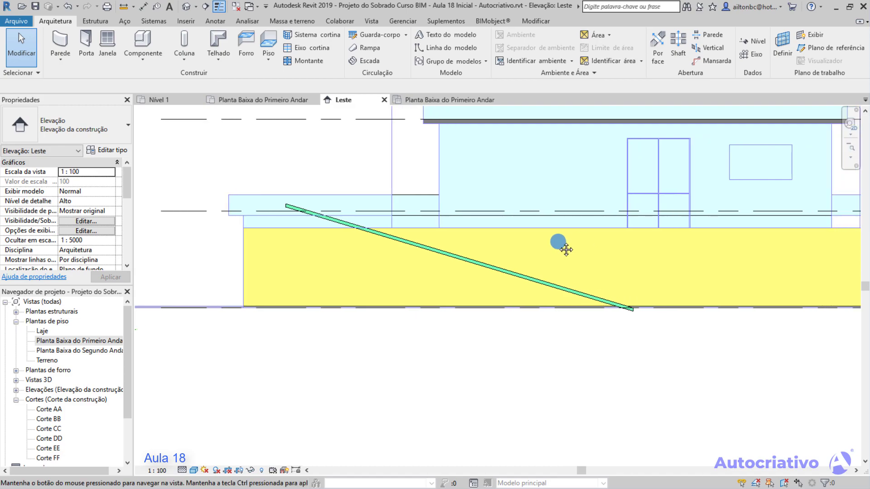
middle_click_drag(524, 295, 477, 278)
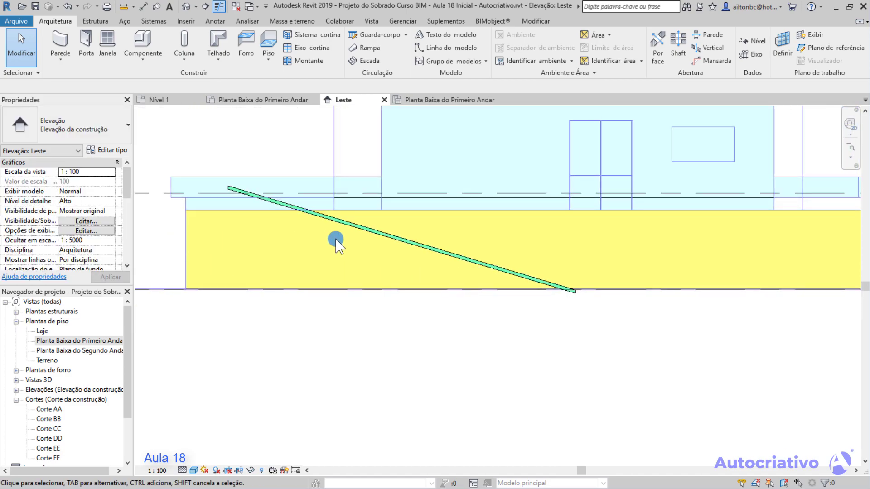
Change the sloped floor's inclination to -30% in the elevation
left_click(374, 232)
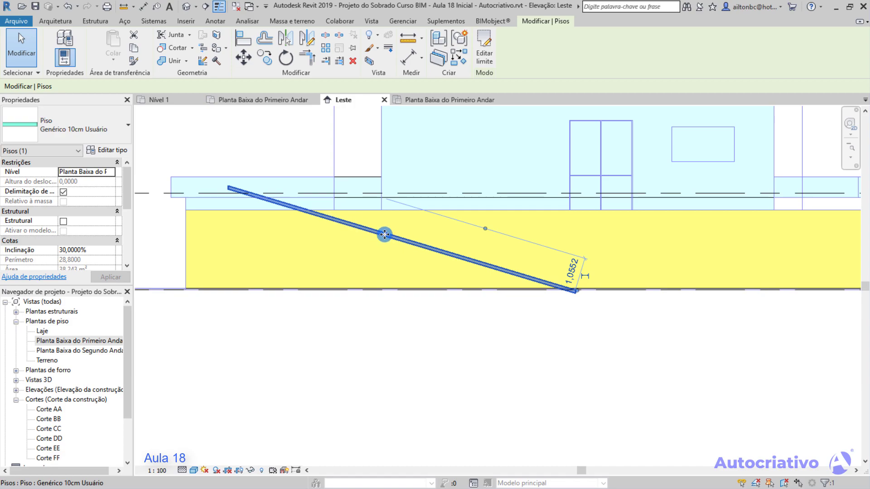
left_click_drag(578, 295, 552, 285)
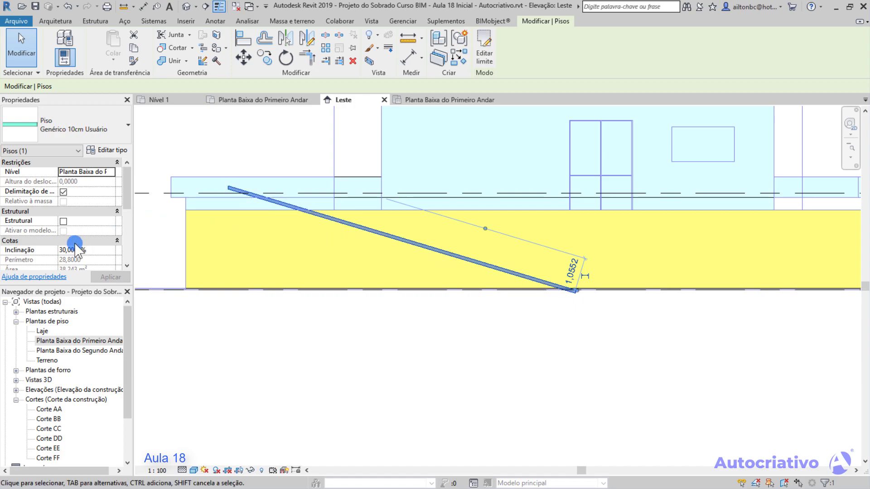
left_click(61, 249)
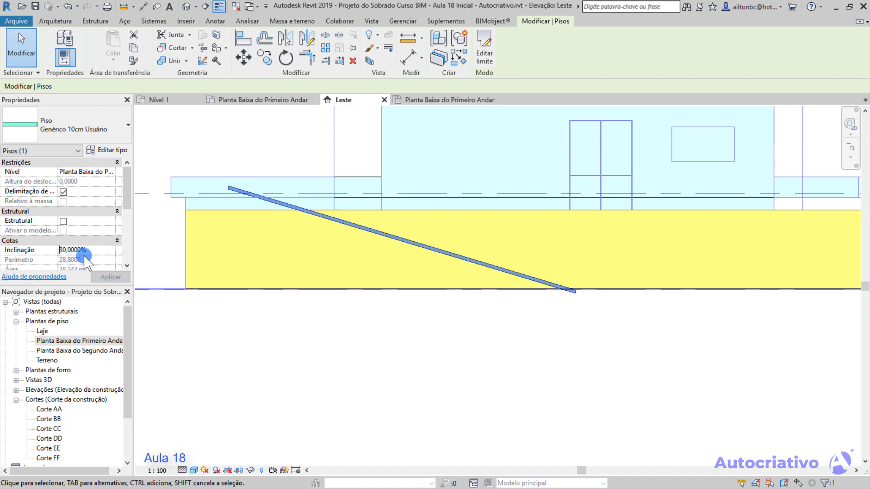
left_click(111, 277)
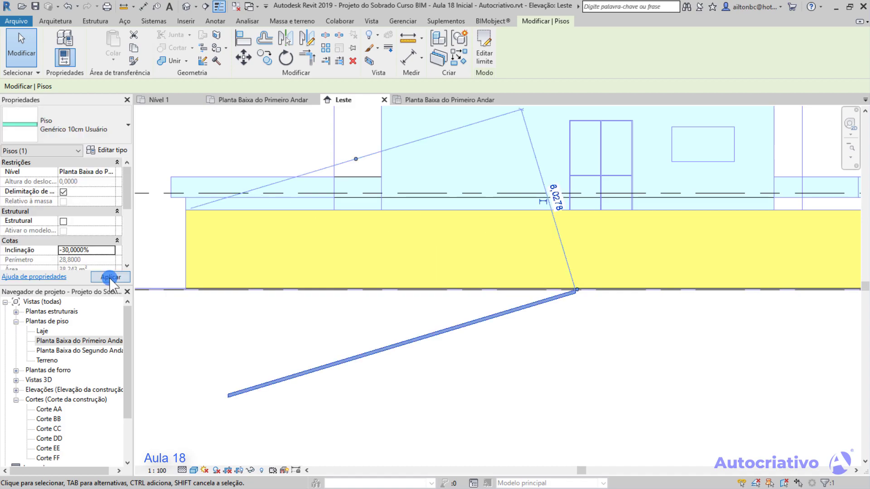
middle_click_drag(416, 326, 468, 277)
left_click(477, 317)
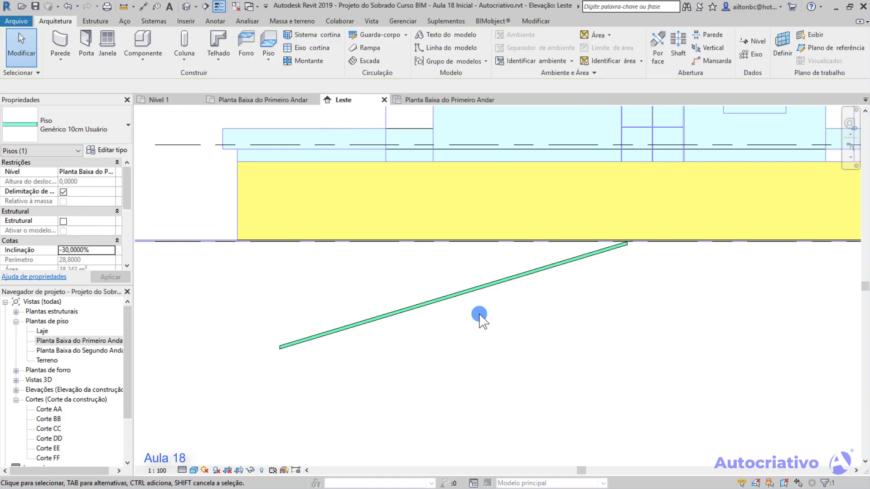
Open the sloped floor's boundary sketch in the Planta Baixa do Primeiro Andar plan, review its slope arrow, and finish the sketch
left_click(92, 343)
double_click(92, 343)
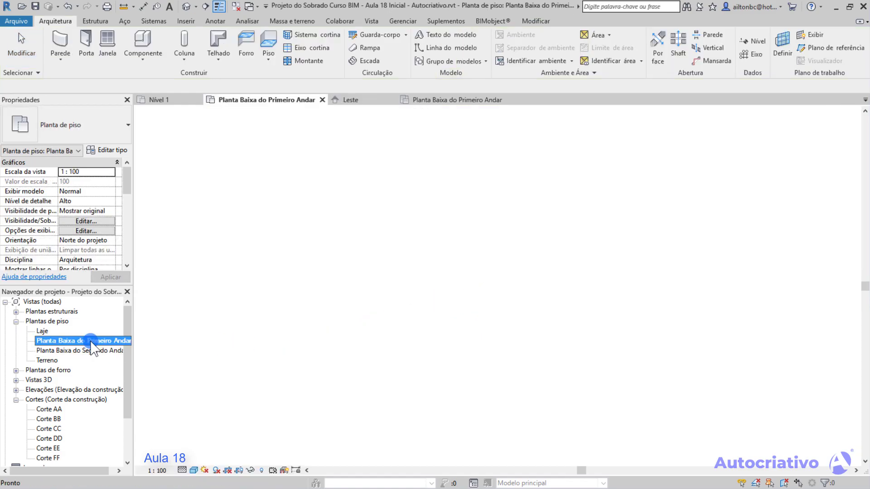
left_click(475, 167)
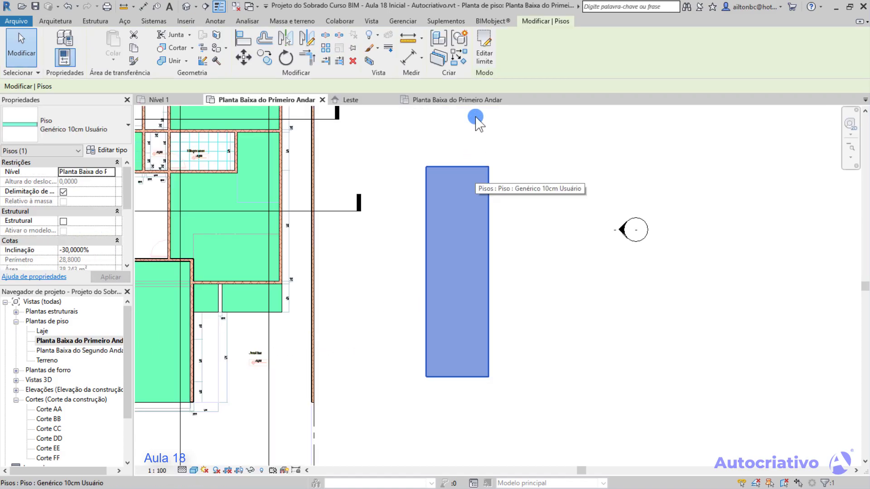
left_click(482, 62)
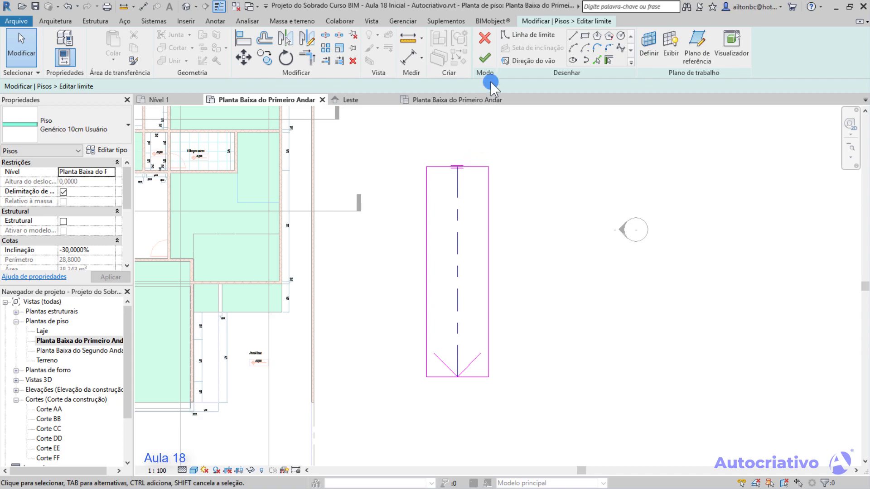
left_click(485, 58)
Return to the Leste elevation and check the sloped floor's inclination property
left_click(603, 231)
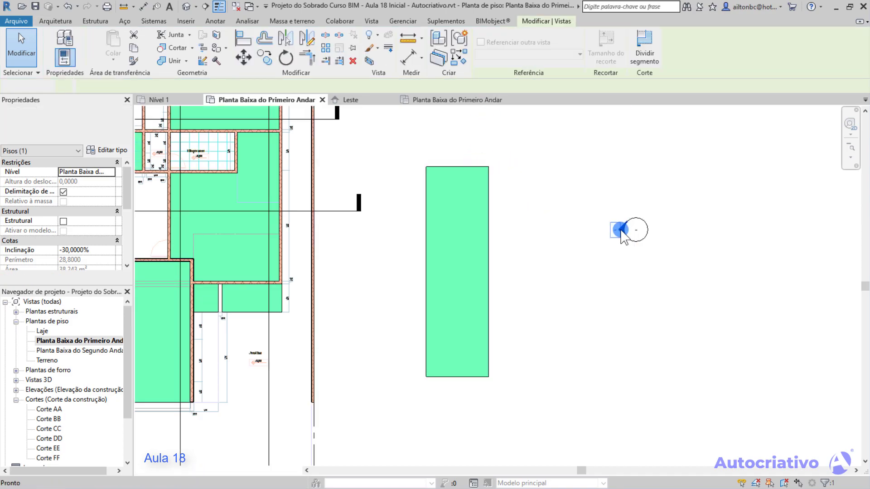
key("ctrl+Tab")
middle_click_drag(449, 348, 430, 343)
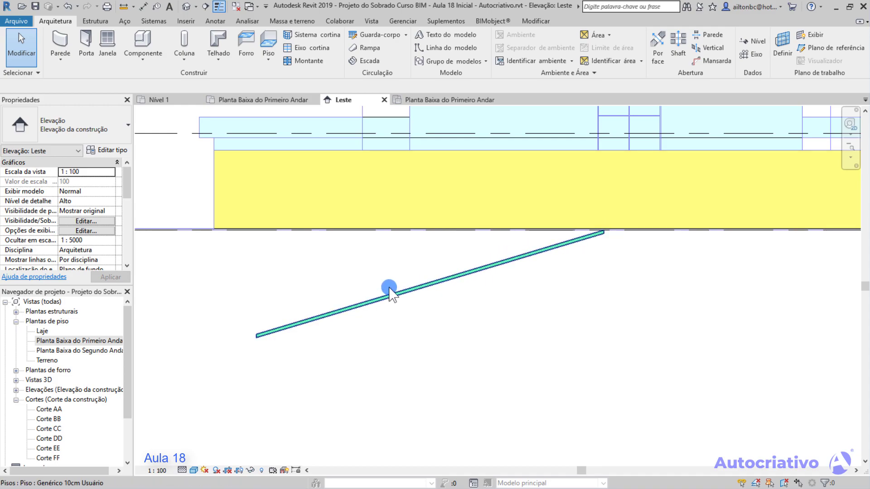
left_click(413, 288)
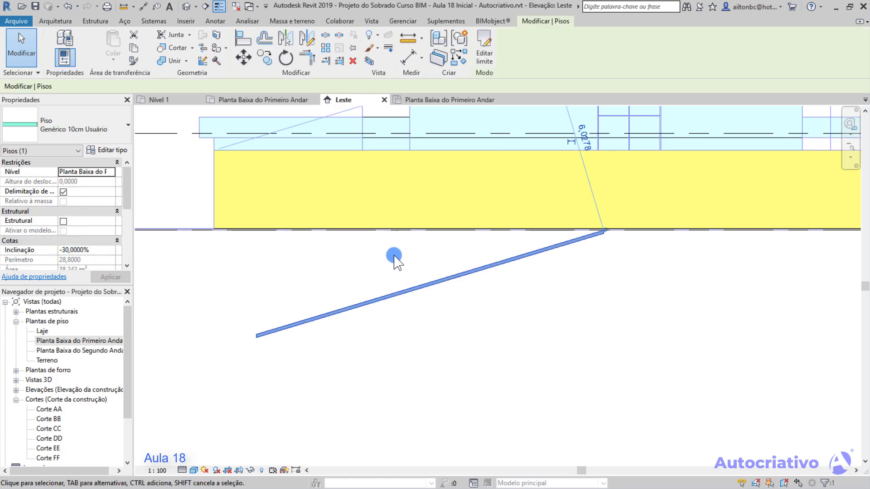
left_click(428, 263)
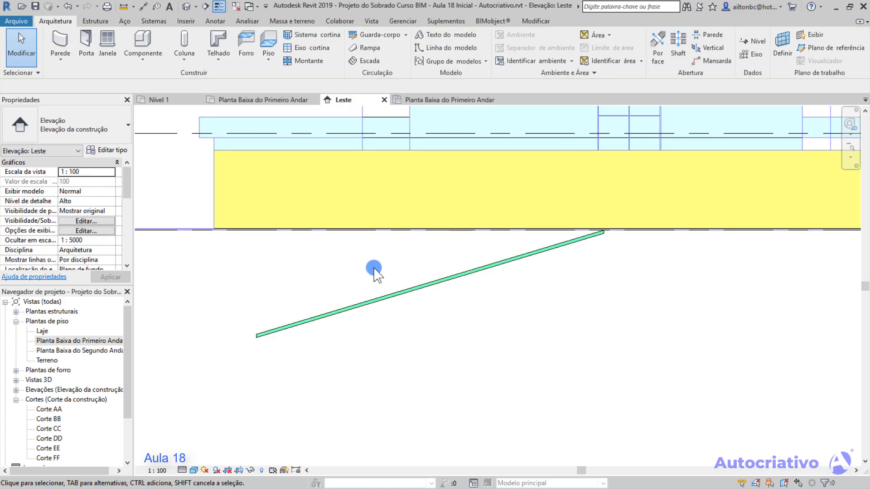
Draw a 1 m horizontal detail line along the first-floor level, starting from the sloped floor's upper top corner
left_click(215, 20)
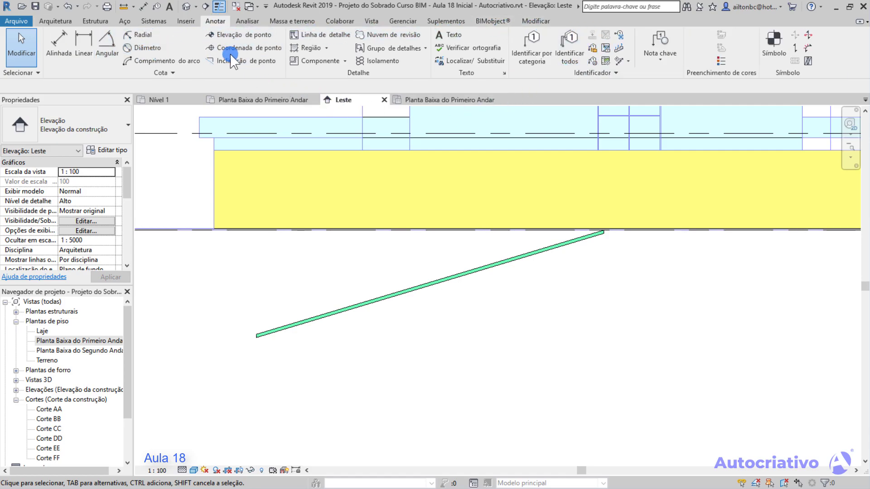
left_click(323, 36)
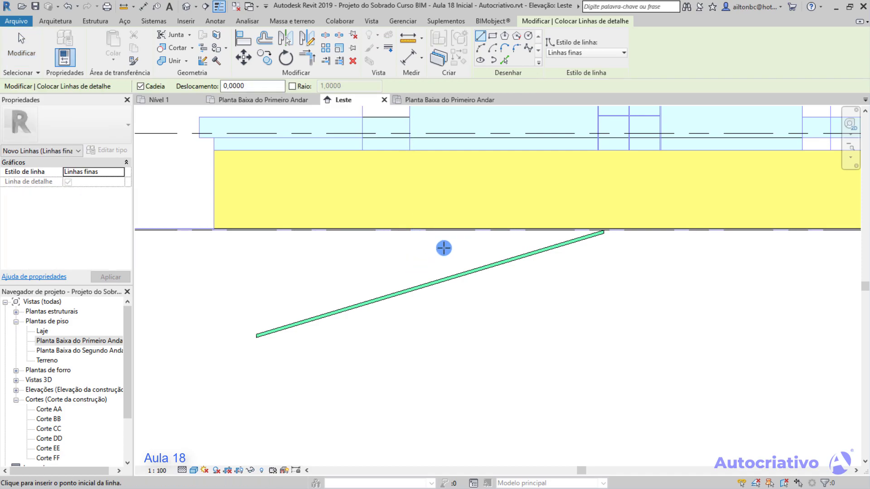
scroll(528, 231, "up", 4)
middle_click_drag(548, 238, 481, 259)
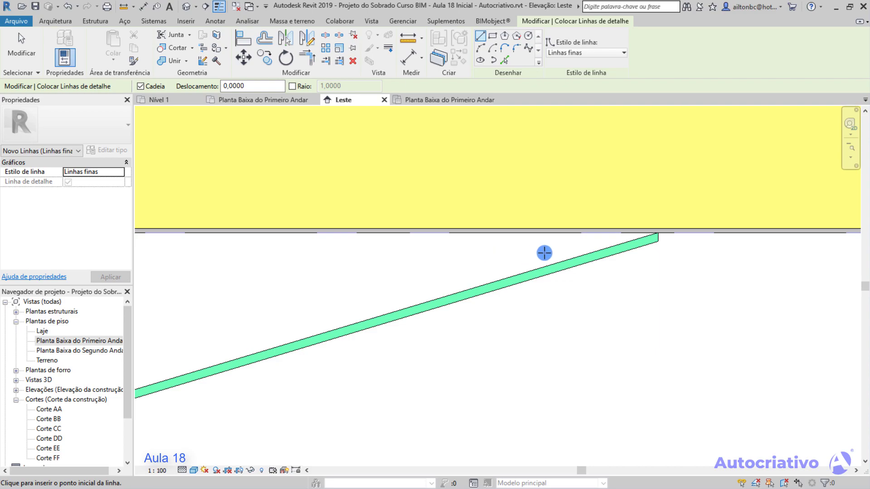
left_click(658, 233)
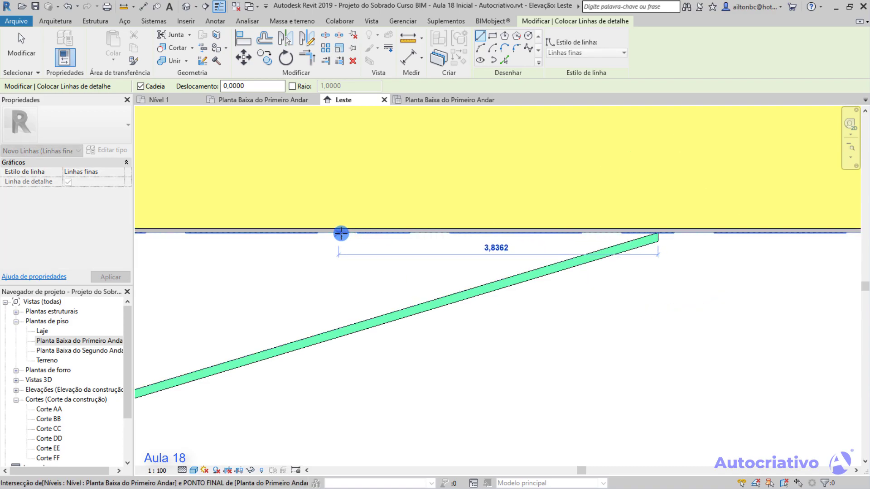
type("1")
key("Return")
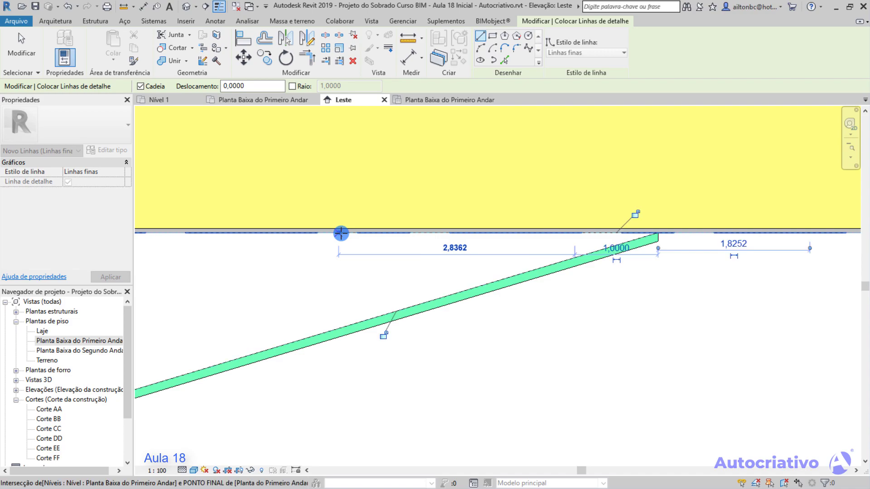
Measure the vertical drop from the detail line's free end to the floor's top surface with the line preview, and leave the command
scroll(566, 238, "up", 4)
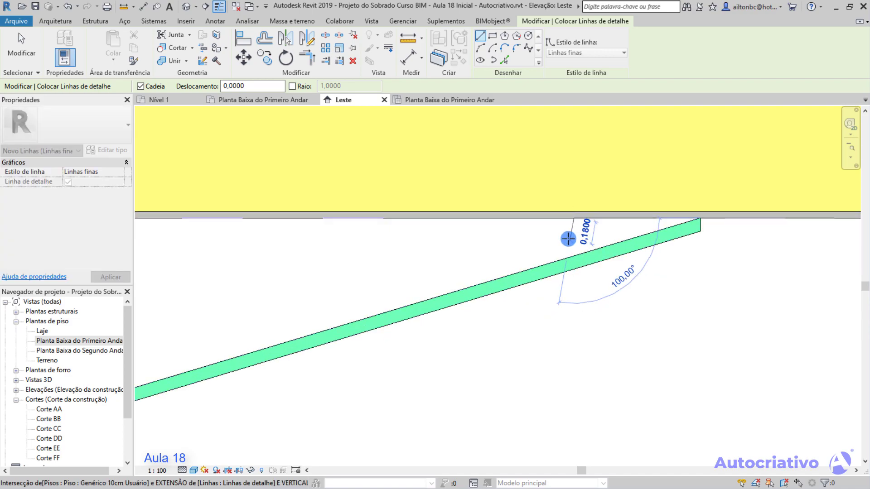
middle_click_drag(562, 242, 447, 290)
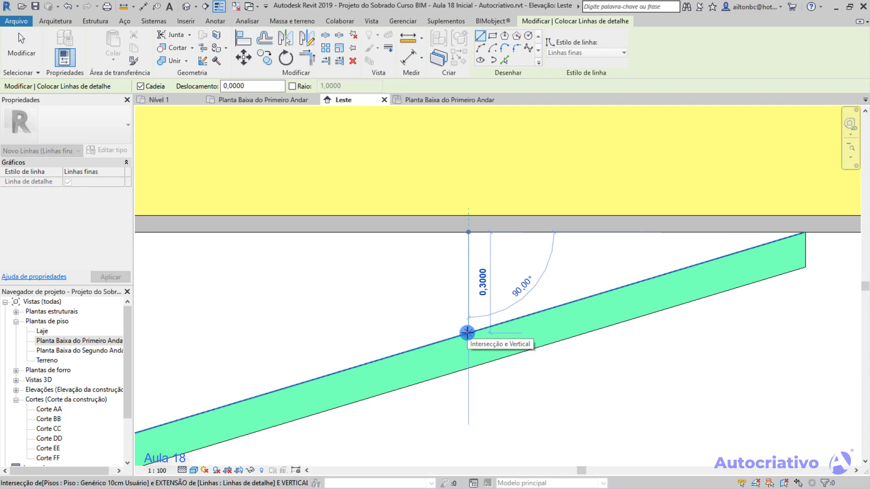
key("Escape")
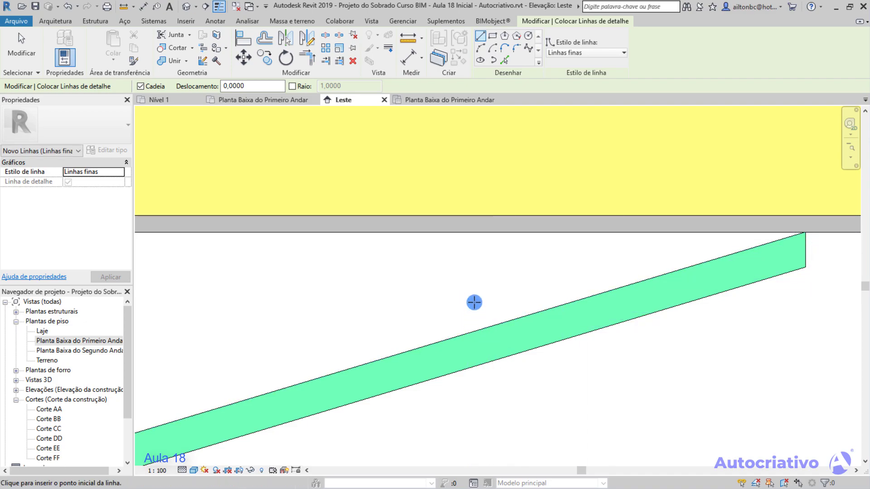
key("Escape")
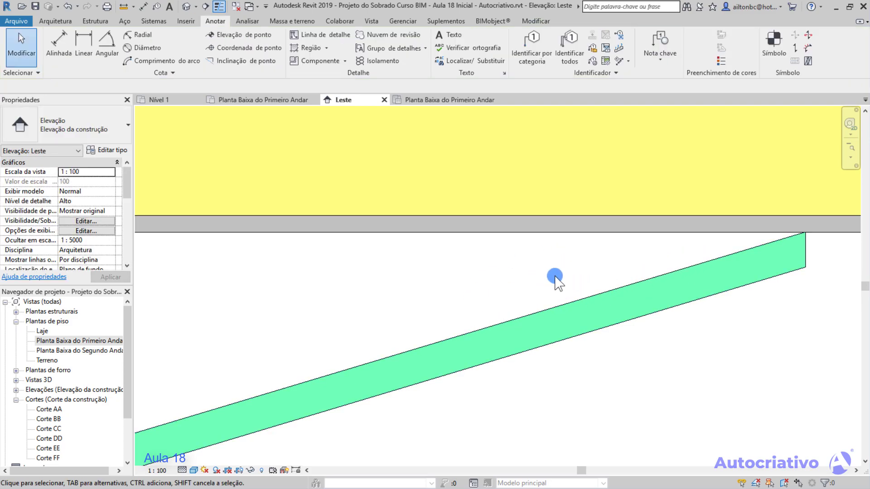
Check the length of the horizontal detail line above the sloped floor
left_click(577, 234)
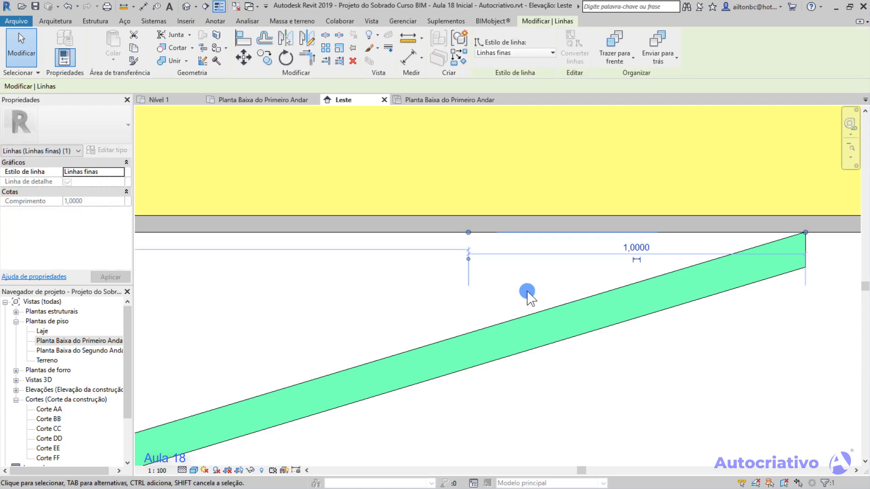
key("Escape")
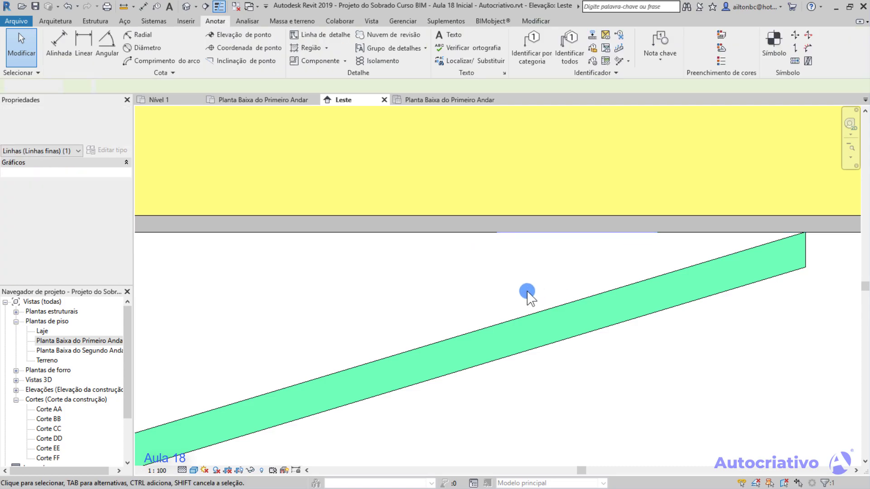
scroll(528, 295, "down", 3)
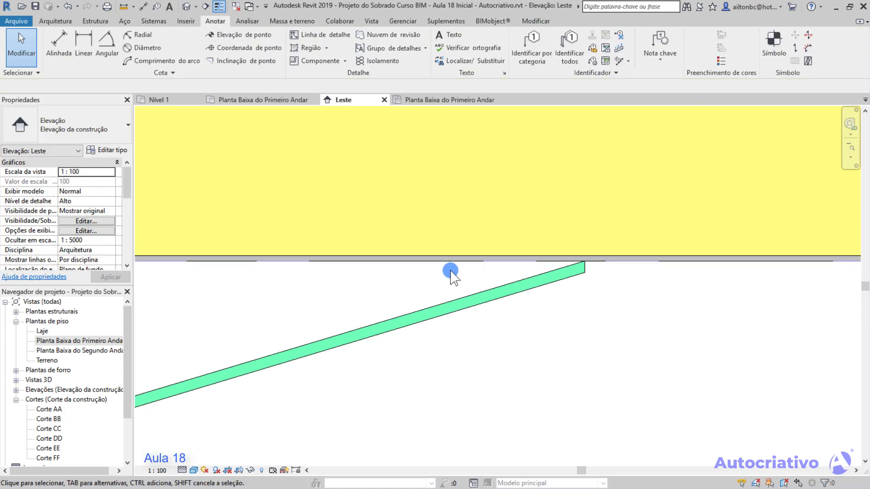
Delete the existing sloped floor from the Leste elevation
scroll(484, 293, "down", 2)
scroll(483, 292, "down", 5)
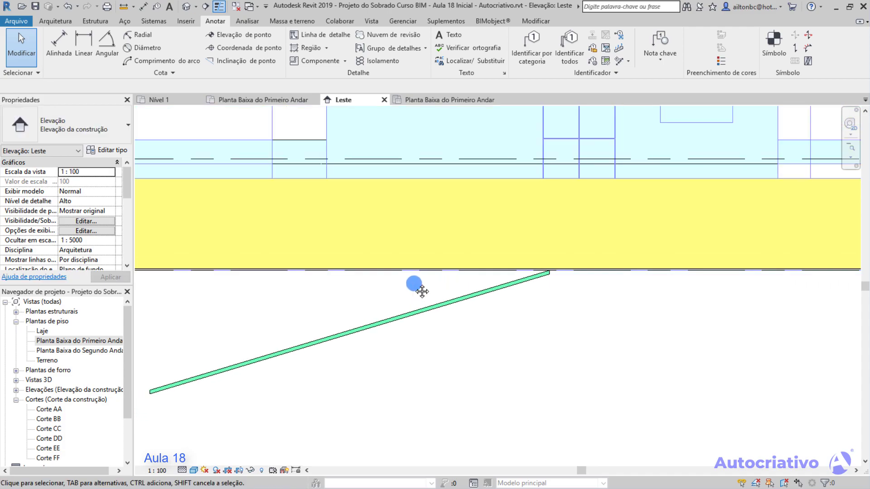
left_click(518, 300)
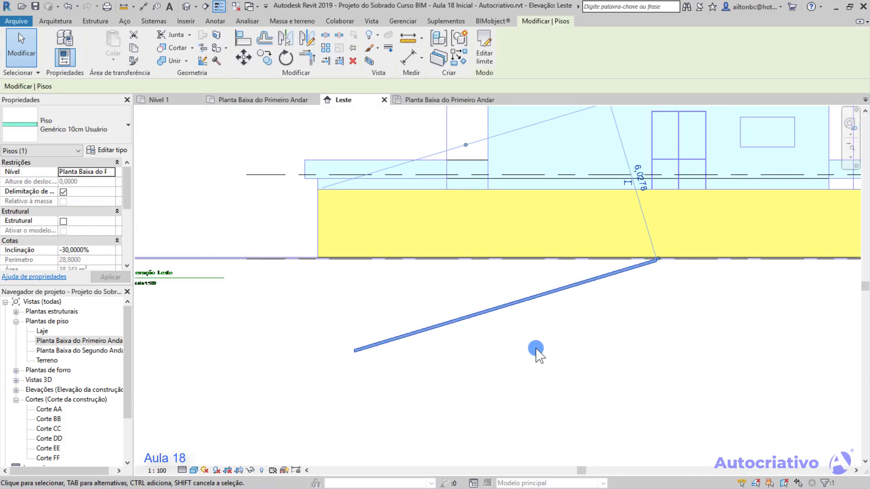
left_click(536, 349)
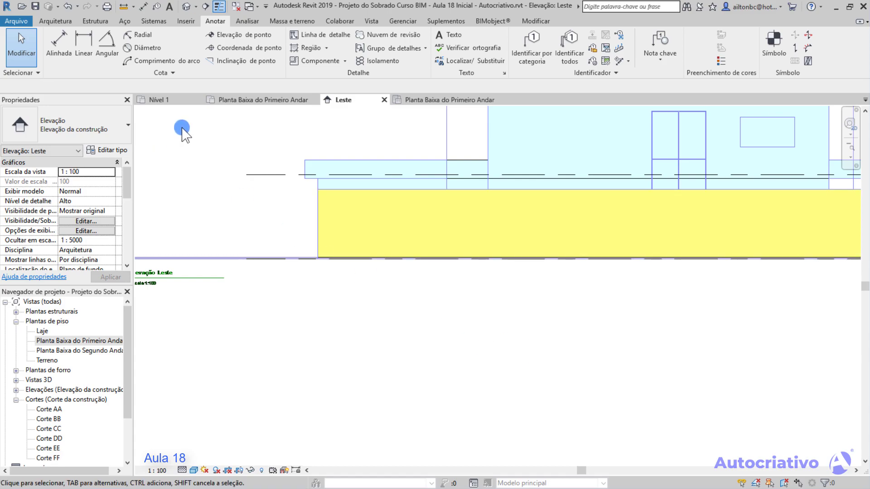
In the Planta Baixa do Primeiro Andar floor plan, start an architectural floor and sketch a rectangular boundary about 5 m by 10.6 m beside the house
left_click(60, 22)
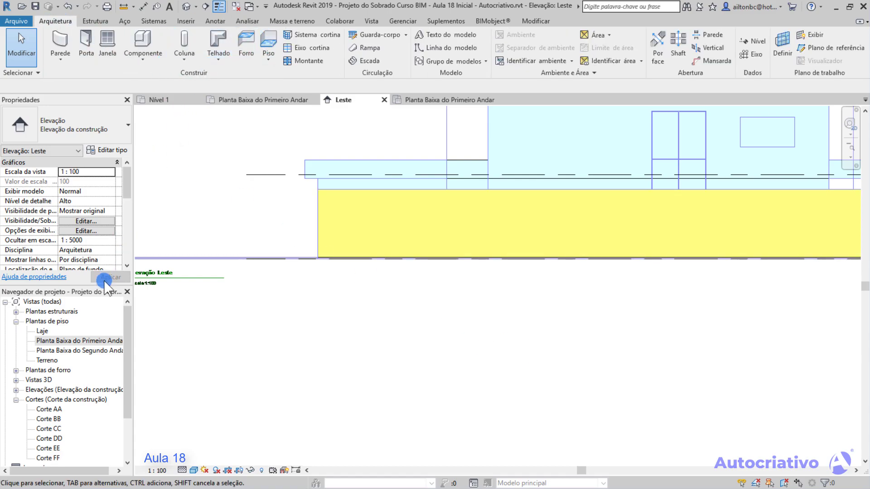
double_click(101, 341)
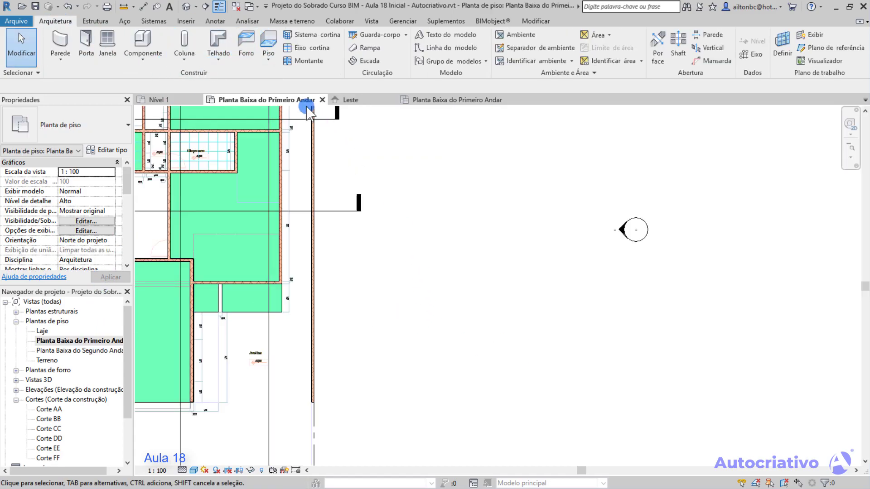
left_click(270, 49)
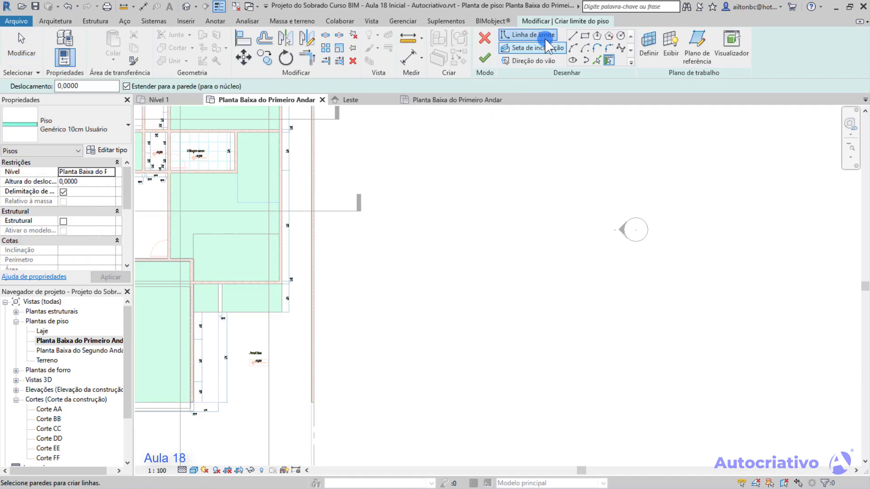
left_click(587, 38)
left_click(431, 190)
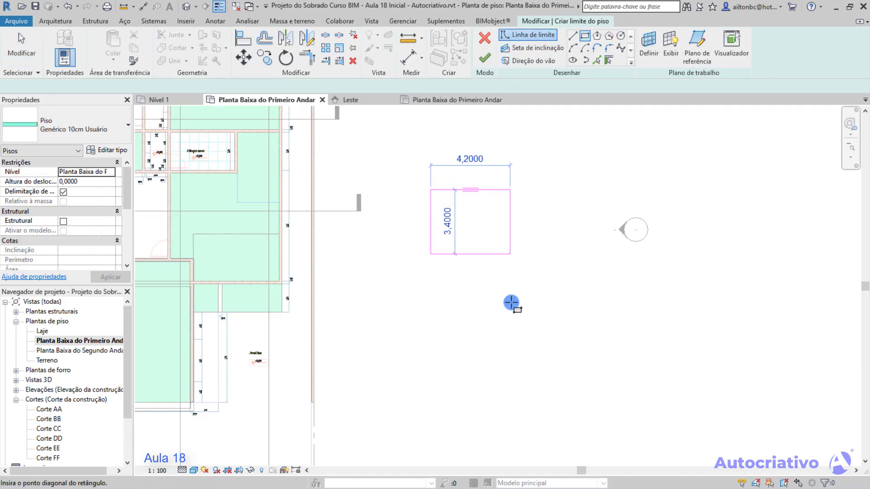
left_click(525, 390)
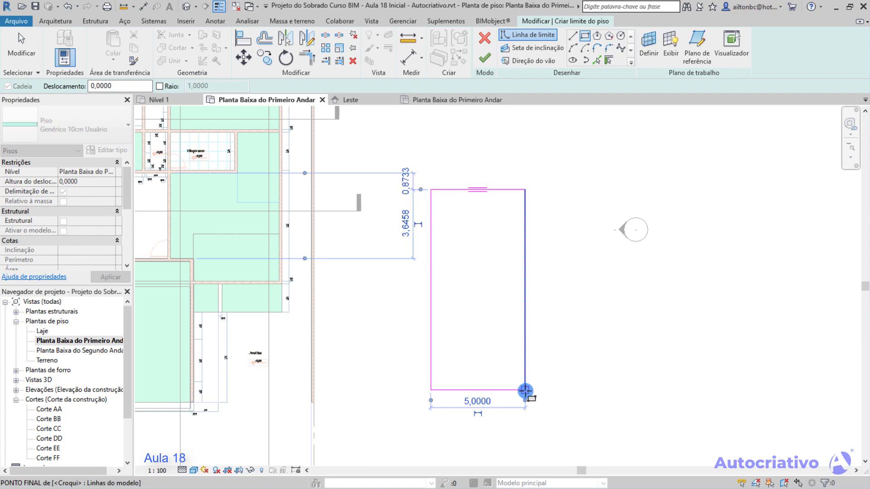
Draw a slope arrow from the midpoint of the boundary's upper edge to the midpoint of its lower edge
left_click(539, 48)
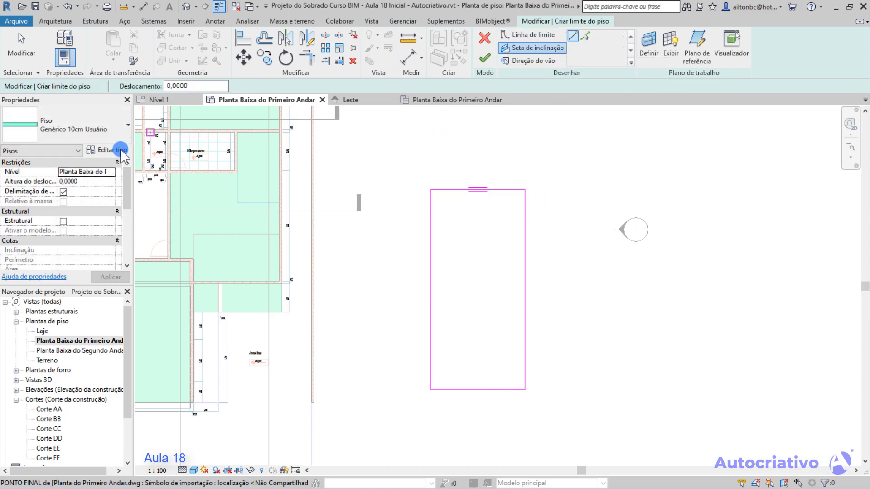
left_click(110, 172)
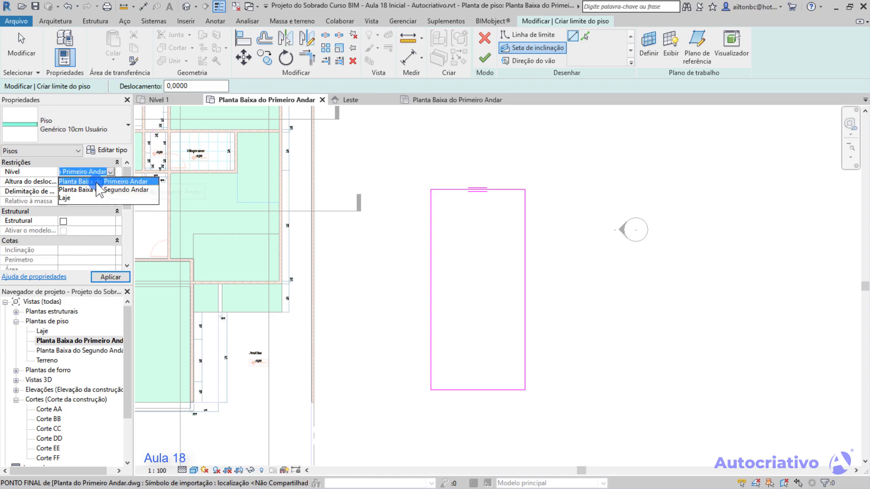
left_click(479, 190)
left_click(539, 48)
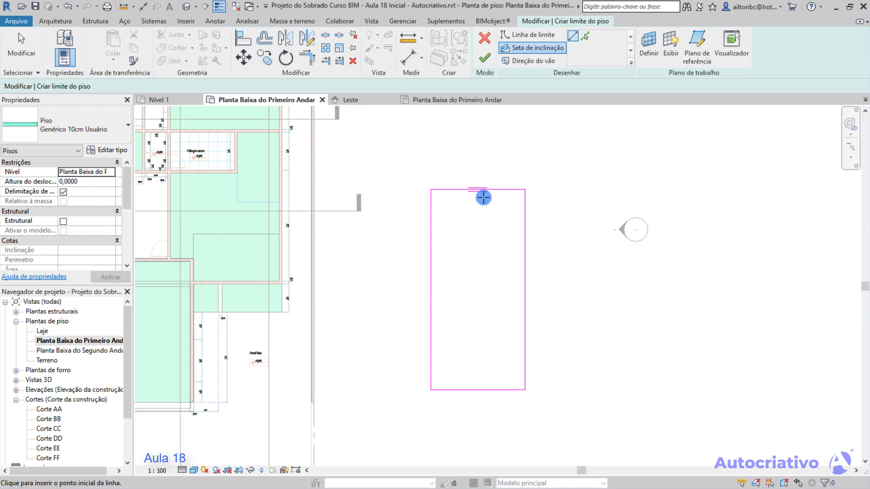
left_click(478, 189)
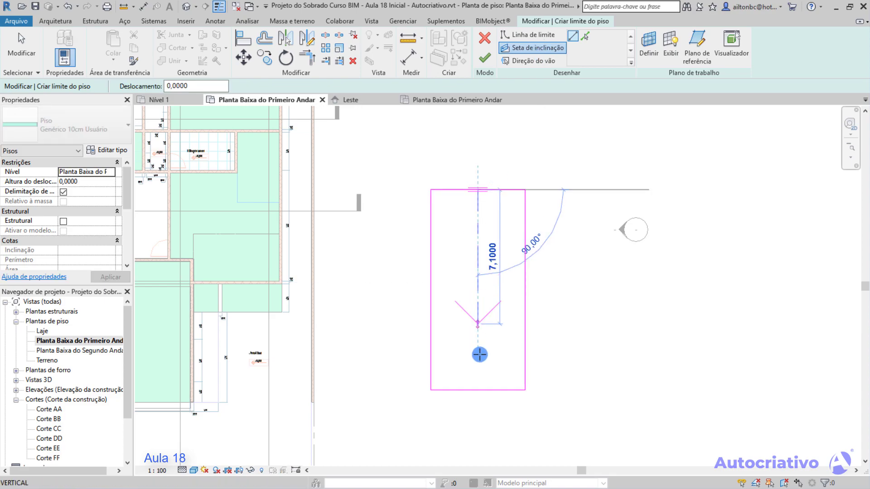
left_click(477, 390)
key("Escape")
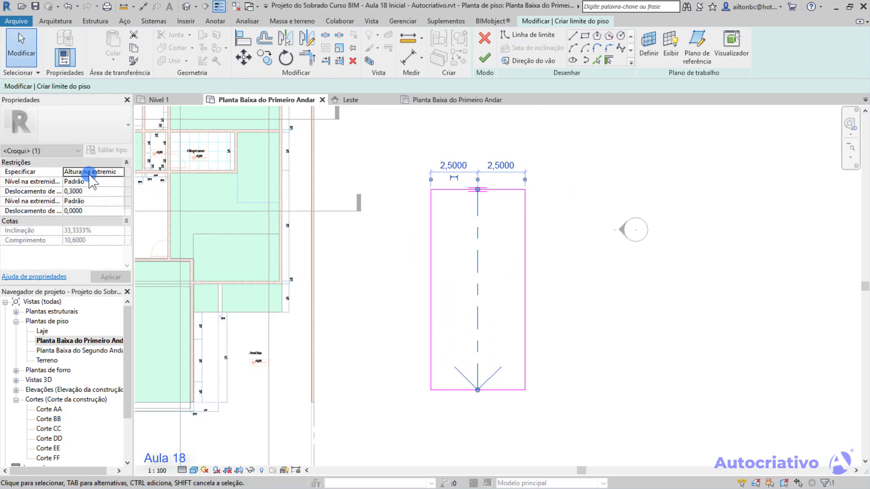
Delete the slope arrow from the floor sketch, keeping only the rectangular boundary
left_click(116, 172)
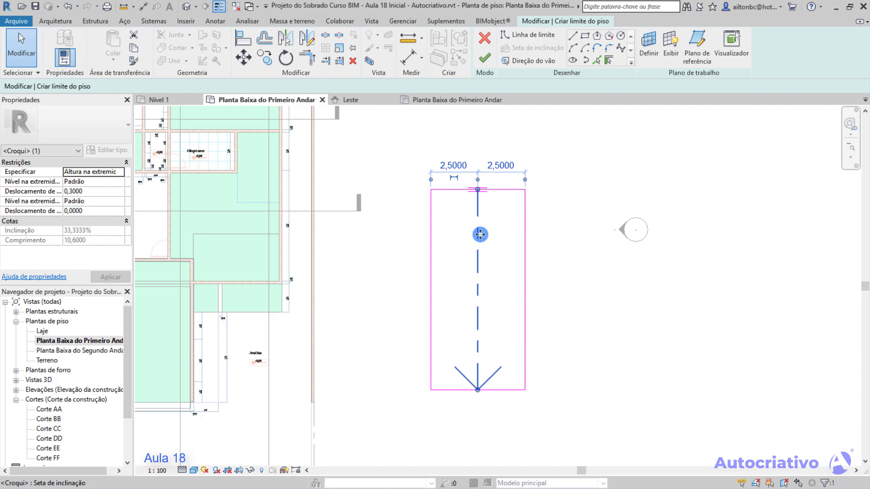
key("Delete")
left_click(546, 44)
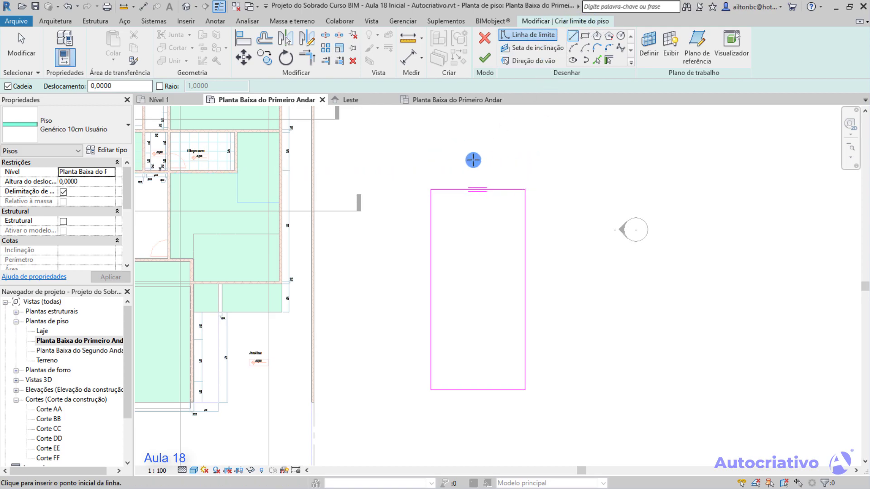
key("Escape")
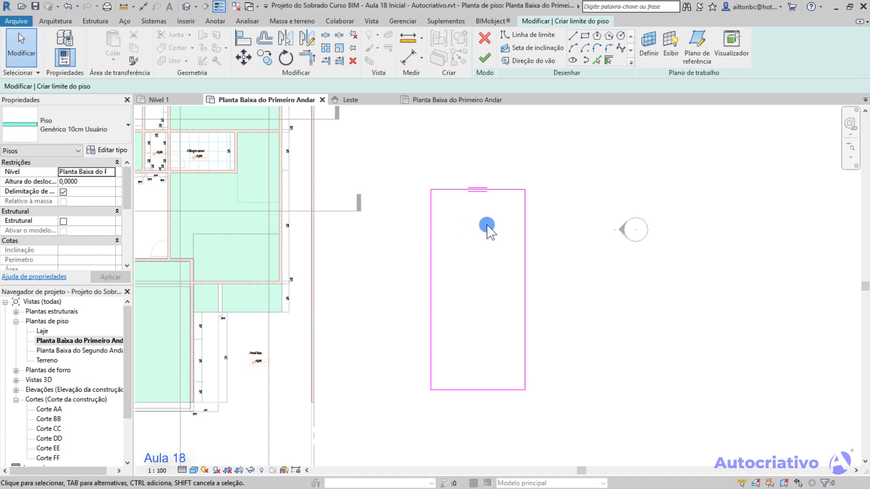
Enable constant height on the floor sketch's upper boundary line and set its offset from base to 1 m
left_click(498, 190)
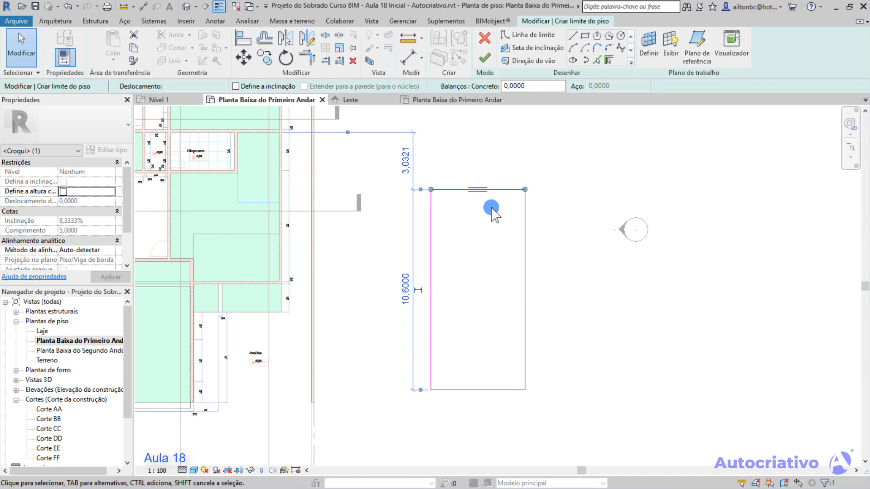
left_click(482, 390, "ctrl")
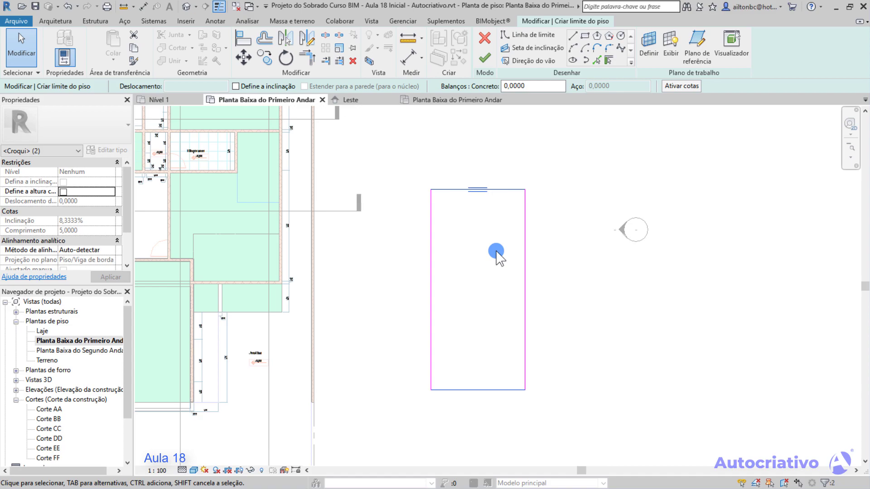
left_click(504, 191)
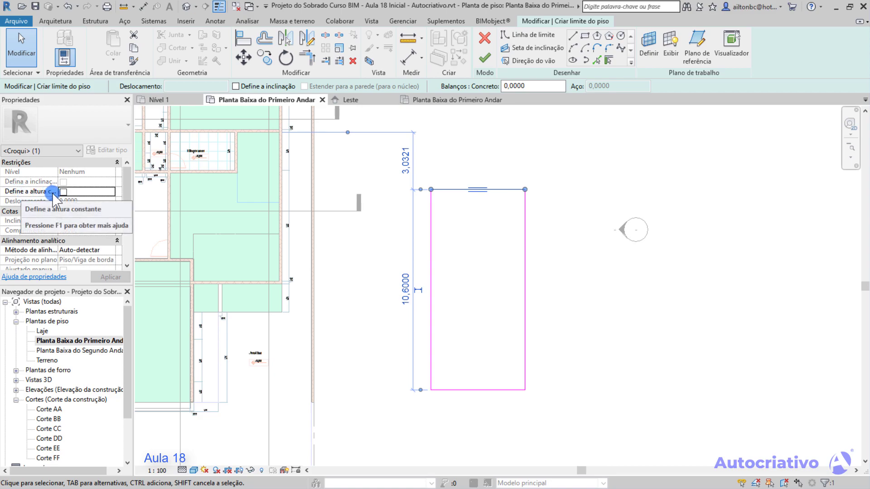
left_click(64, 192)
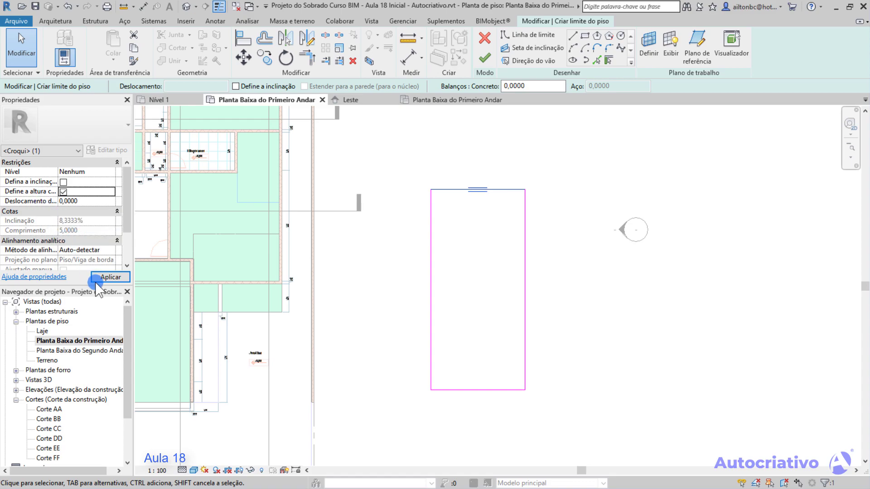
left_click(108, 277)
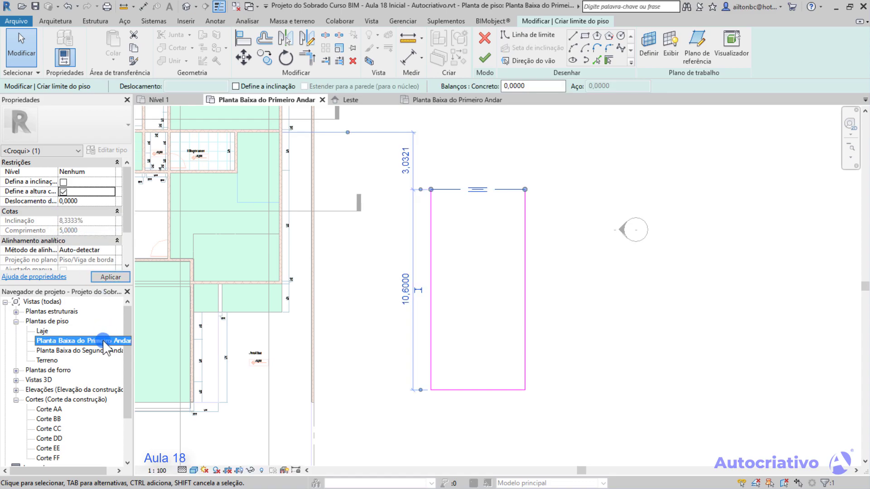
left_click(91, 340)
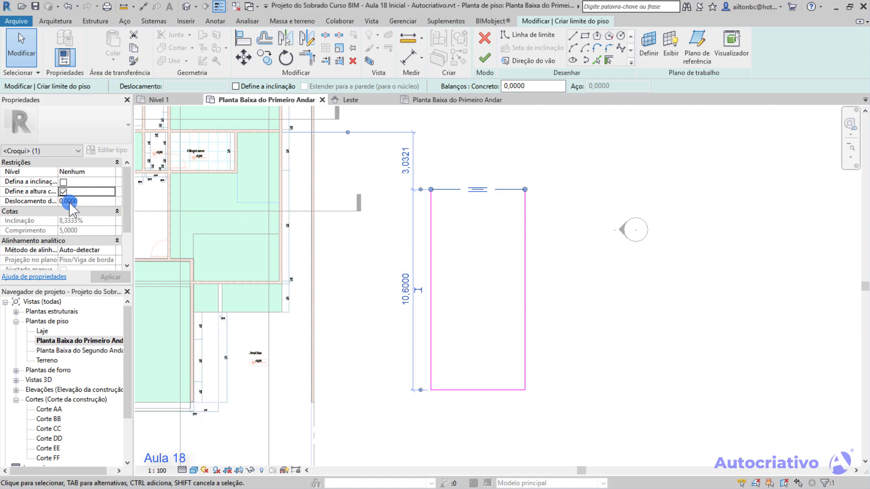
left_click(58, 202)
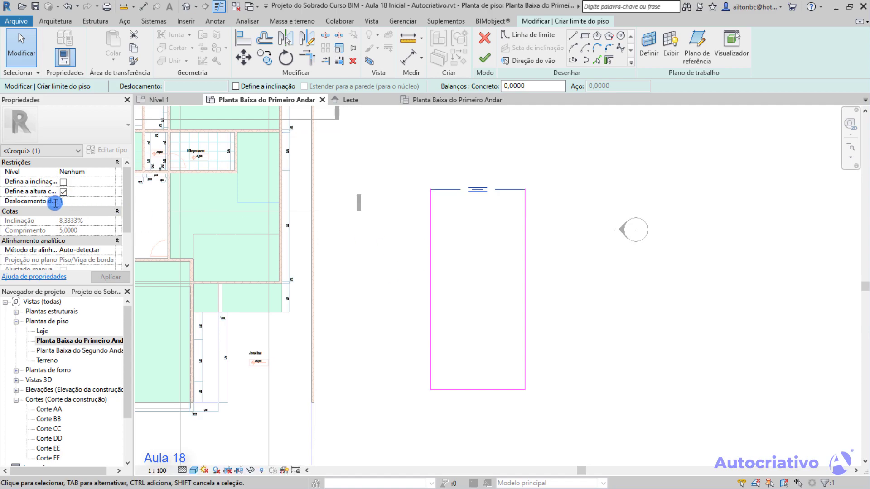
left_click(110, 277)
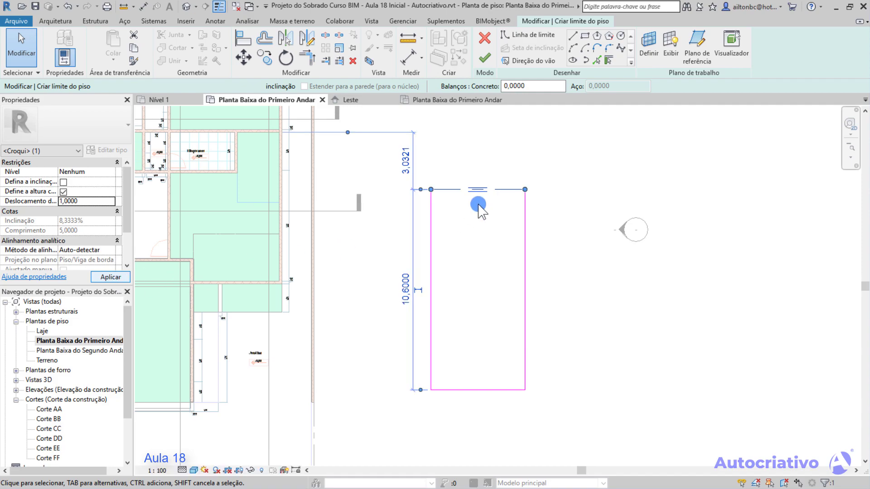
Enable constant height on the lower boundary line with a 0.80 m offset from base, and finish the floor sketch
left_click(490, 390)
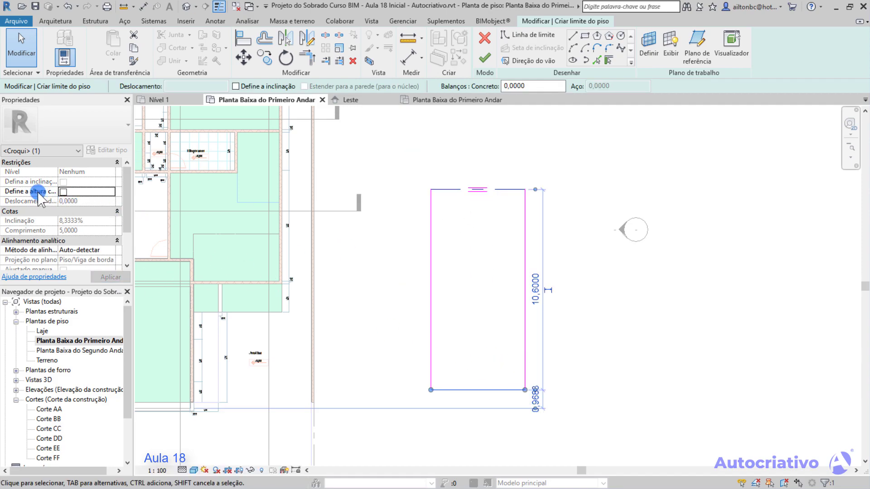
left_click(63, 192)
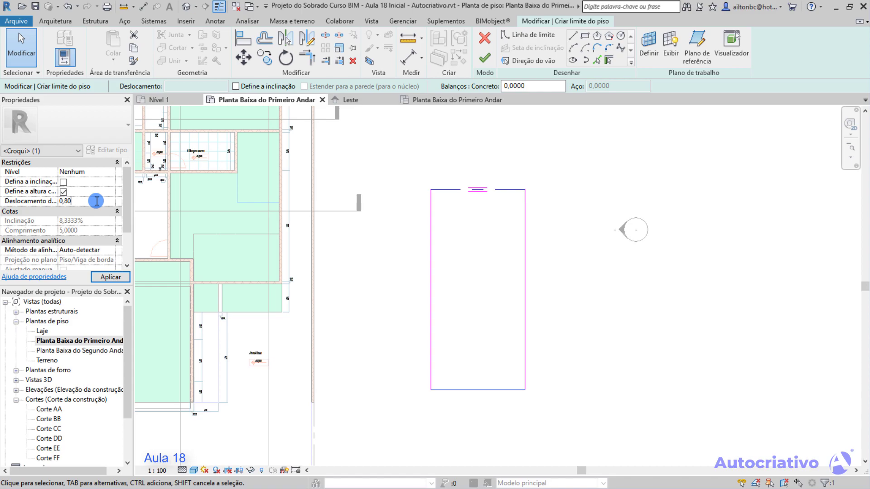
left_click(95, 202)
type("0,80")
left_click(108, 276)
left_click(483, 60)
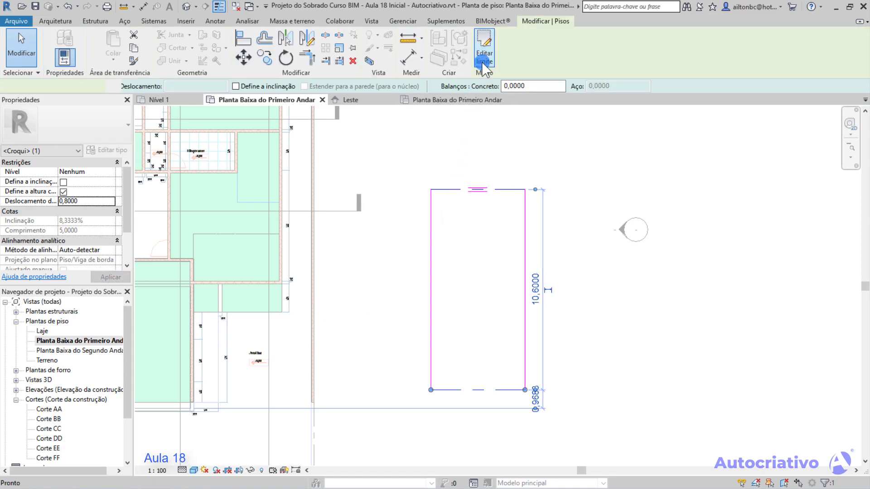
Open the Leste elevation from its plan marker and inspect the new sloped floor
left_click(582, 212)
double_click(623, 230)
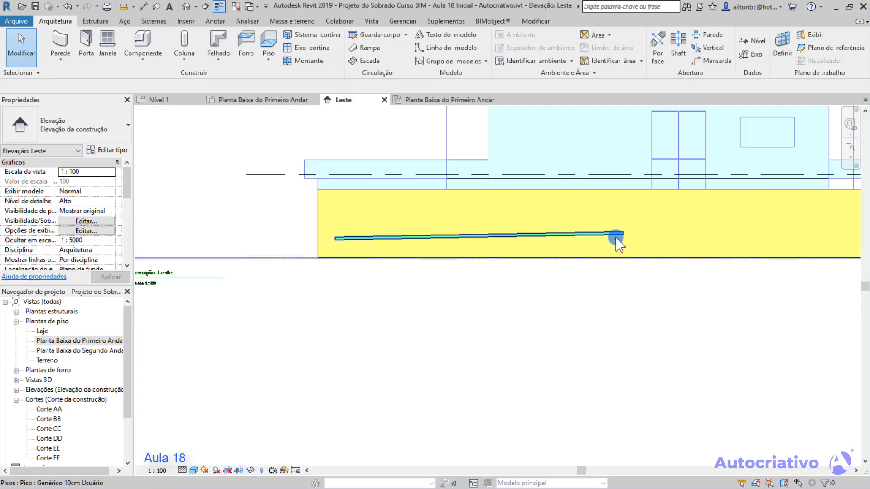
scroll(503, 274, "up", 2)
middle_click_drag(503, 274, 433, 268)
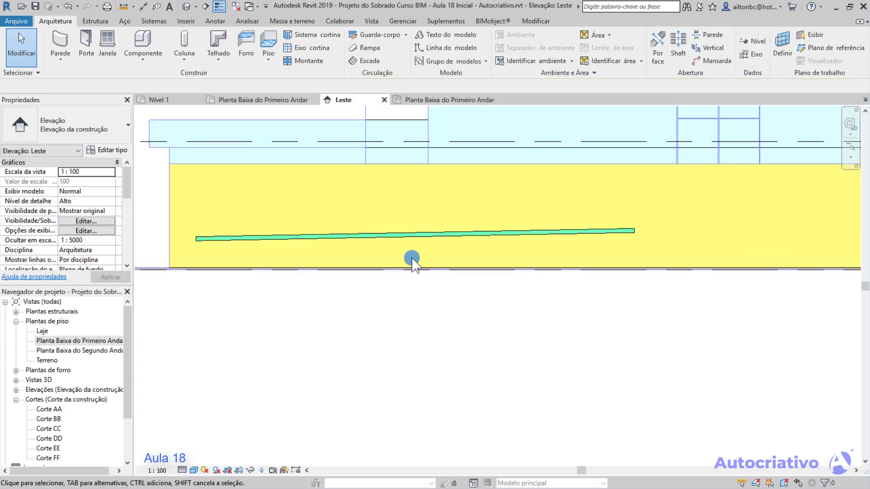
Measure the height from the first-floor level to the top corner of the sloped floor's higher end
left_click(125, 7)
scroll(635, 243, "up", 3)
middle_click_drag(634, 244, 512, 215)
scroll(527, 197, "up", 1)
left_click(522, 185)
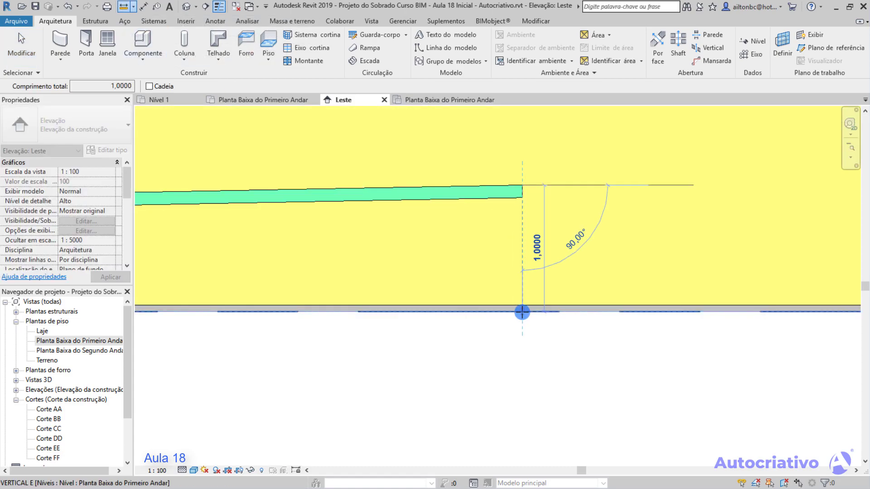
scroll(521, 312, "down", 4)
middle_click_drag(319, 331, 700, 330)
key("Escape")
key("Escape")
Measure the height from the top corner of the sloped floor's lower end down to the first-floor level
scroll(392, 290, "up", 3)
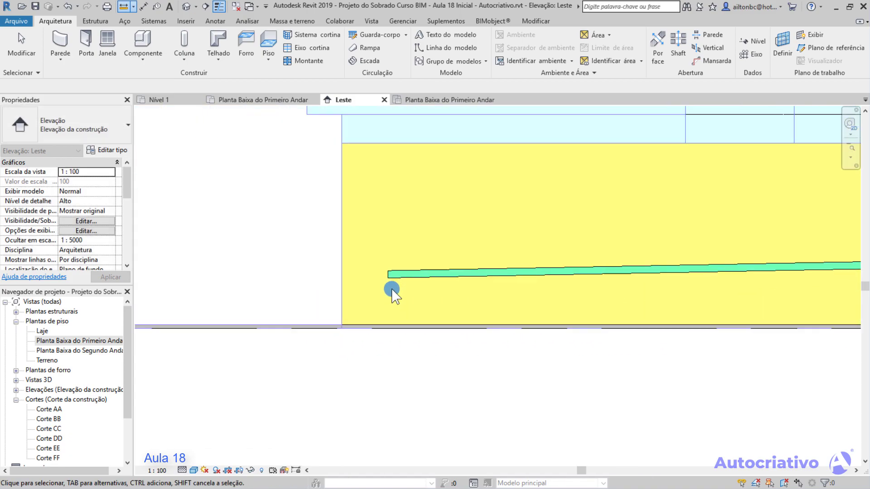
left_click(123, 7)
scroll(339, 272, "up", 2)
left_click(412, 253)
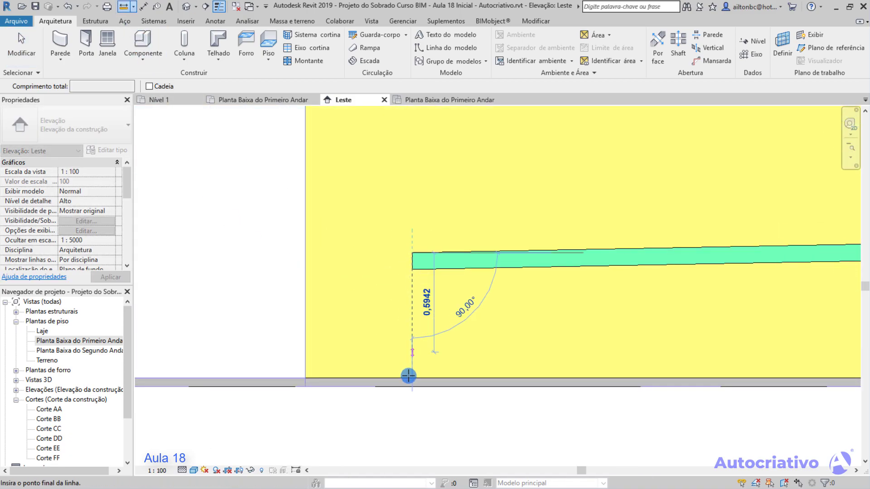
key("Escape")
key("Escape")
scroll(416, 381, "down", 4)
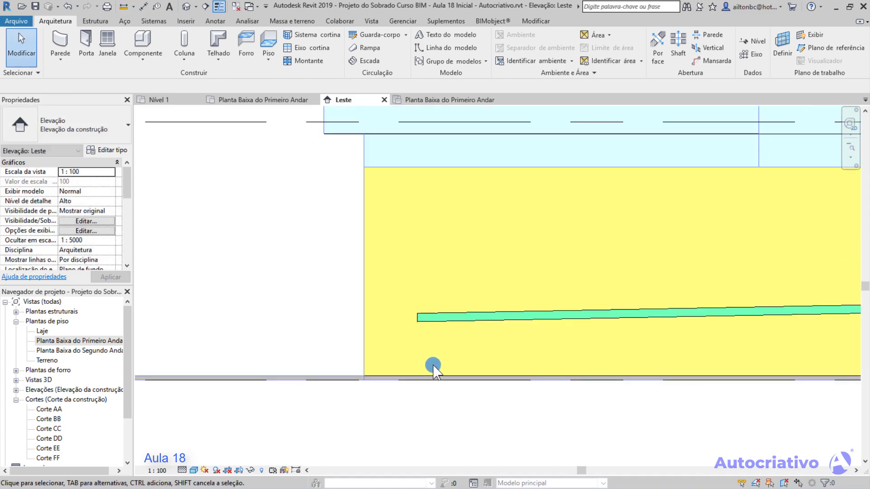
middle_click_drag(493, 330, 365, 319)
scroll(508, 313, "down", 1)
middle_click_drag(528, 311, 354, 317)
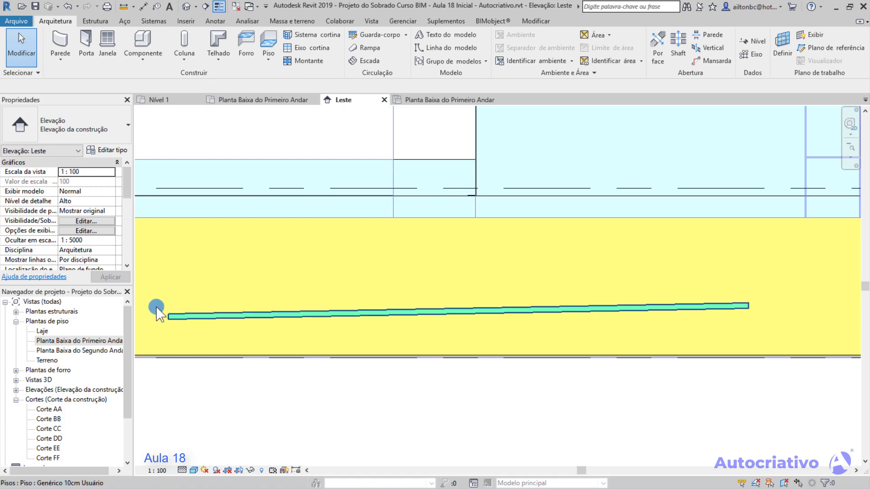
middle_click_drag(296, 319, 382, 313)
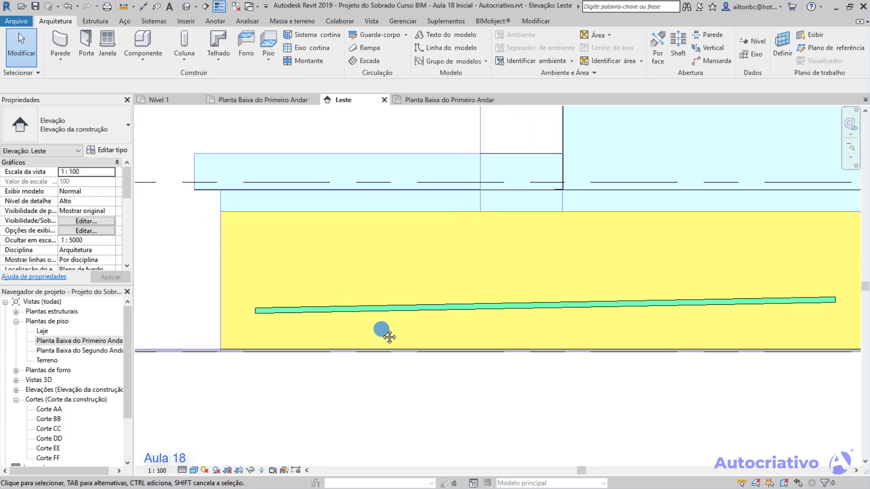
Delete the sloped floor from the Leste elevation and reopen the Planta Baixa do Primeiro Andar floor plan
left_click(362, 311)
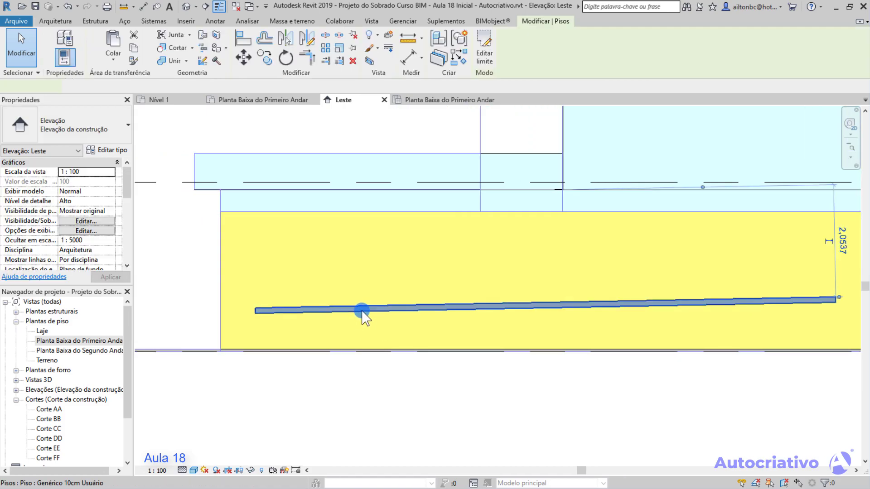
key("Delete")
double_click(109, 341)
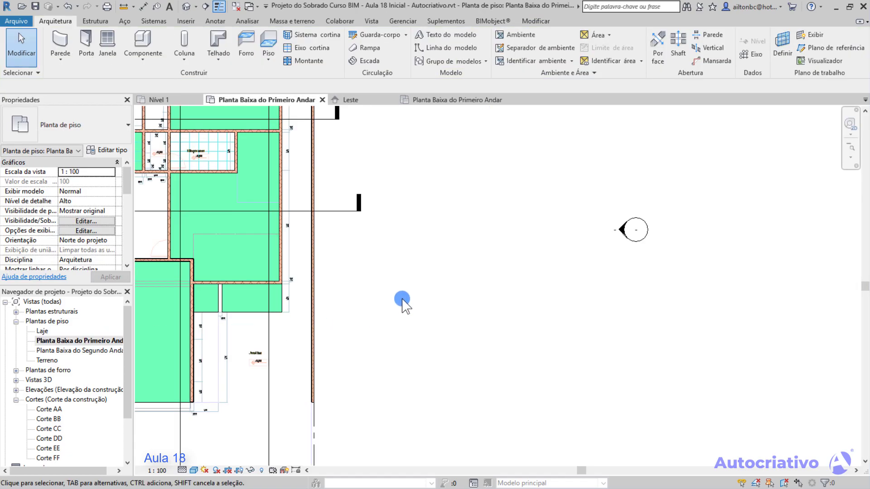
middle_click_drag(402, 304, 426, 325)
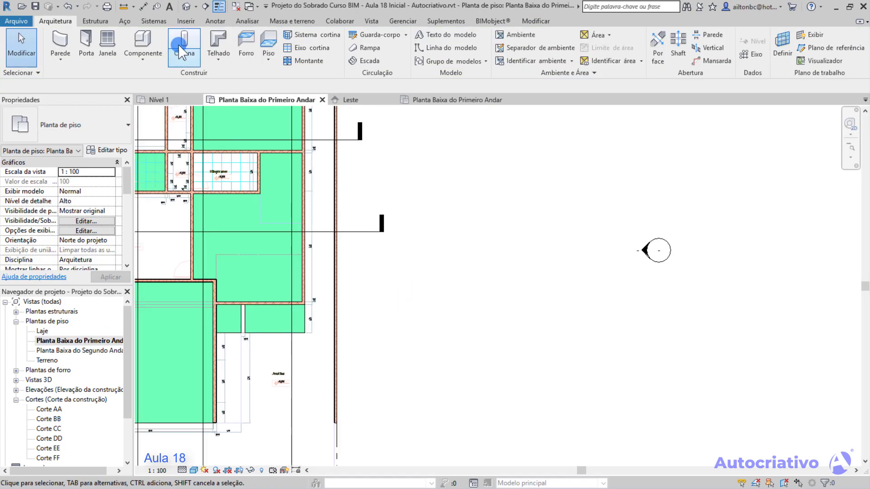
Start a new floor and sketch a rectangular boundary of 5.70 by 12.60 m in the empty area beside the house
left_click(265, 34)
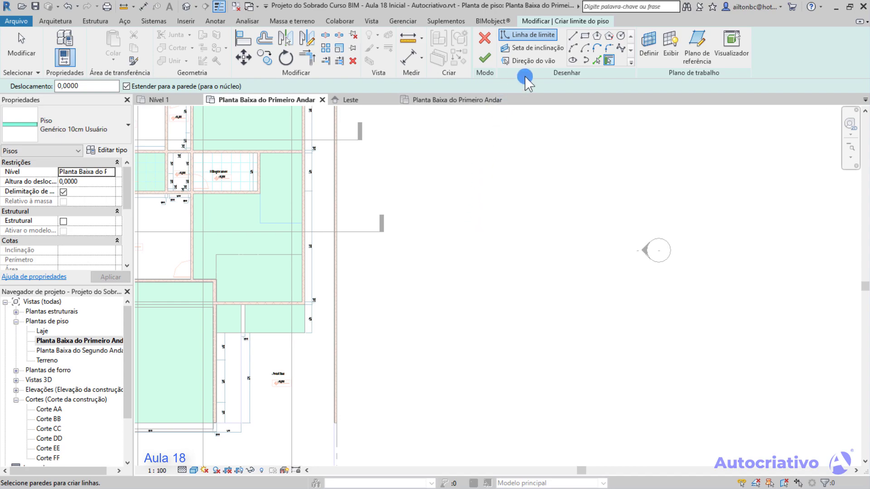
left_click(585, 36)
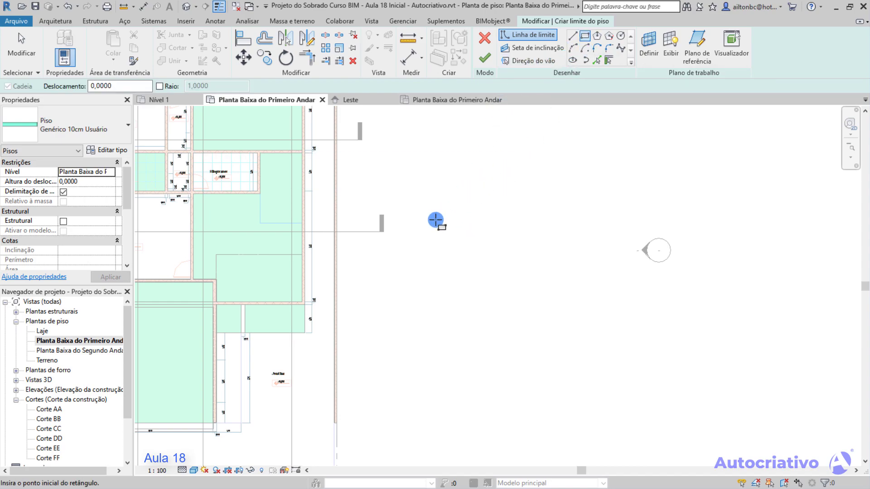
left_click(433, 176)
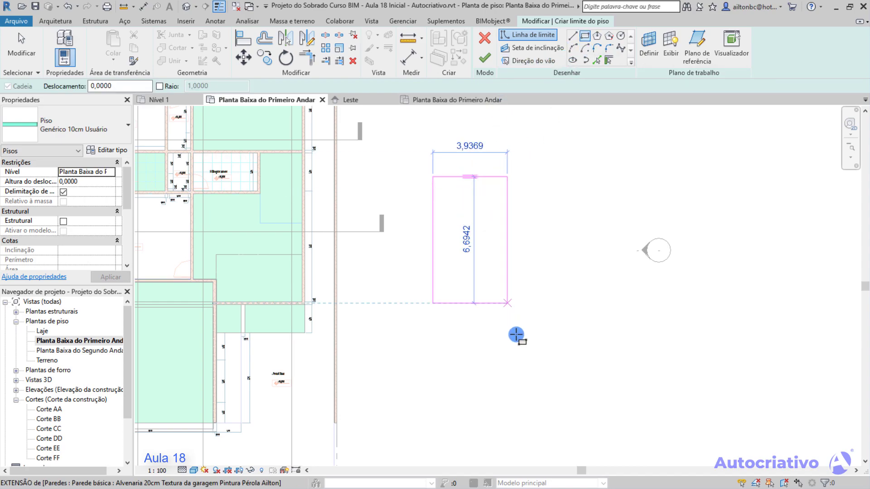
left_click(542, 417)
middle_click_drag(482, 305, 431, 277)
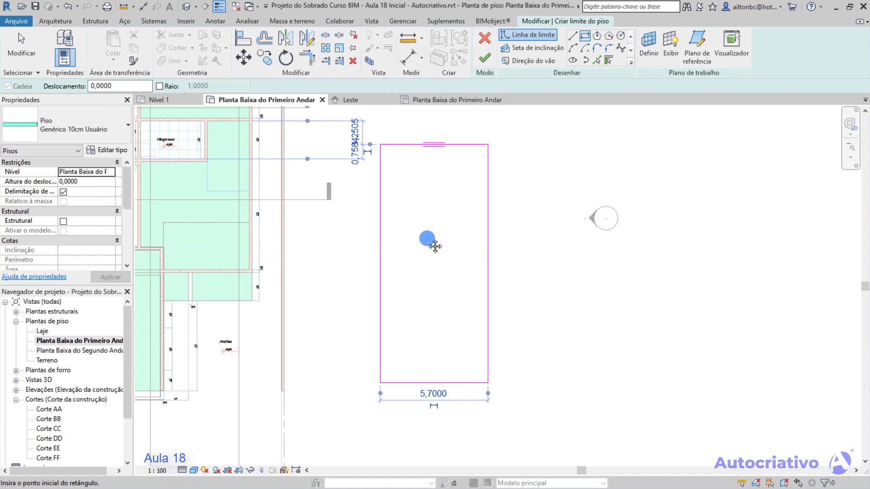
middle_click_drag(435, 243, 452, 267)
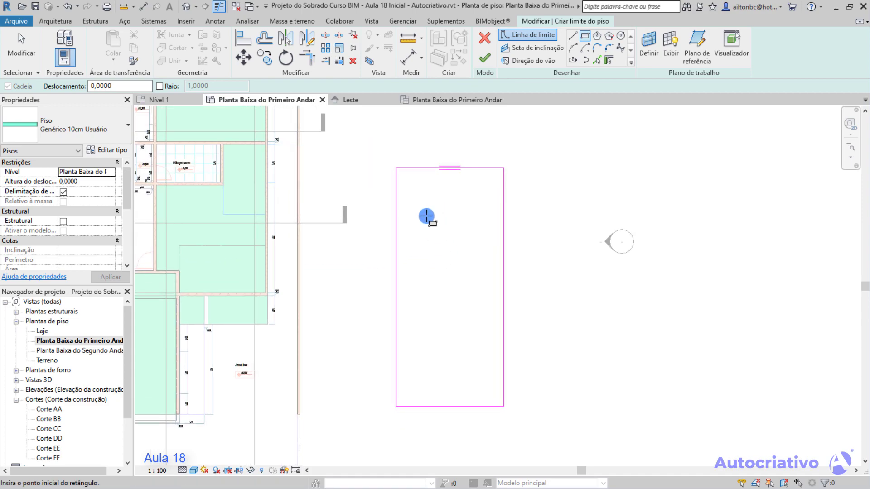
key("Escape")
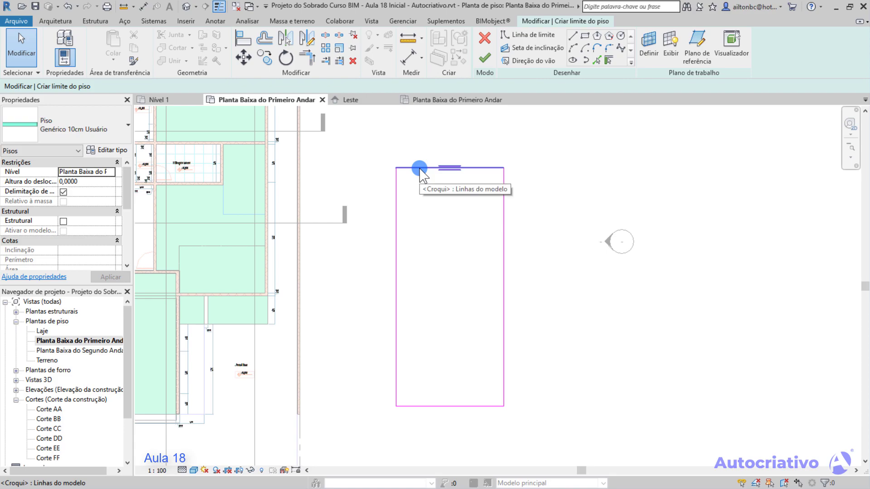
Enable constant height on the rectangle's upper boundary line and assign it to the first-floor plan level
left_click(420, 169)
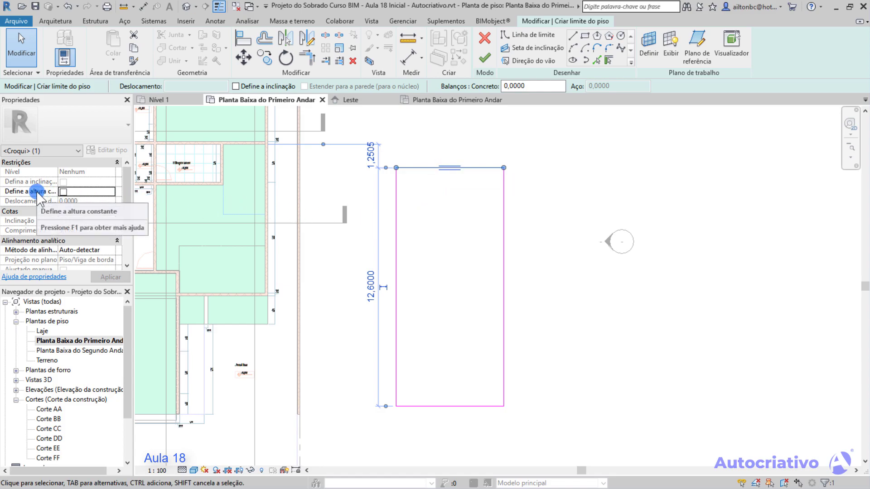
left_click(63, 191)
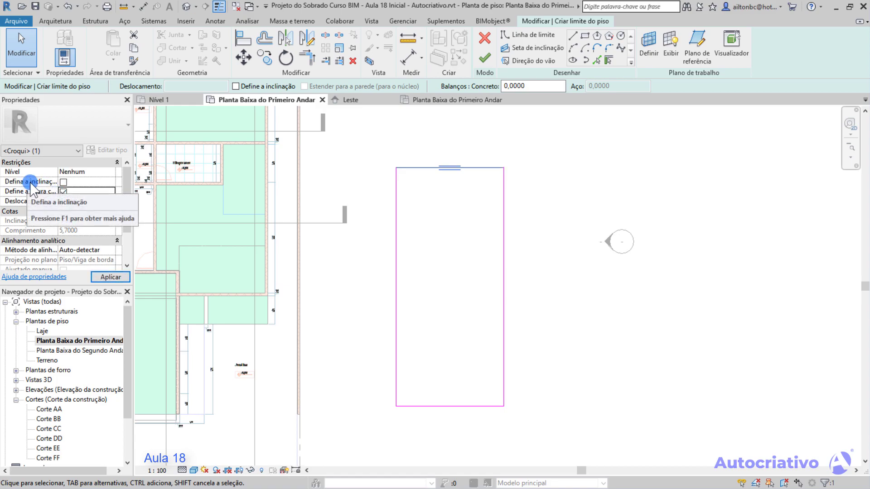
left_click(110, 173)
left_click(123, 190)
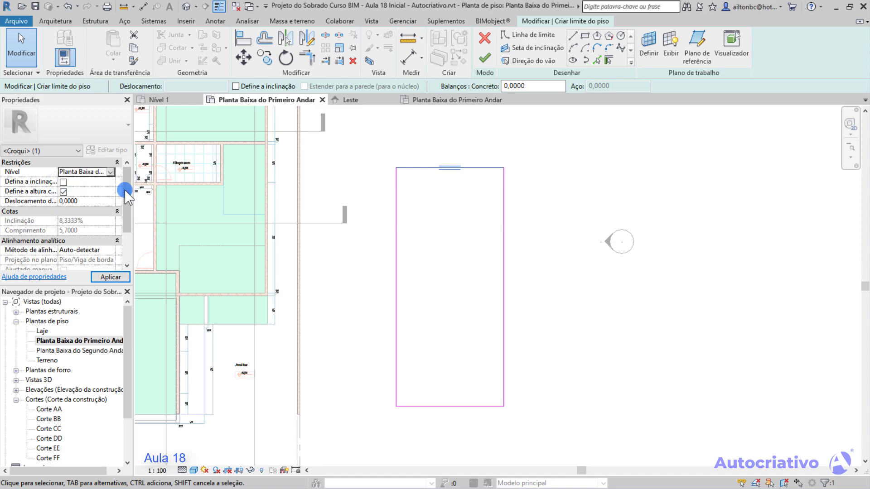
Enable slope definition on the upper boundary line, set its slope to 50%, and finish the floor sketch
left_click(64, 182)
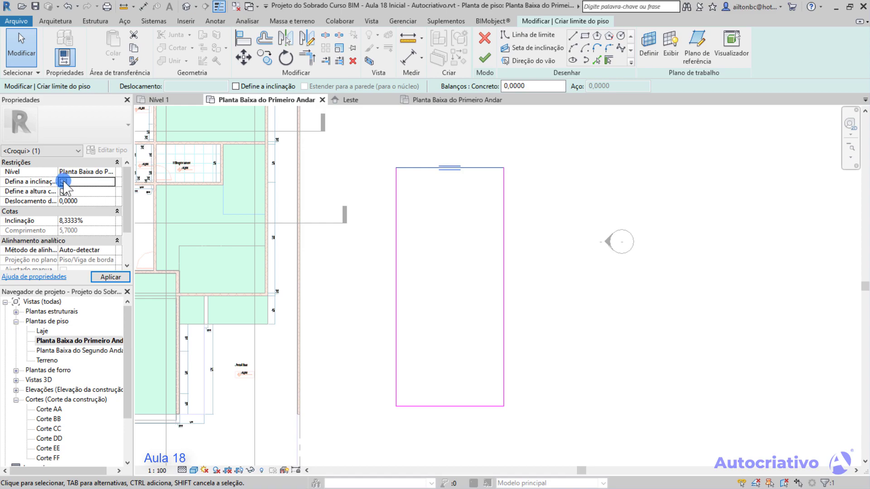
left_click(72, 221)
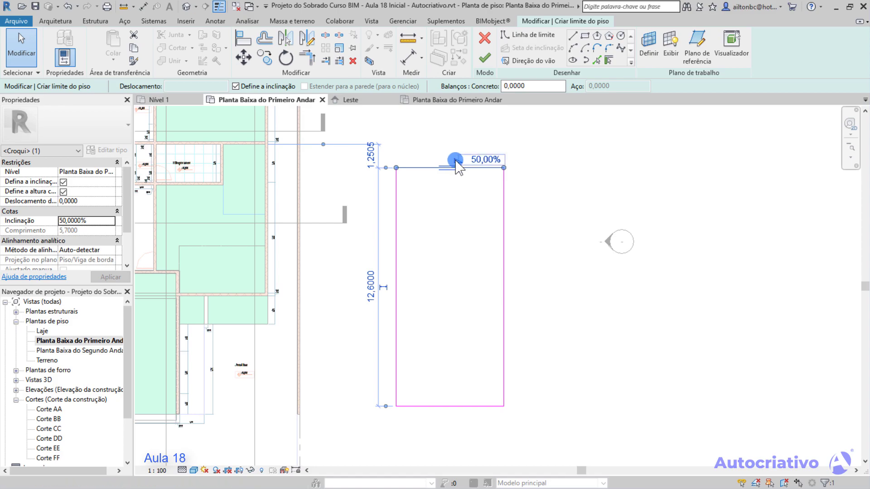
left_click(74, 221)
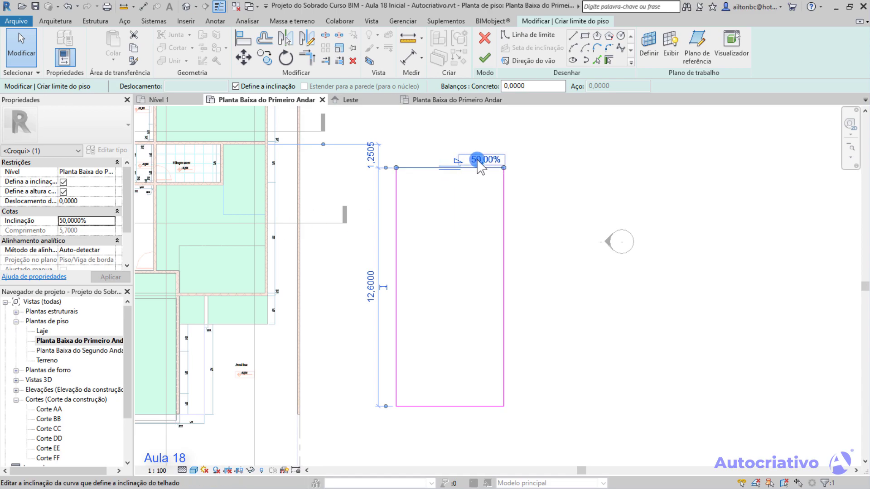
left_click(485, 59)
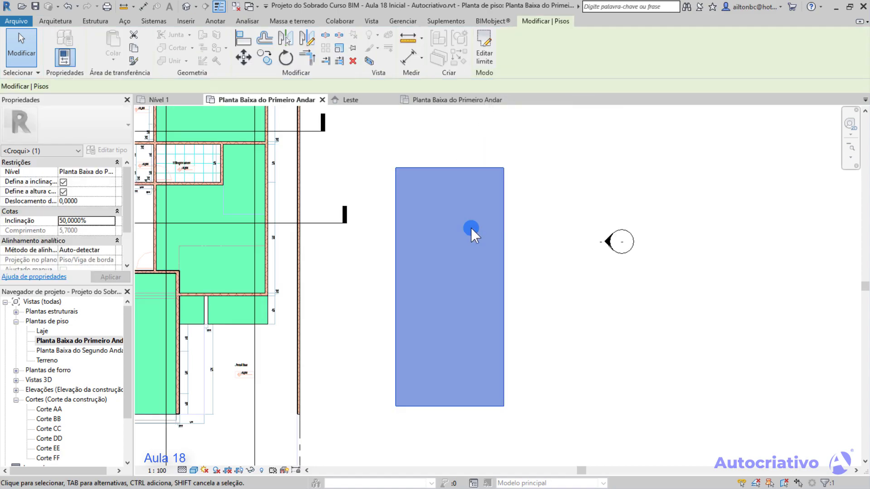
Open the Leste elevation from its plan marker and inspect the incline of the new floor
left_click(606, 244)
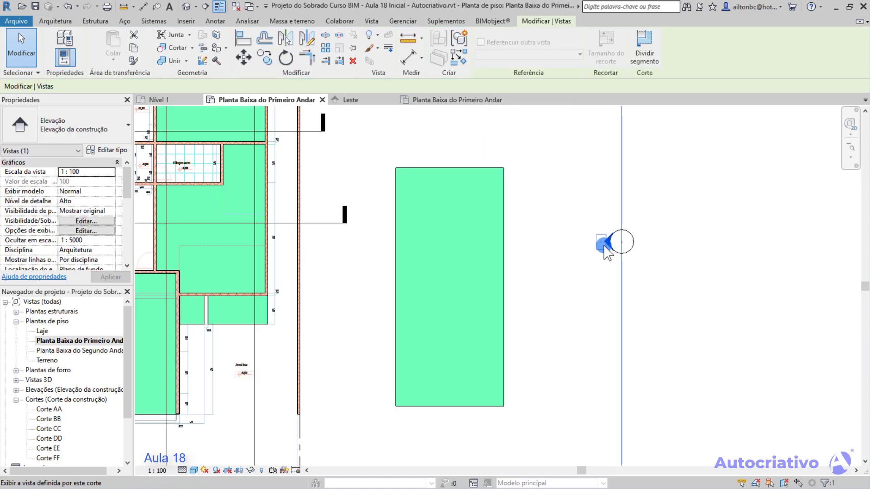
double_click(608, 241)
scroll(522, 357, "down", 5)
middle_click_drag(584, 353, 495, 225)
middle_click_drag(559, 259, 570, 257)
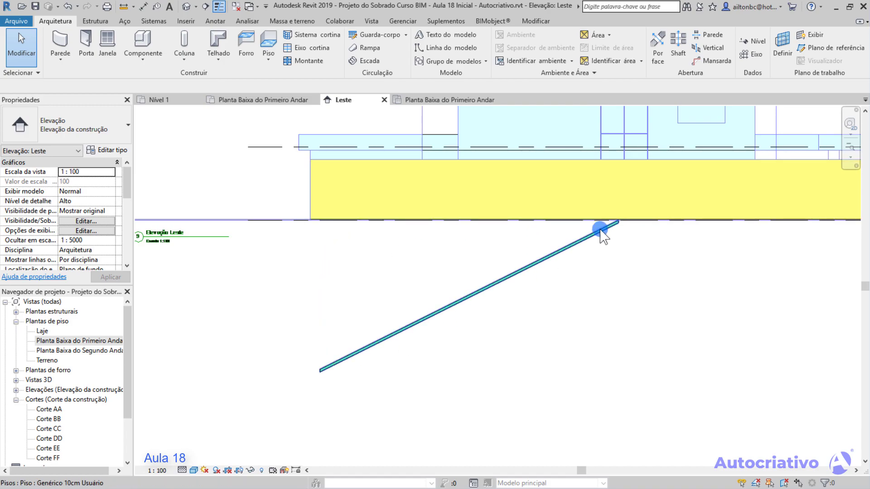
Draw a 1 m horizontal detail line from the sloped floor's top edge and check the vertical drop from its free end to the floor
left_click(215, 23)
left_click(295, 33)
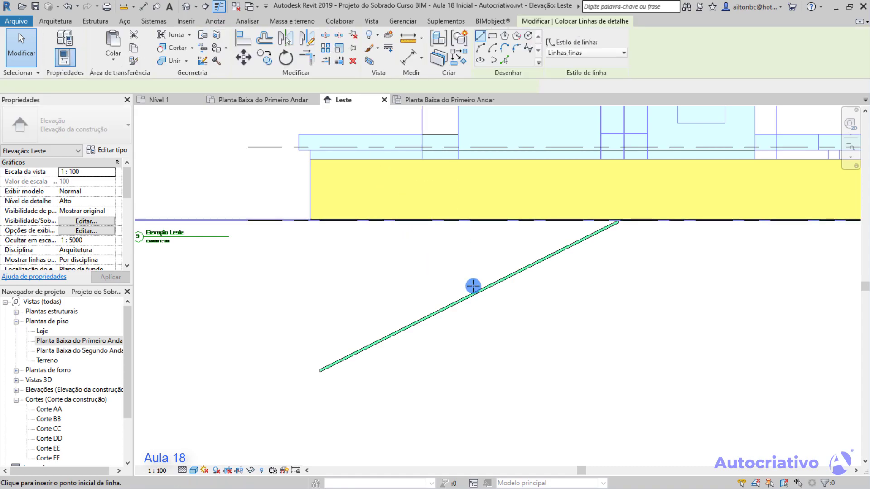
scroll(473, 286, "up", 4)
left_click(502, 281)
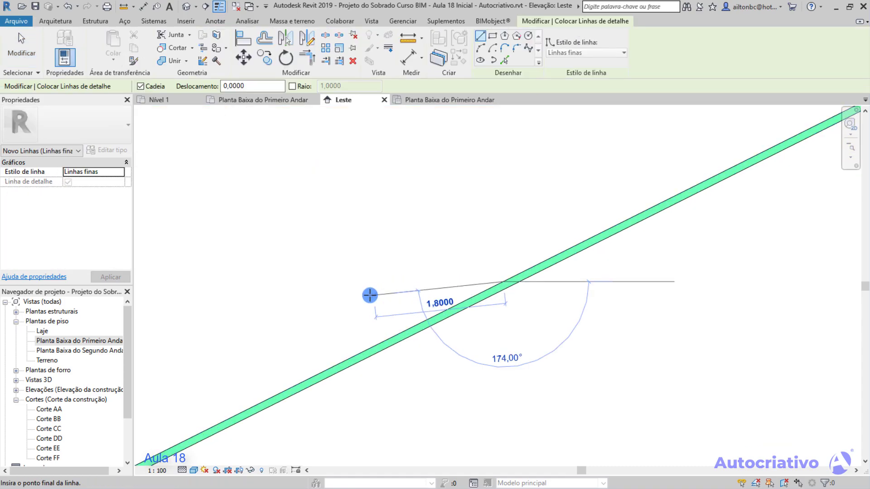
type("1")
key("Return")
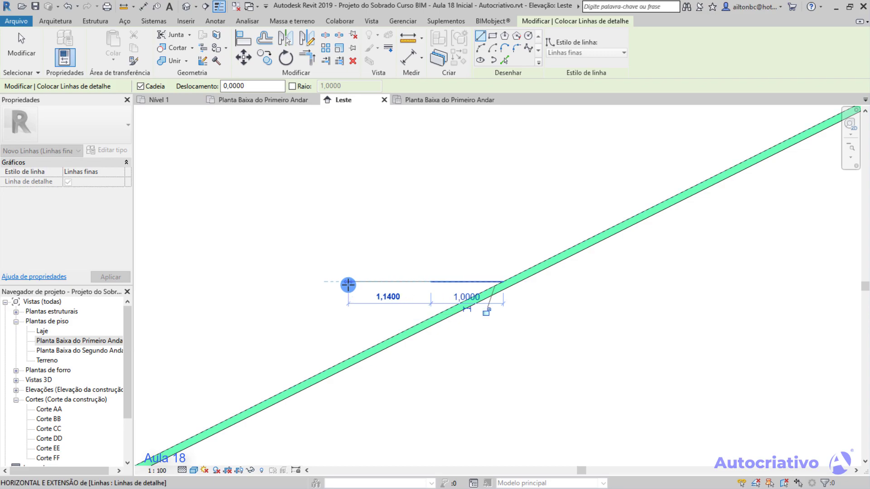
scroll(374, 277, "up", 1)
scroll(369, 259, "up", 3)
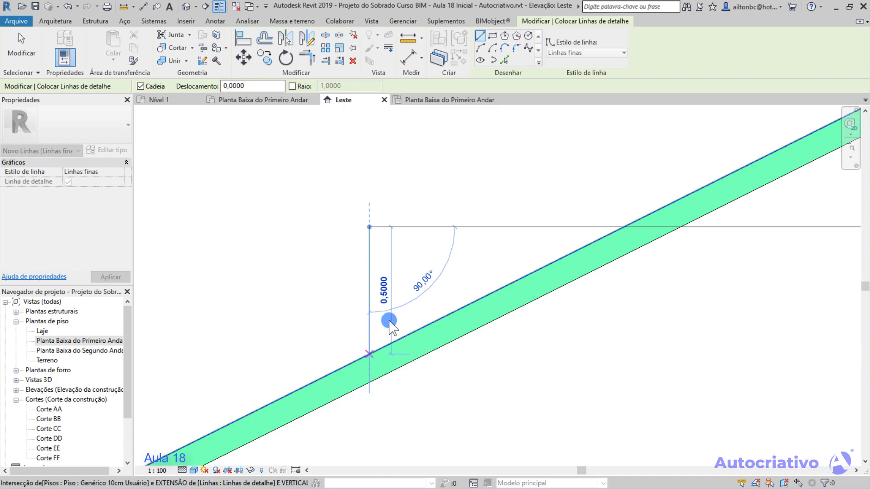
key("Escape")
key("Escape")
Delete the 1 m horizontal detail line beside the sloped floor
left_click(437, 243)
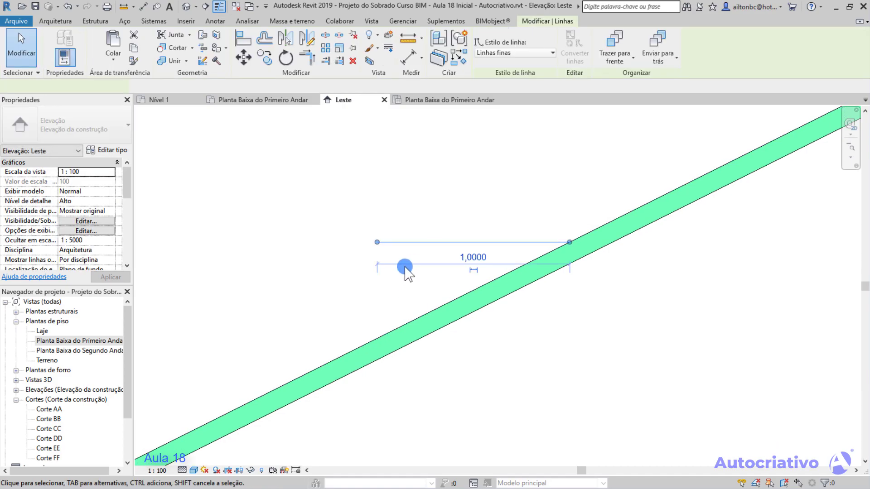
key("Delete")
scroll(394, 274, "down", 5)
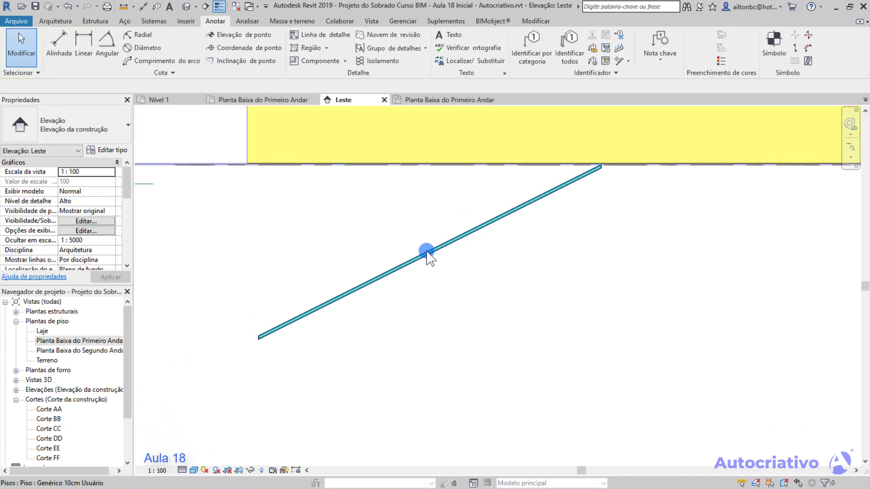
Delete the 50% sloped floor and return to the Planta Baixa do Primeiro Andar floor plan
left_click(426, 250)
key("Delete")
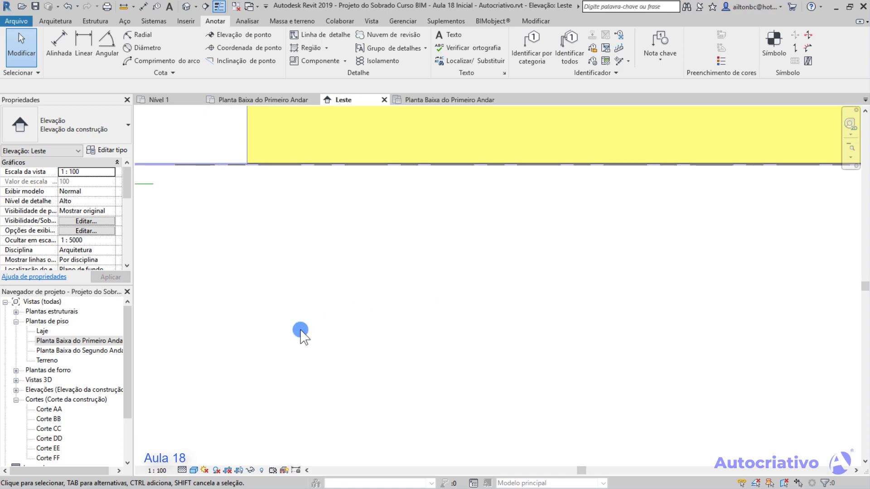
double_click(91, 342)
middle_click_drag(399, 229, 428, 257)
left_click(57, 21)
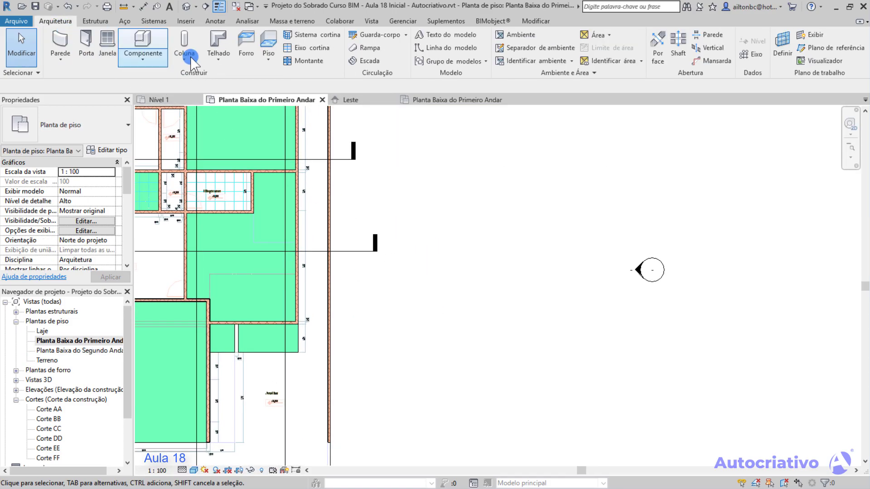
left_click(271, 40)
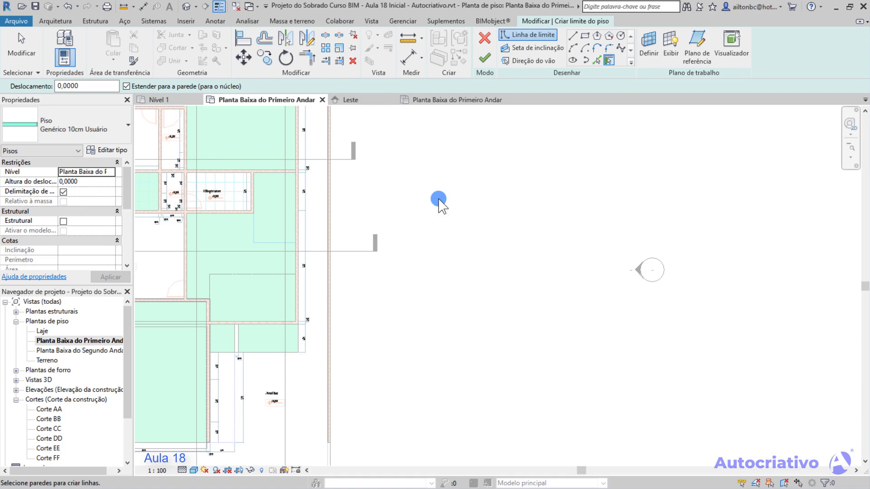
key("Escape")
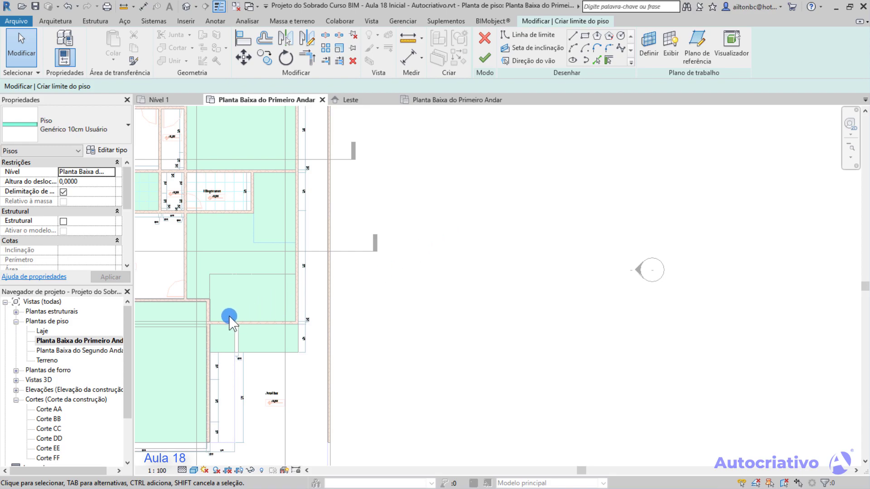
left_click(90, 340)
left_click(485, 40)
left_click(466, 235)
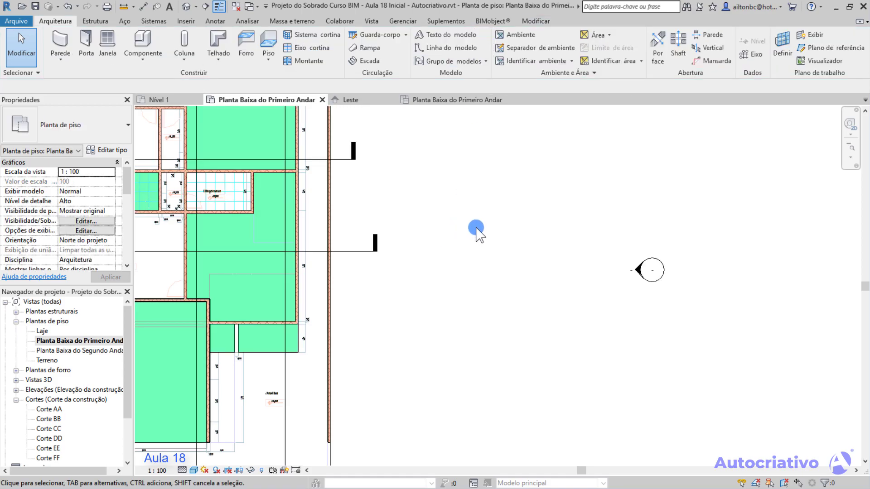
Open the default 3D view and examine the house's side walls, floor slabs and entrance floors up close
middle_click_drag(468, 229, 583, 272)
left_click(184, 7)
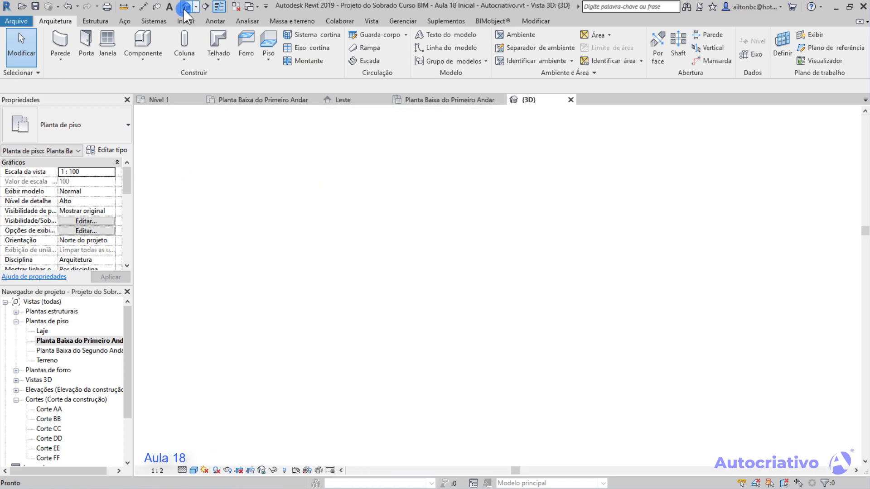
scroll(465, 313, "up", 3)
middle_click_drag(462, 298, 448, 308)
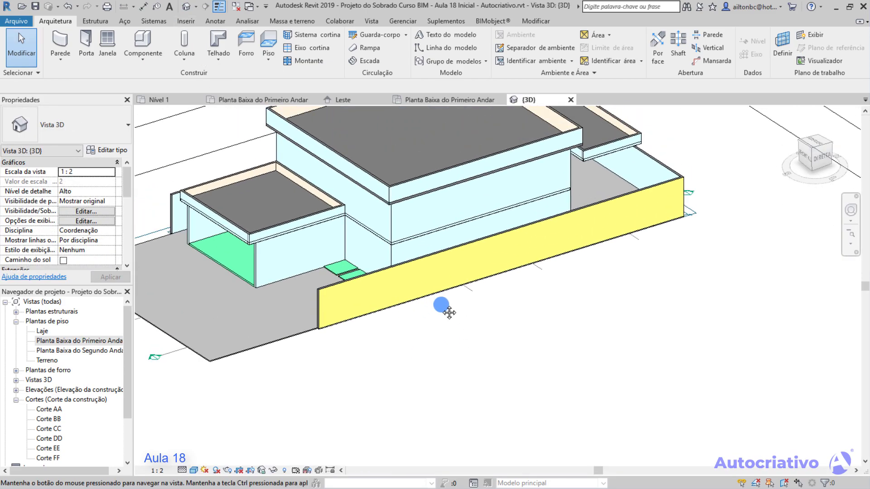
scroll(429, 274, "up", 3)
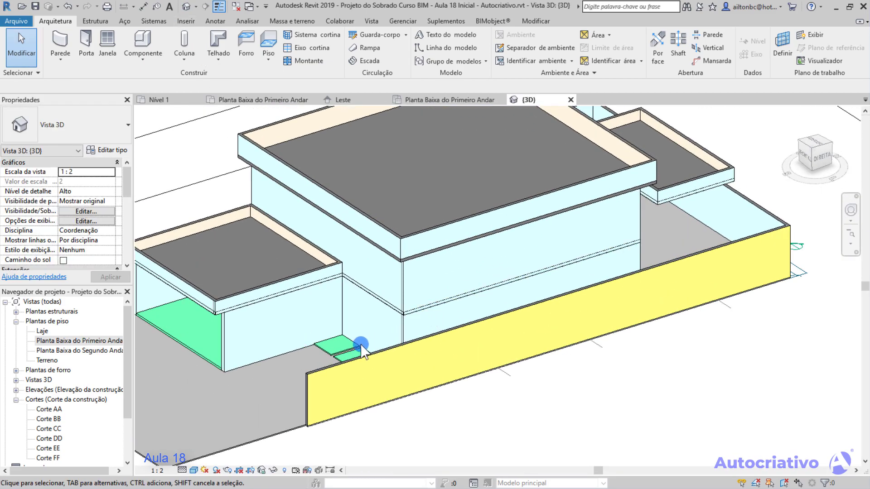
middle_click_drag(383, 353, 394, 354)
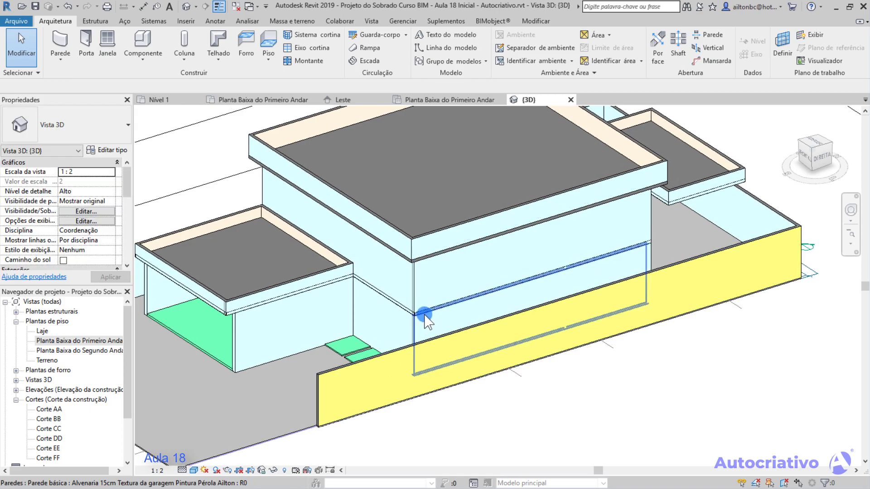
scroll(426, 313, "up", 4)
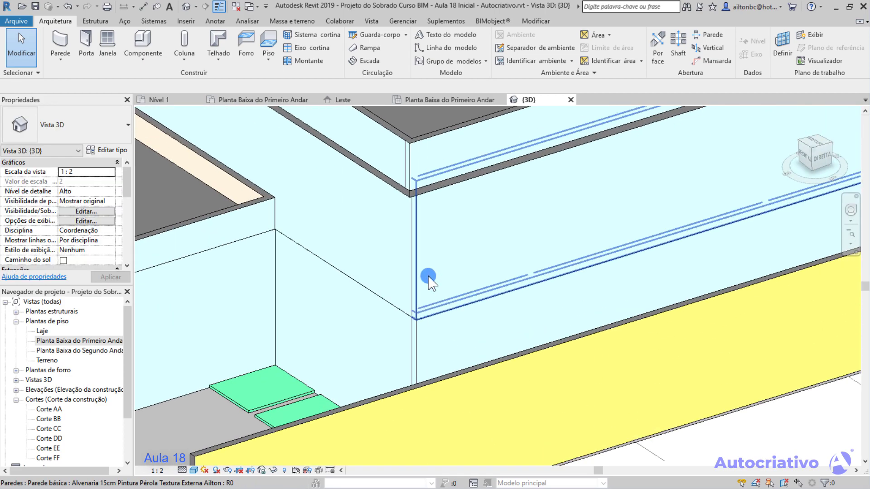
scroll(430, 198, "down", 2)
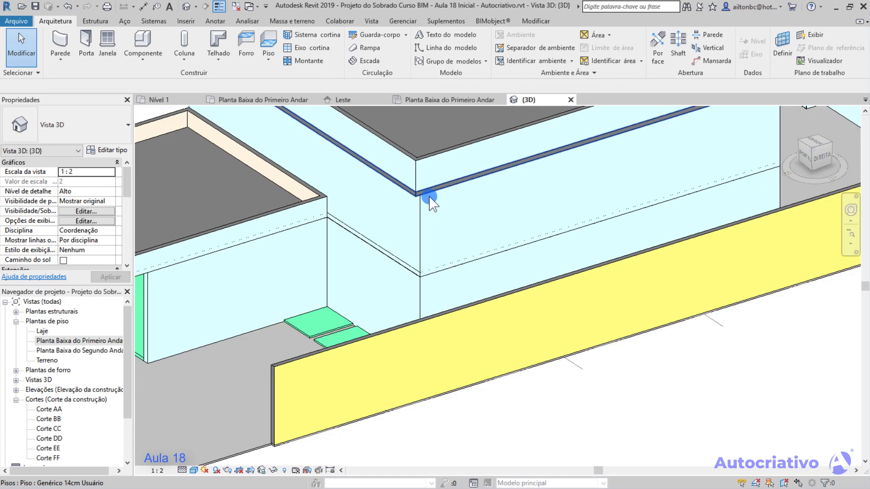
Return to the Planta Baixa do Primeiro Andar floor plan
scroll(499, 222, "down", 3)
scroll(511, 288, "up", 3)
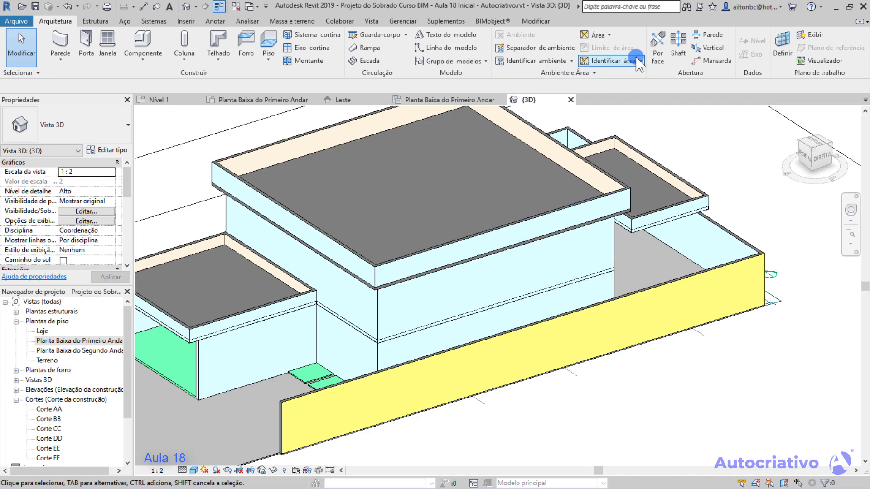
double_click(109, 341)
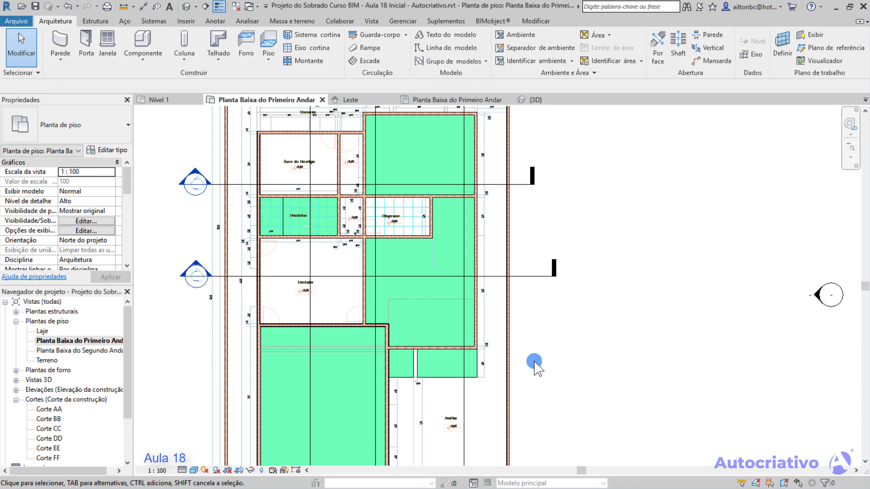
Create a shaft opening with a rectangular boundary about 1.16 by 0.40 m in the lower-left inner corner of the Banheiro
left_click(679, 54)
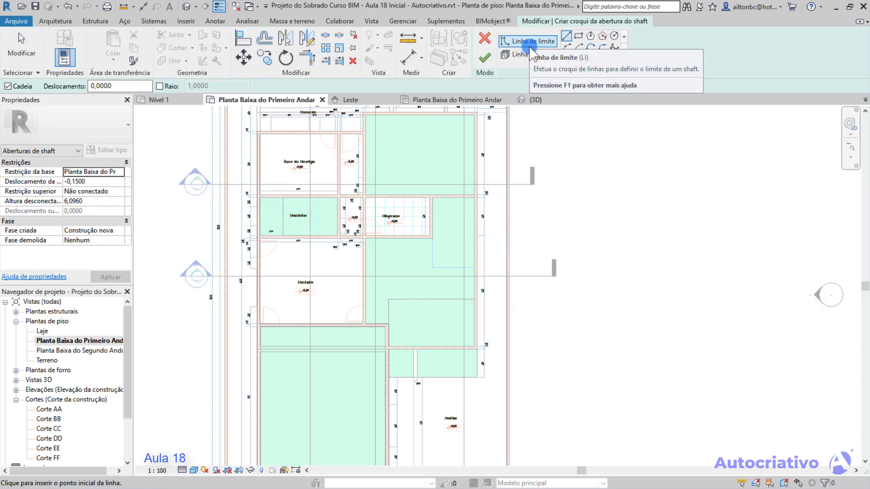
left_click(579, 36)
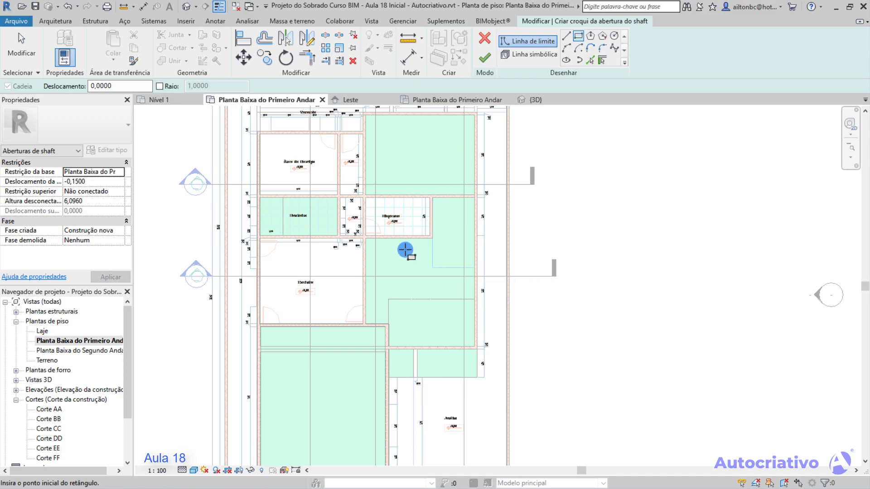
scroll(405, 250, "up", 3)
middle_click_drag(389, 249, 645, 267)
scroll(646, 267, "down", 1)
scroll(466, 232, "up", 4)
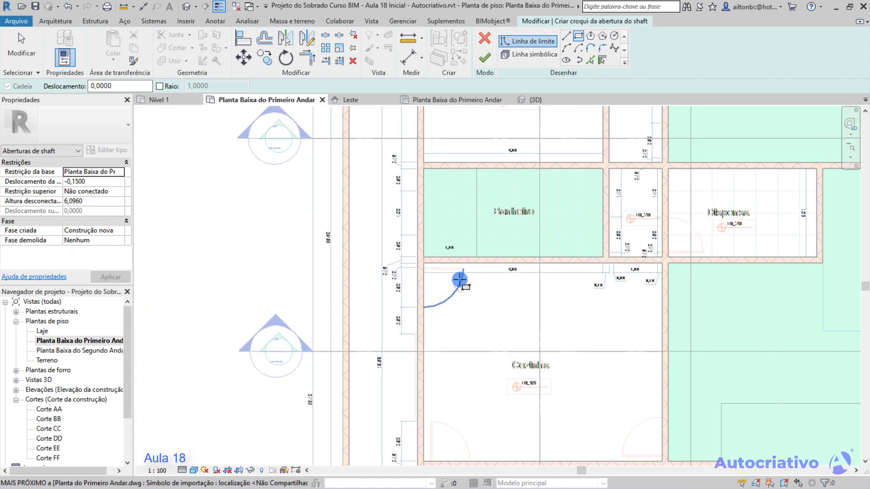
scroll(425, 257, "up", 4)
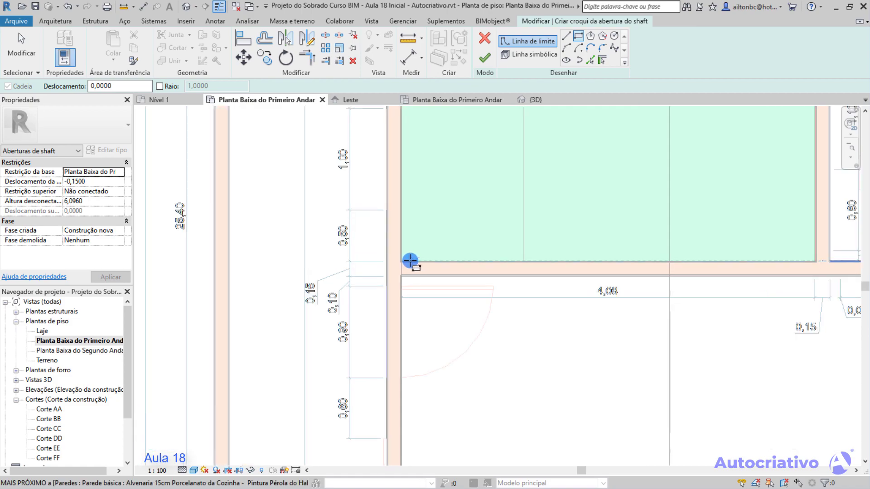
scroll(409, 251, "up", 4)
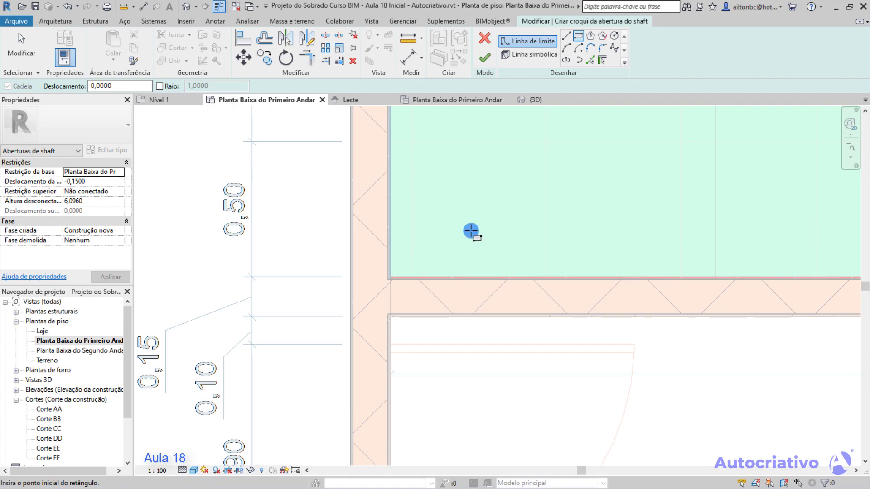
scroll(408, 263, "up", 2)
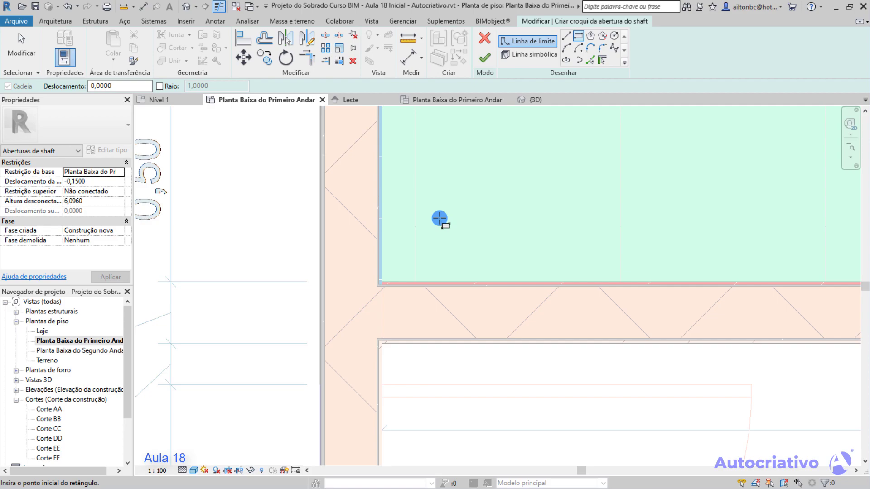
left_click(382, 282)
scroll(468, 232, "down", 4)
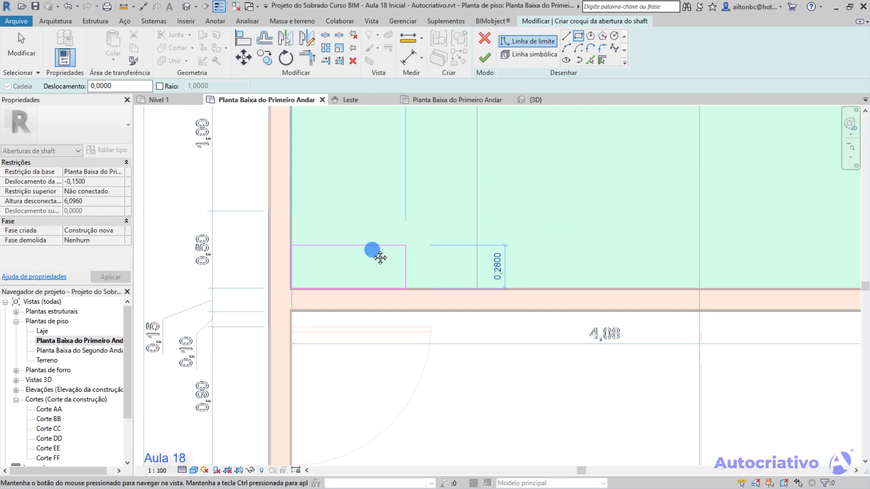
scroll(371, 244, "down", 2)
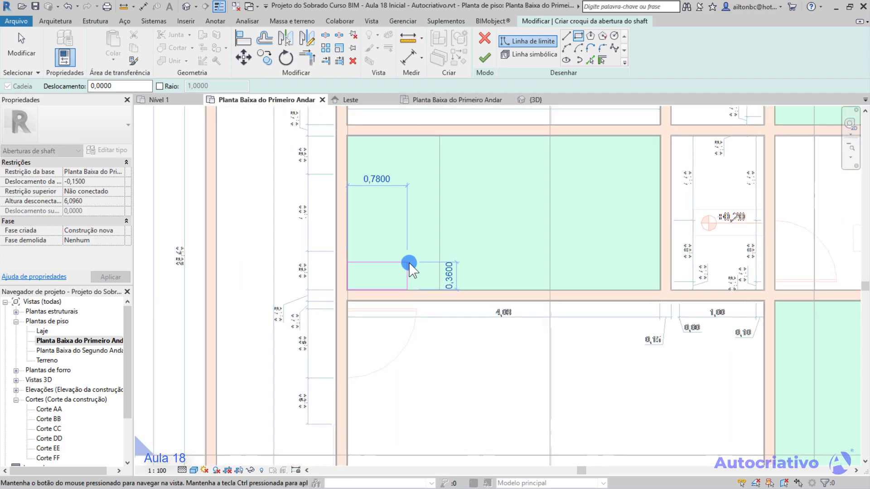
scroll(431, 262, "up", 4)
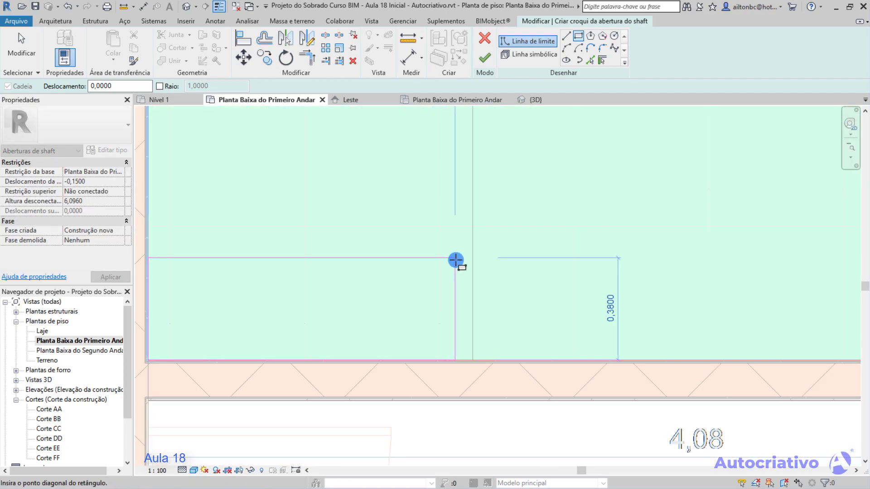
left_click(457, 255)
scroll(435, 268, "up", 3)
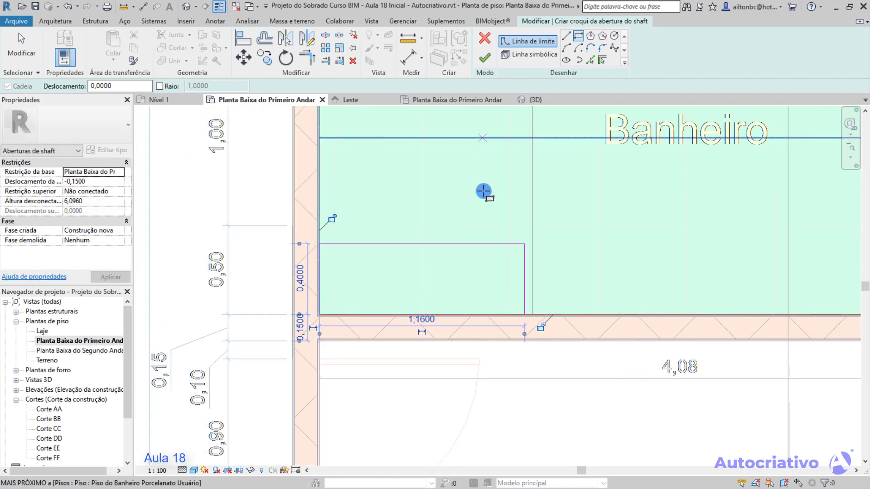
left_click(485, 58)
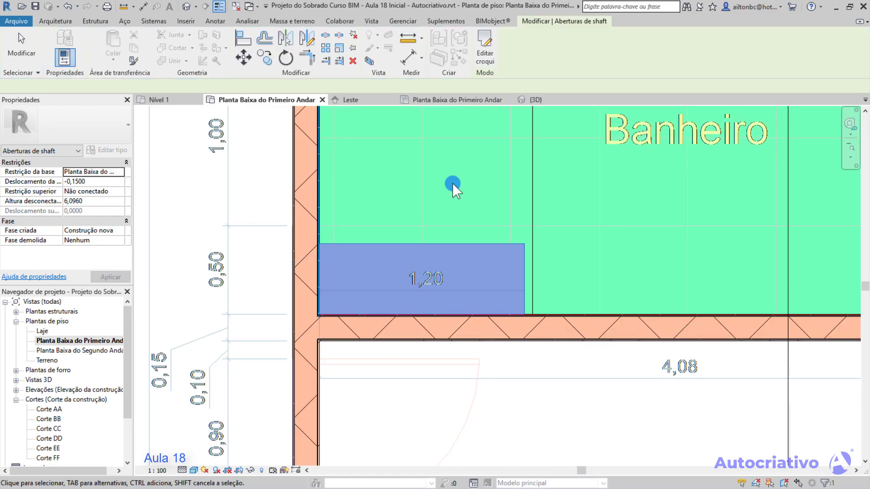
left_click(279, 265)
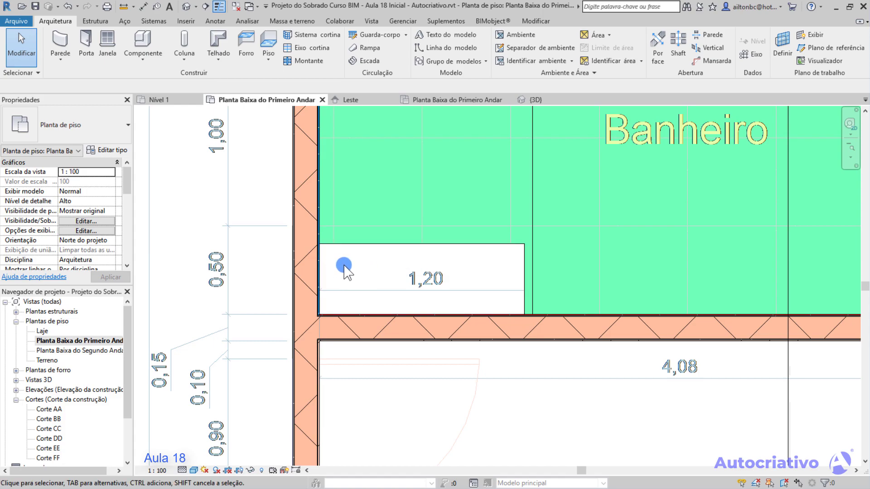
Switch to the 3D view and examine the shaft opening through the main roof slab from several angles
scroll(270, 244, "down", 2)
middle_click_drag(250, 261, 338, 252)
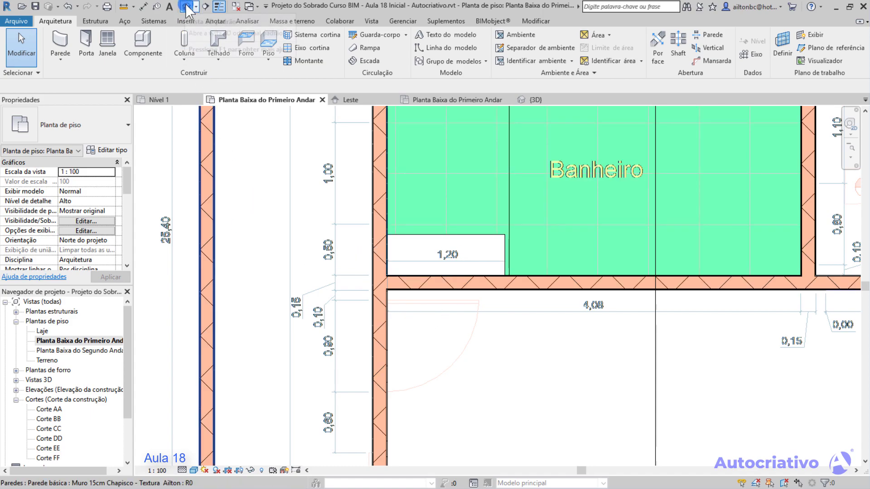
left_click(533, 101)
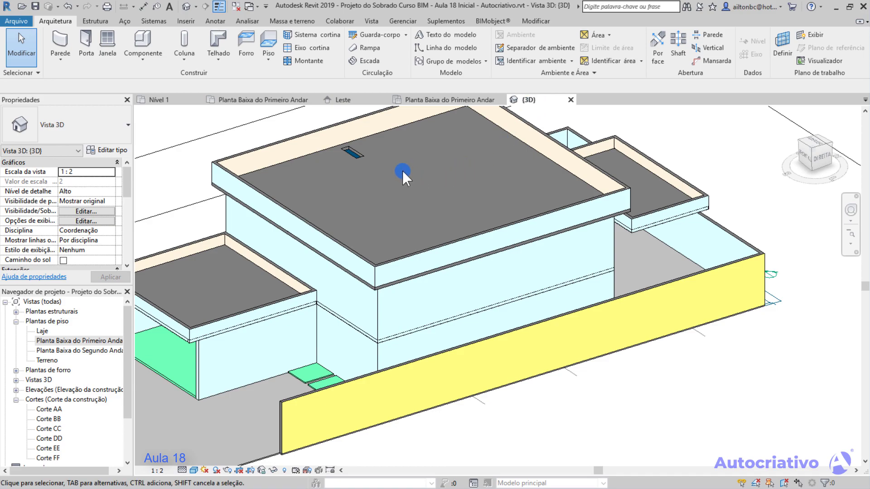
middle_click_drag(402, 170, 487, 253)
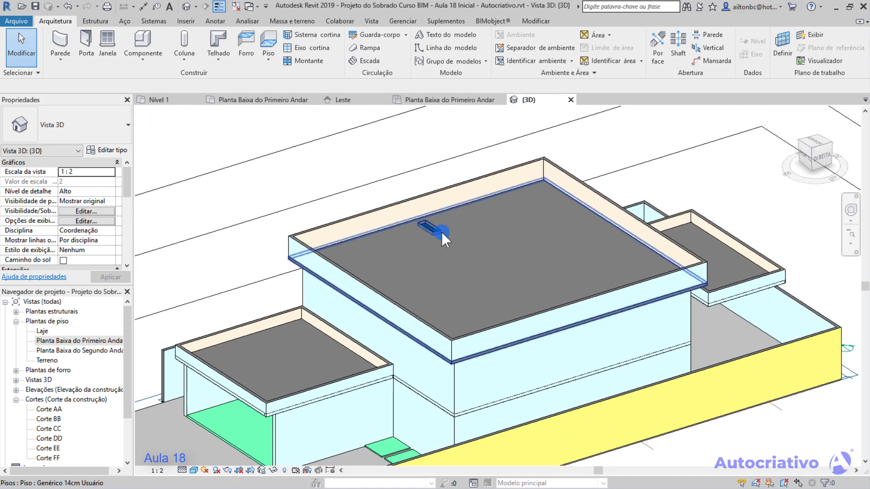
scroll(440, 232, "up", 6)
middle_click_drag(452, 205, 419, 374, "shift")
middle_click_drag(427, 191, 453, 205, "shift")
scroll(457, 202, "down", 6)
middle_click_drag(485, 163, 515, 152, "shift")
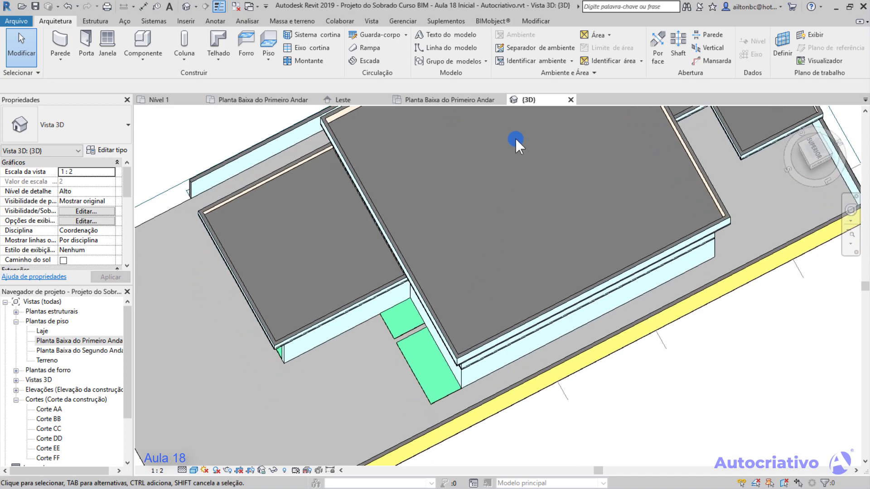
scroll(505, 246, "up", 6)
middle_click_drag(463, 224, 463, 272, "shift")
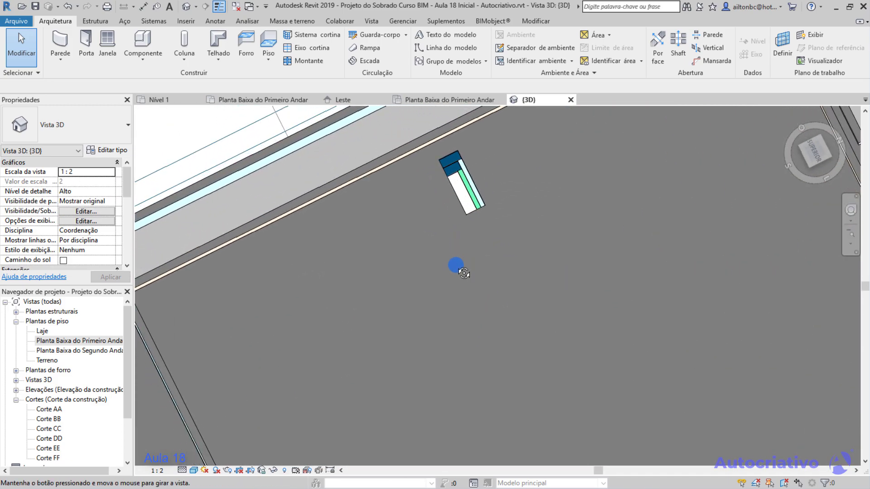
middle_click_drag(480, 229, 483, 225, "shift")
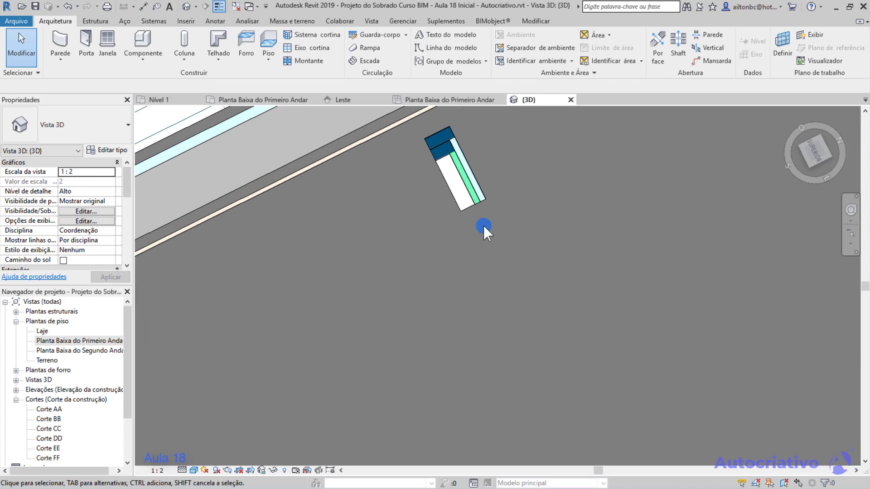
Select the shaft opening and stretch its top above the roof slab to an unconnected height of about 8.48 m
left_click(469, 167)
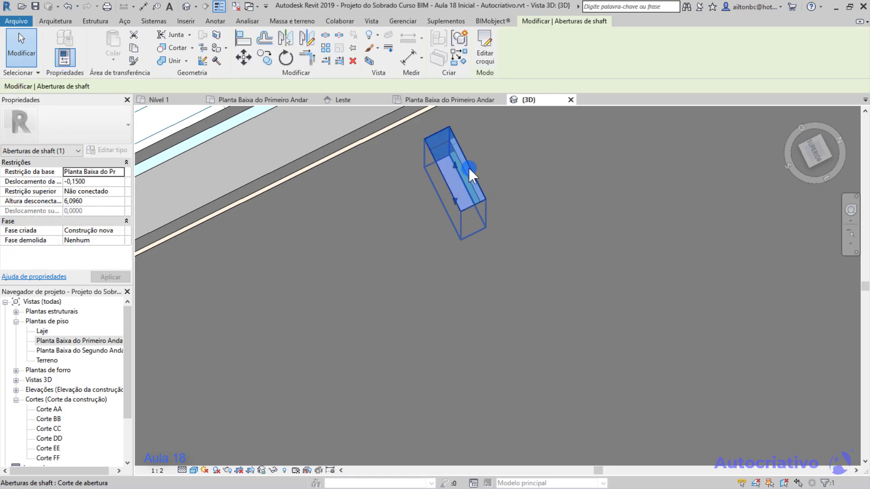
mouse_move(511, 221)
middle_mouse_down("shift")
mouse_move(520, 181)
mouse_move(507, 234)
middle_mouse_up("shift")
left_click_drag(450, 190, 451, 192)
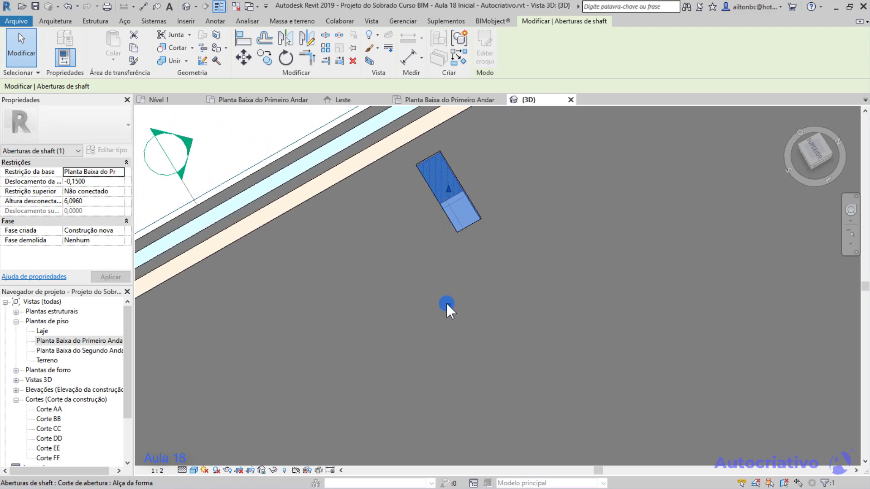
middle_click_drag(521, 216, 504, 275)
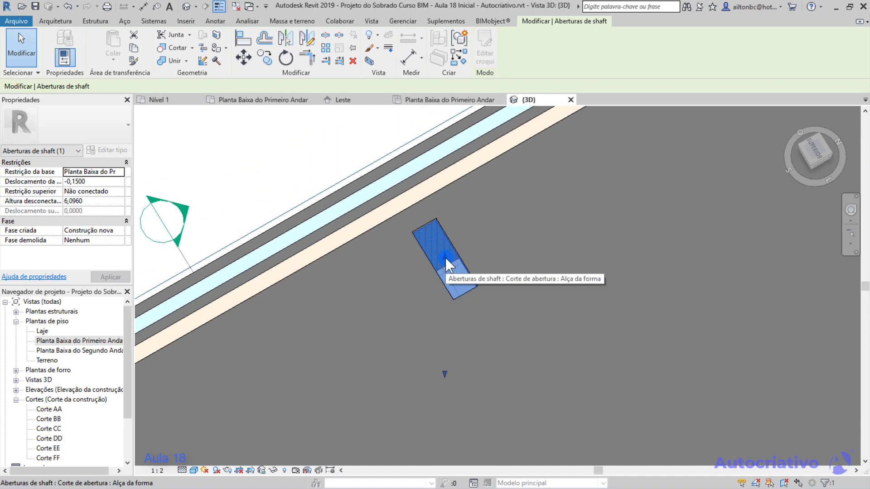
left_click_drag(445, 257, 446, 250)
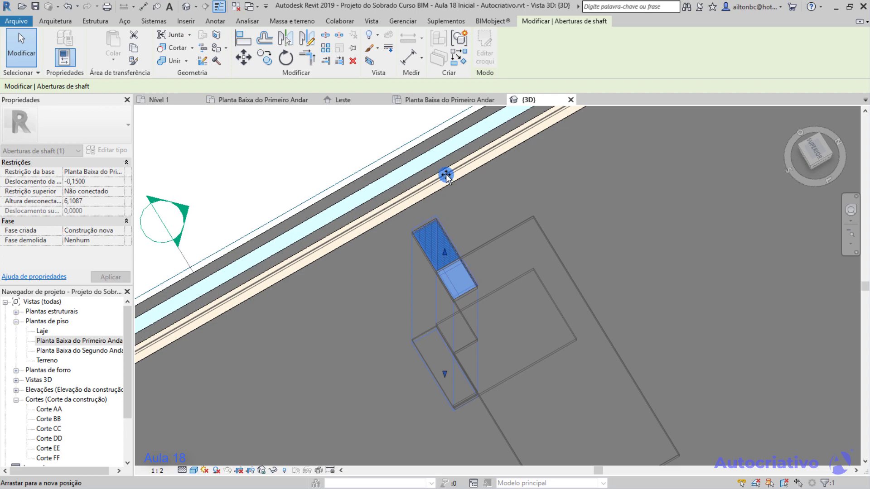
left_click_drag(441, 150, 441, 152)
scroll(472, 234, "up", 1)
middle_click_drag(472, 234, 475, 196)
scroll(474, 199, "down", 1)
mouse_move(496, 264)
middle_mouse_down("shift")
mouse_move(501, 167)
mouse_move(502, 311)
mouse_move(491, 258)
middle_mouse_up("shift")
scroll(506, 308, "down", 2)
scroll(513, 298, "up", 1)
left_click_drag(454, 227, 458, 167)
left_click_drag(458, 110, 460, 113)
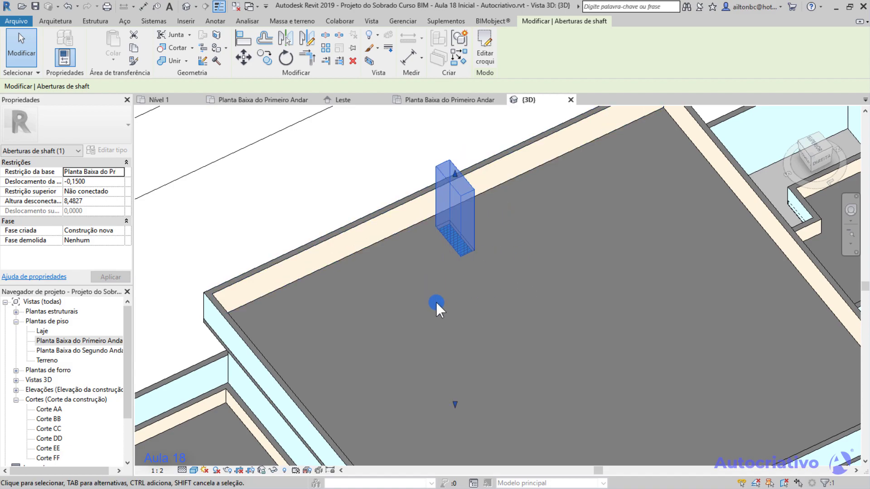
Lower the top of the shaft opening below the roof slab to an unconnected height of 5.74 m
scroll(473, 249, "up", 3)
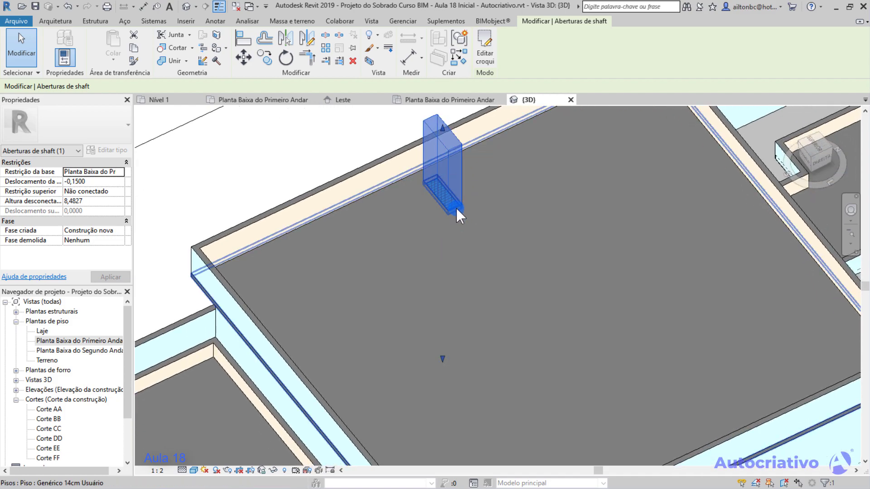
scroll(456, 208, "up", 2)
middle_click_drag(546, 228, 553, 233, "shift")
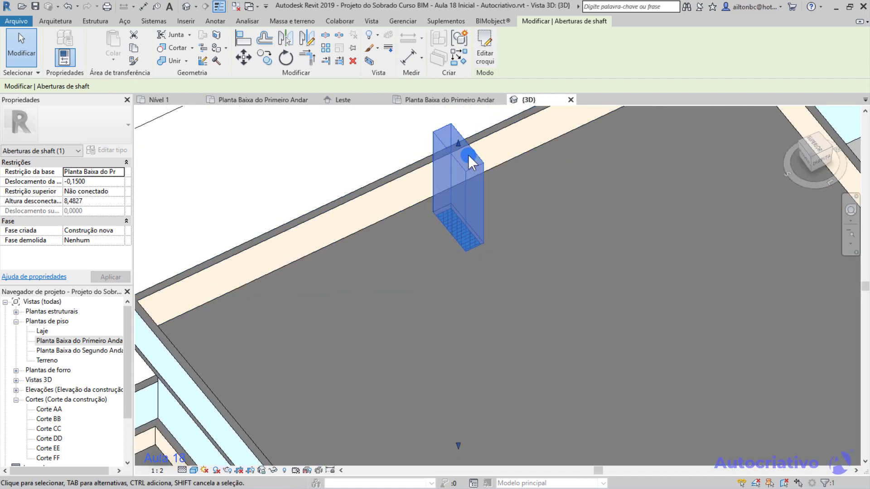
left_click_drag(457, 144, 461, 210)
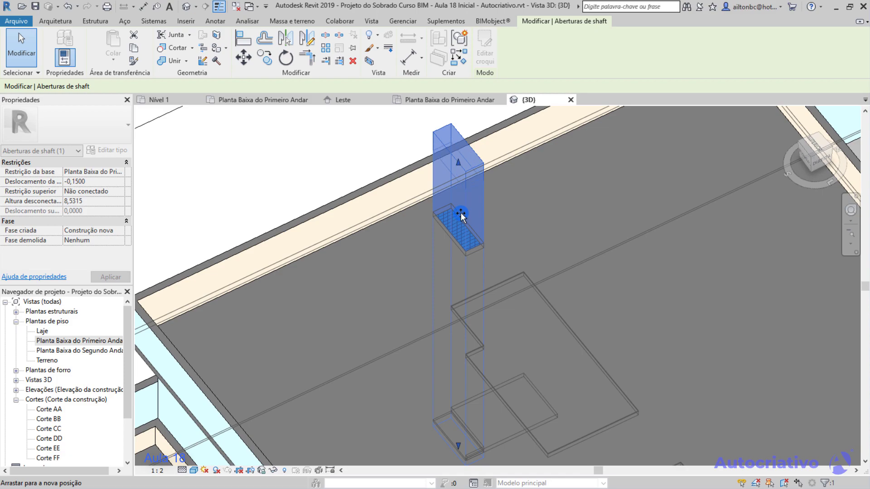
left_click_drag(472, 368, 473, 370)
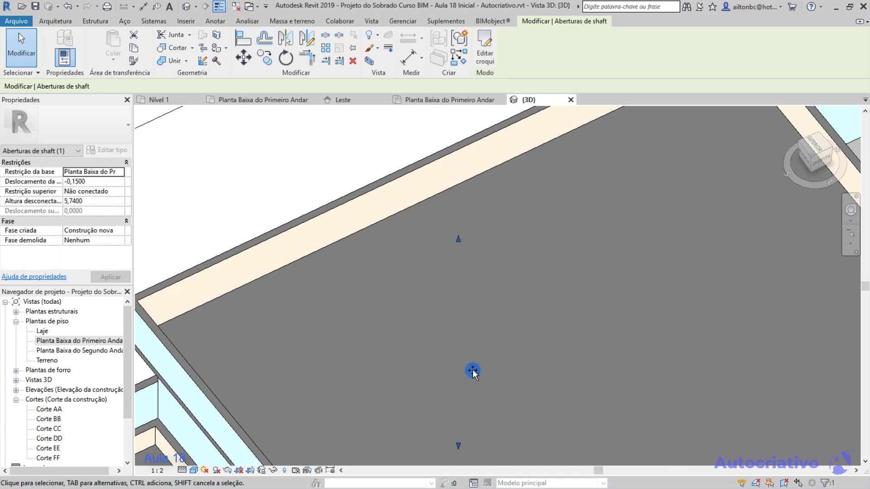
left_click(387, 175)
scroll(459, 236, "down", 2)
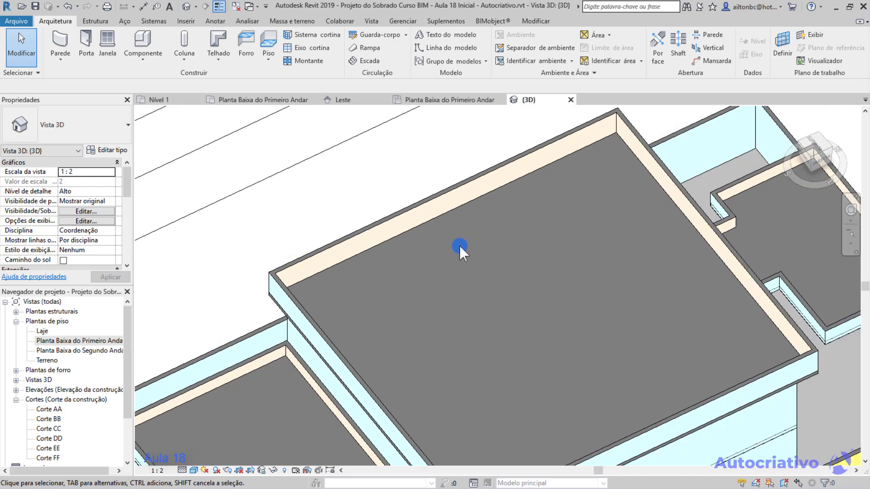
Select the shaft from beneath the house and stretch its top above the roof slab to an unconnected height of about 8.22 m
scroll(460, 243, "down", 3)
middle_click_drag(453, 252, 485, 117, "shift")
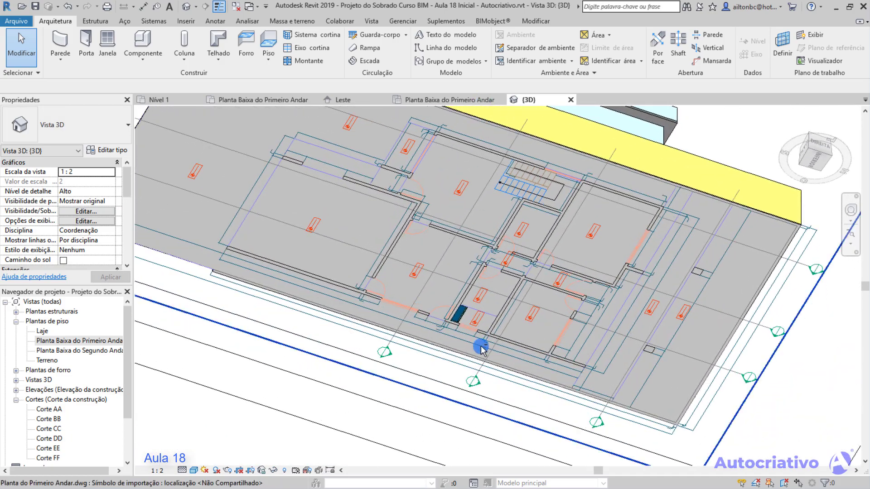
scroll(458, 313, "up", 8)
mouse_move(467, 290)
middle_mouse_down("shift")
mouse_move(476, 276)
mouse_move(462, 222)
mouse_move(466, 369)
mouse_move(458, 290)
middle_mouse_up("shift")
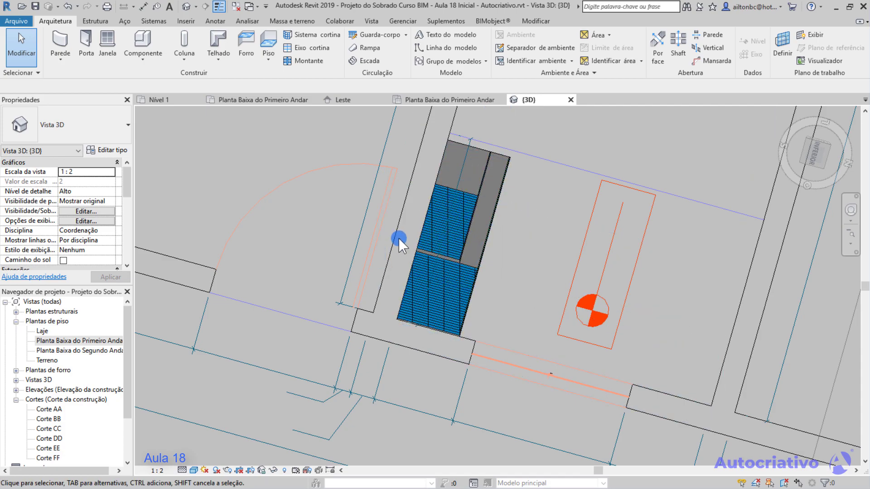
left_click(443, 162)
middle_click_drag(459, 241, 535, 341, "shift")
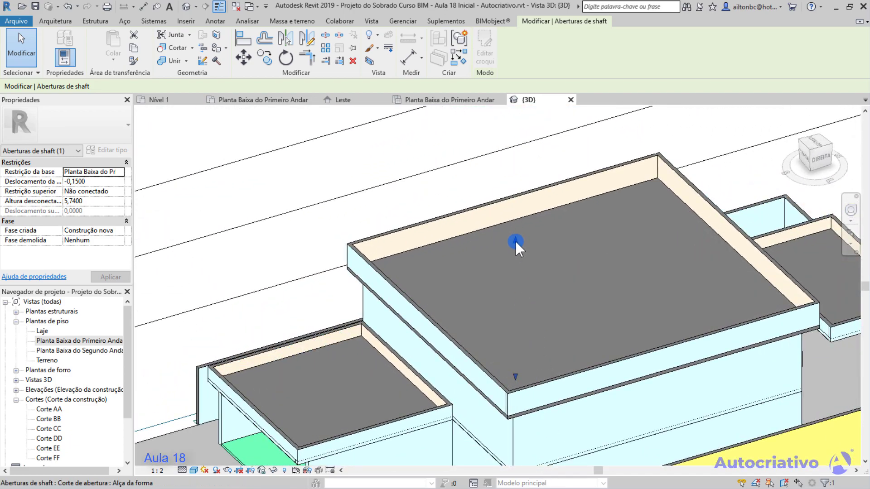
left_click_drag(516, 240, 504, 171)
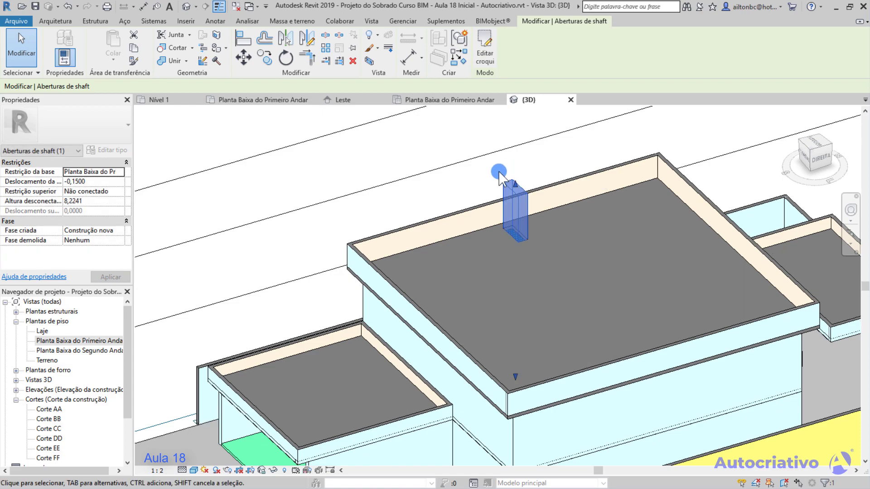
left_click(476, 178)
scroll(530, 234, "up", 5)
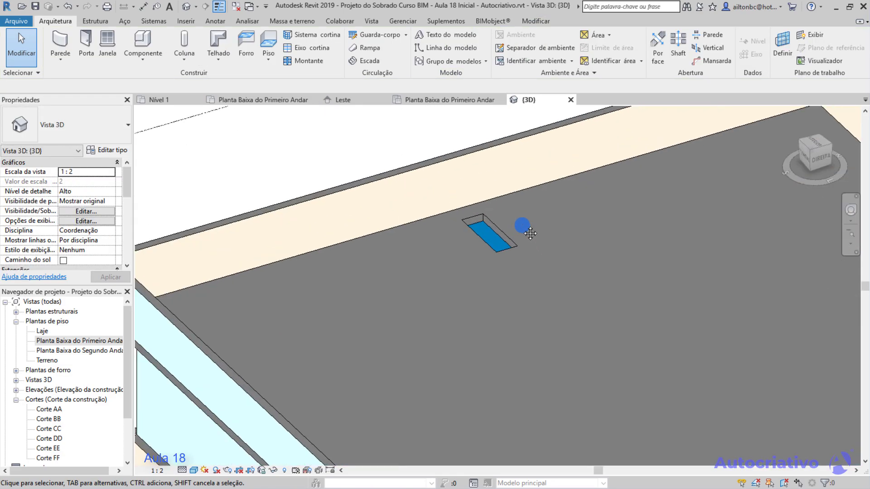
Edit the shaft opening's sketch, moving one long edge outward about 0.88 m to widen the rectangle, and finish the sketch
middle_click_drag(488, 188, 480, 267, "shift")
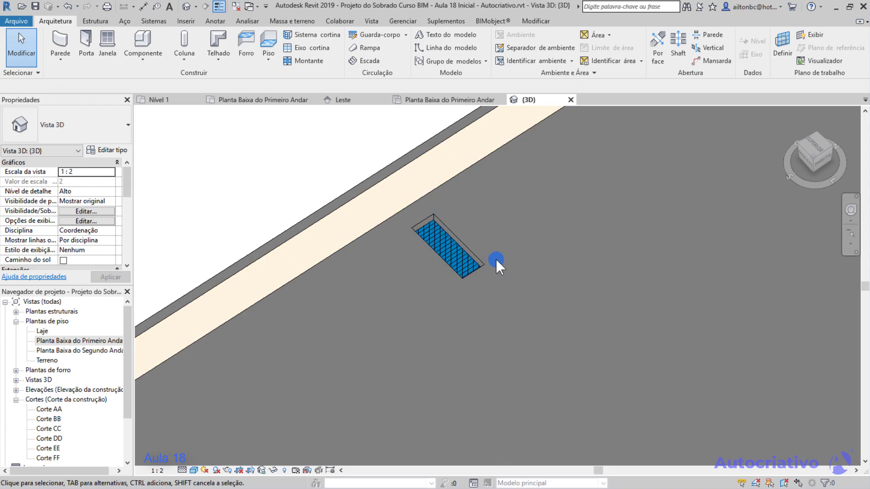
left_click(468, 265)
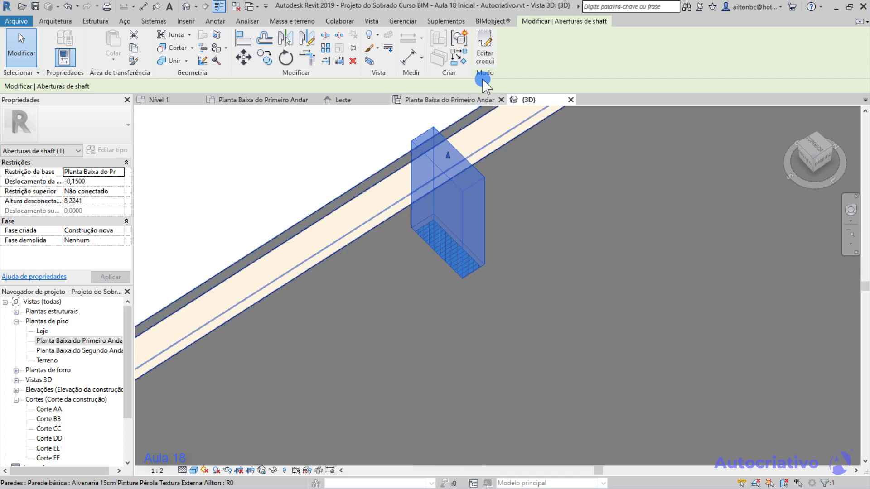
left_click(484, 59)
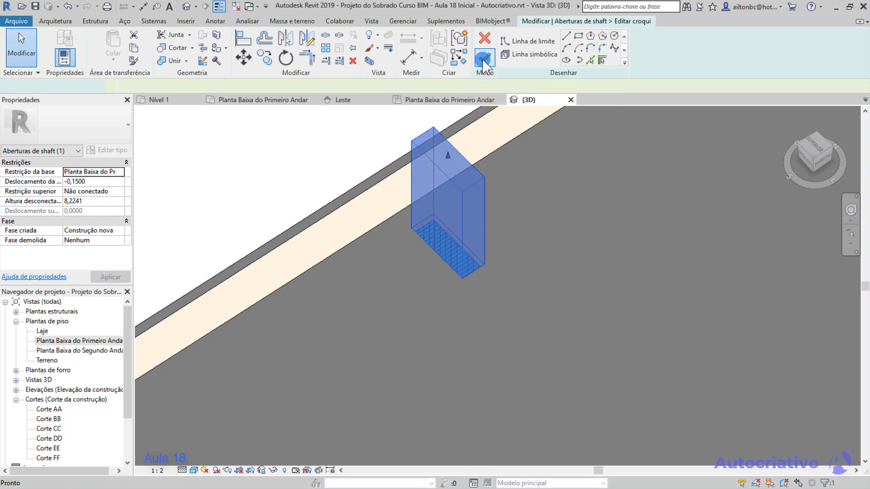
mouse_move(485, 270)
middle_mouse_down()
mouse_move(471, 291)
mouse_move(472, 268)
mouse_move(400, 154)
mouse_move(429, 128)
middle_mouse_up()
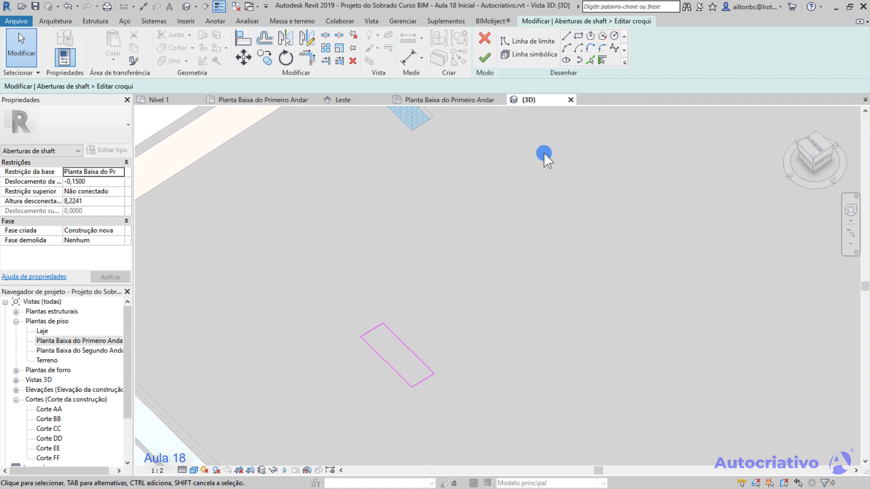
left_click(409, 347)
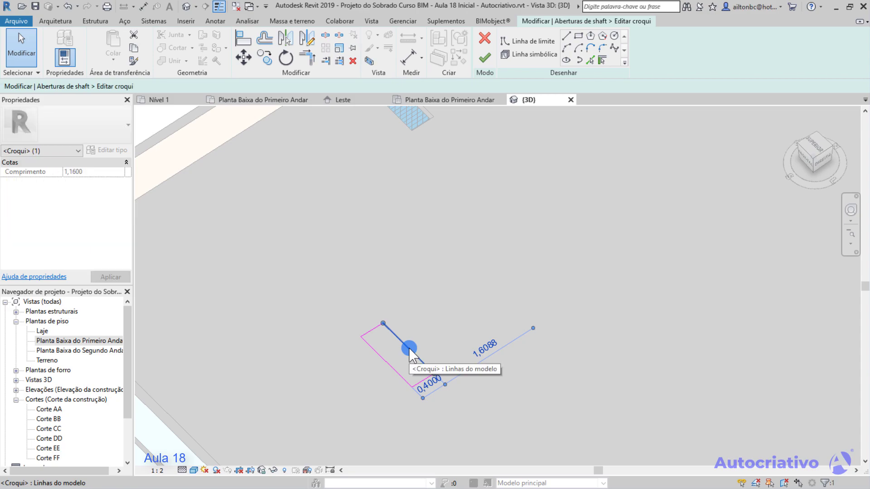
left_click(244, 58)
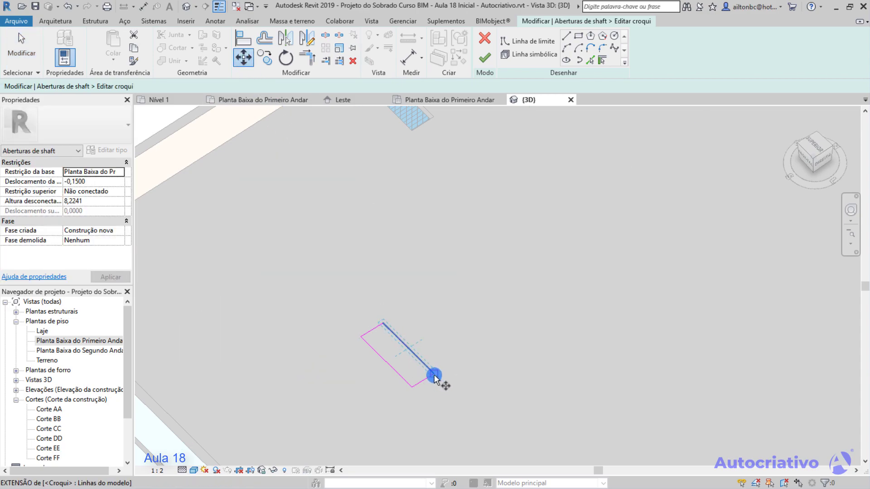
left_click(435, 375)
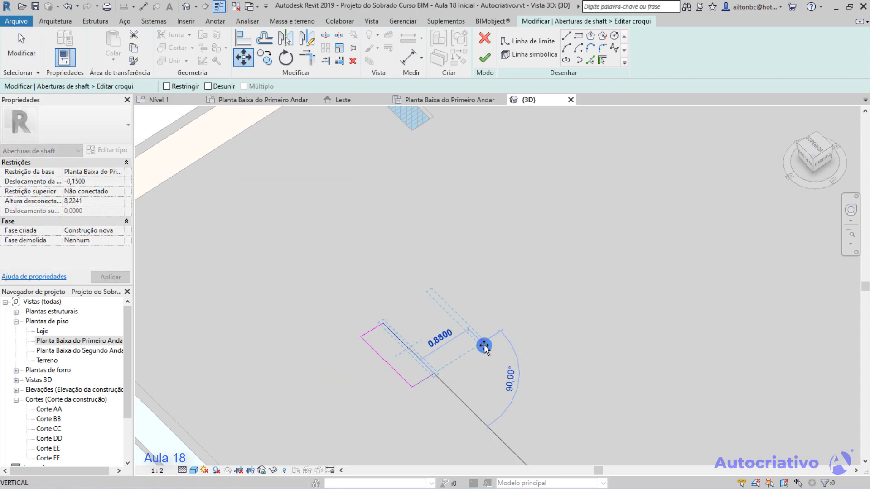
left_click(484, 346)
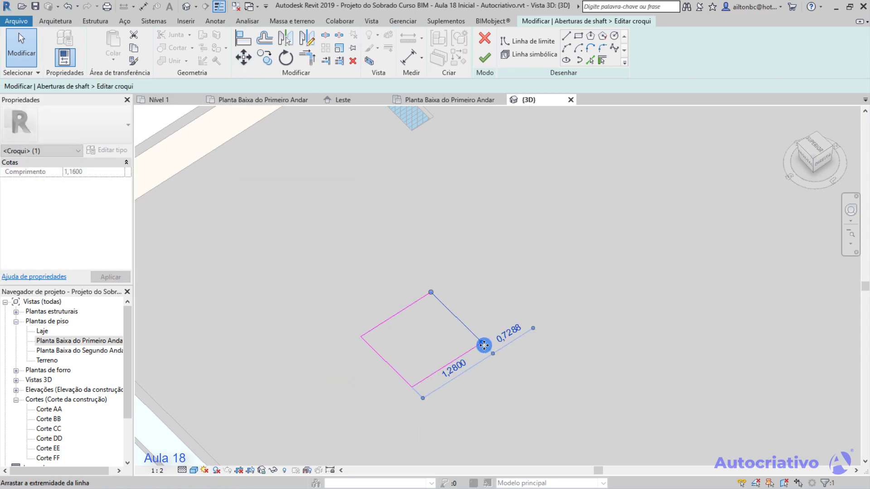
left_click(493, 63)
scroll(487, 224, "down", 3)
middle_click_drag(485, 187, 482, 303)
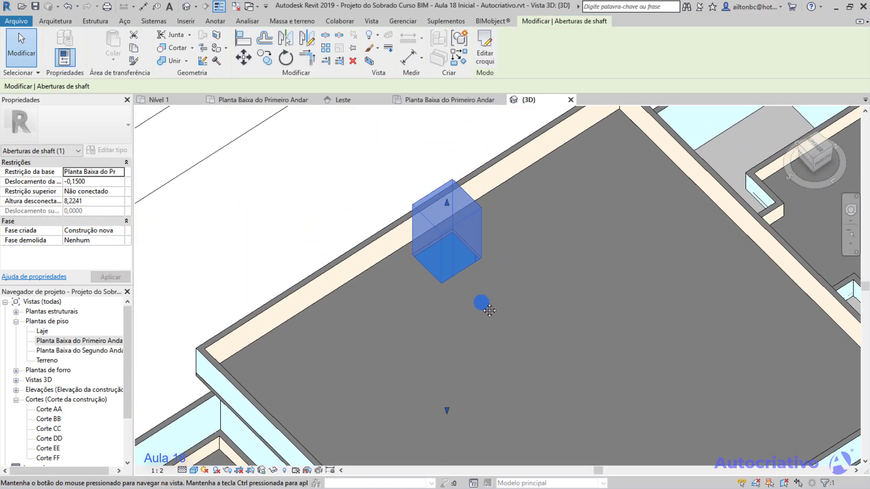
Select the shaft opening that cuts the main roof slab and delete it
key("Escape")
scroll(450, 259, "up", 5)
middle_click_drag(493, 232, 453, 268, "shift")
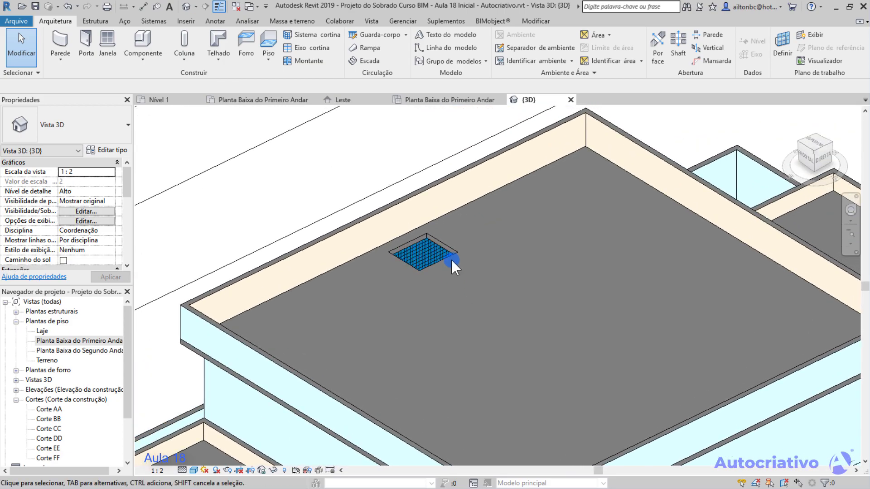
left_click(419, 239)
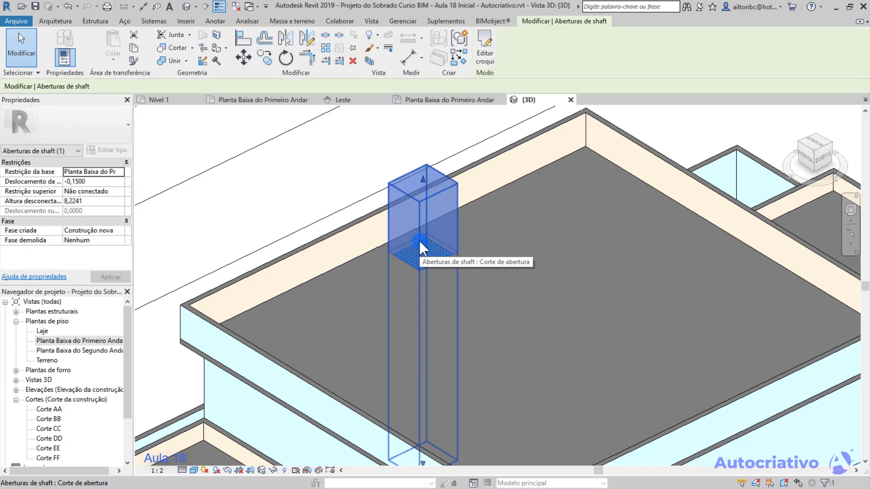
key("Delete")
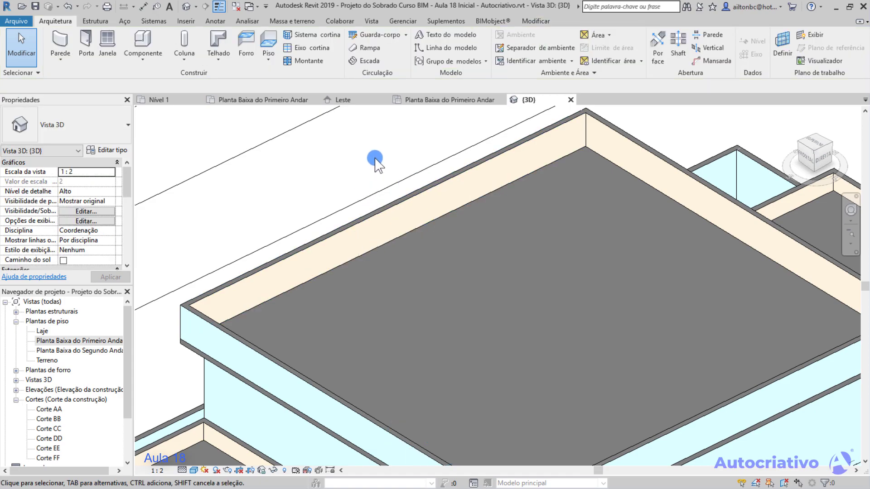
Open the floor plan view Planta Baixa do Primeiro Andar and frame the Sala area
left_click(93, 342)
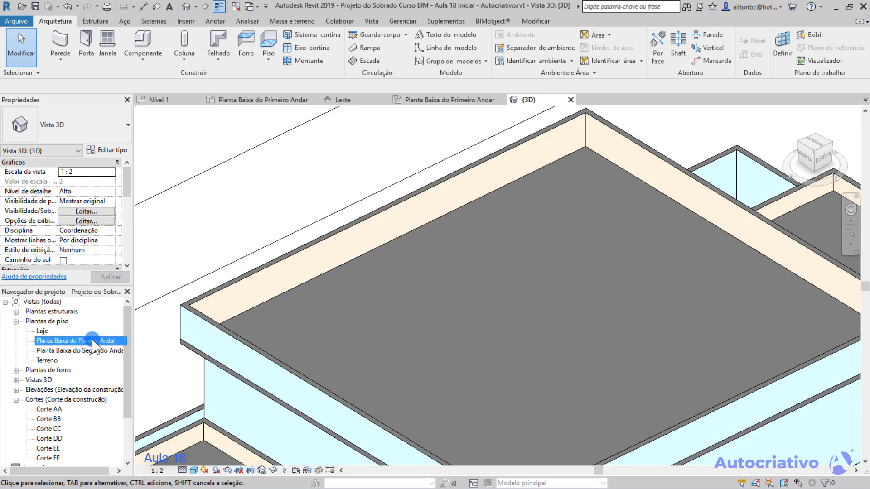
double_click(93, 341)
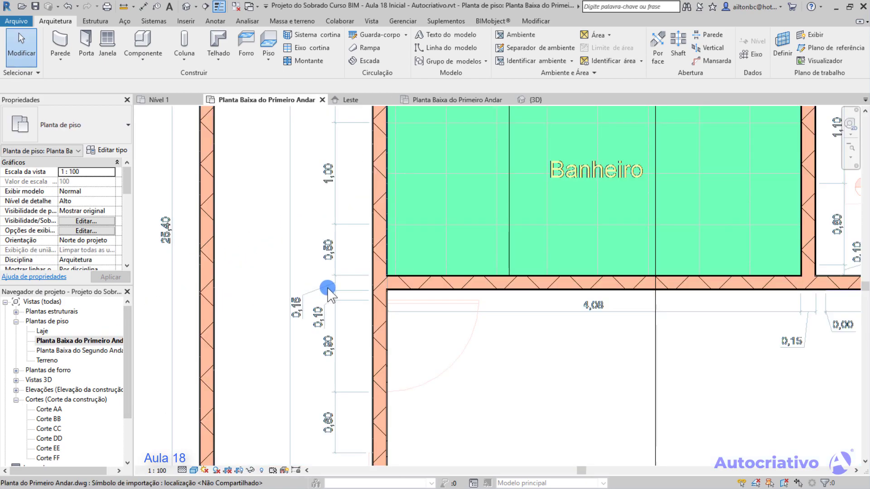
scroll(403, 268, "down", 5)
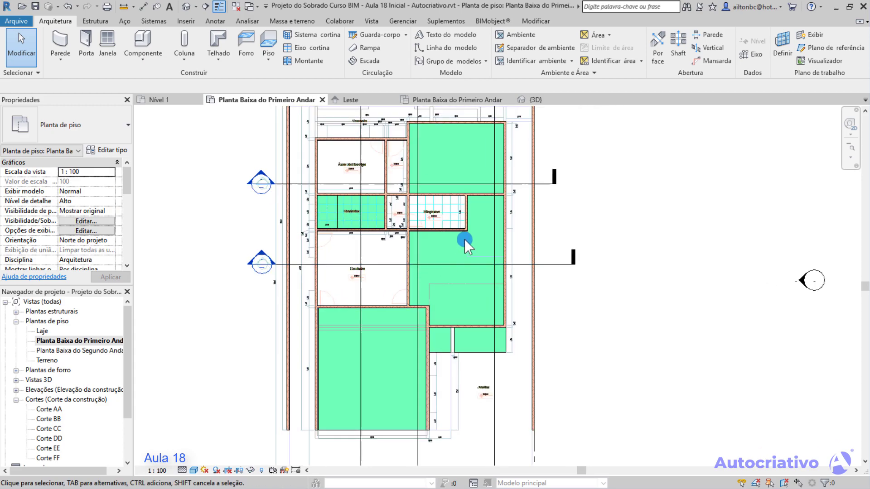
scroll(462, 239, "up", 2)
scroll(445, 241, "up", 1)
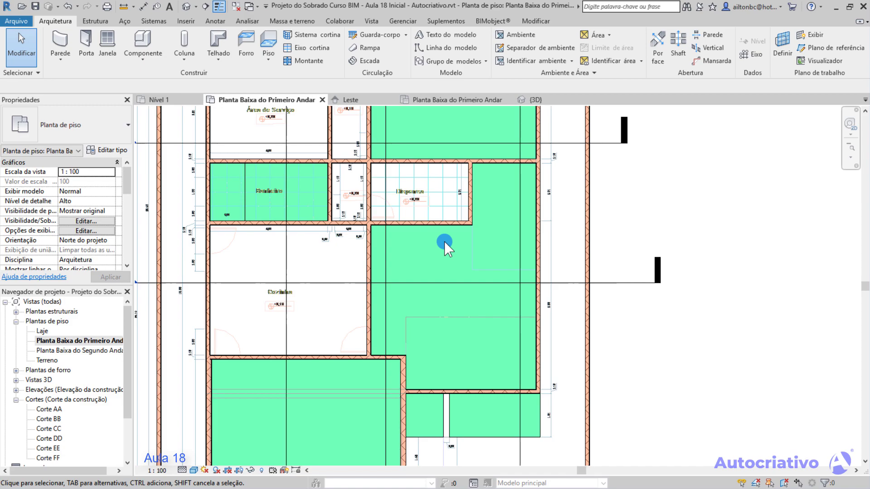
middle_click_drag(450, 186, 458, 248)
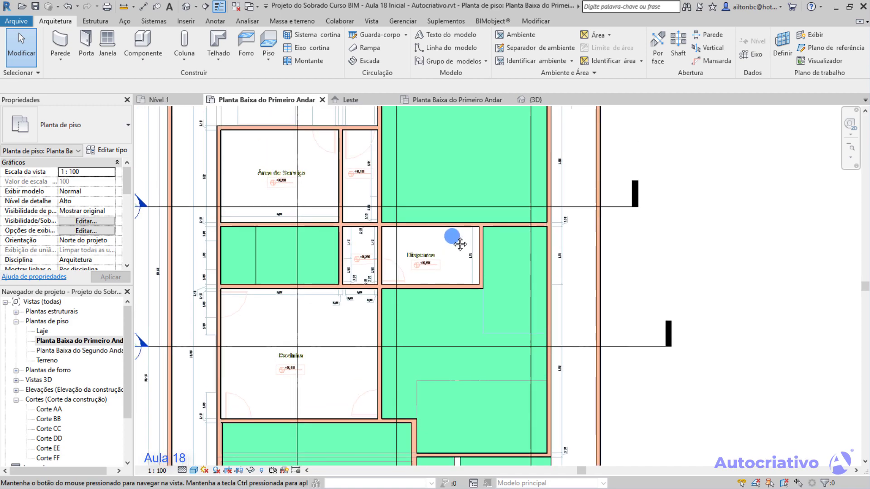
scroll(447, 314, "up", 1)
middle_click_drag(446, 314, 431, 182)
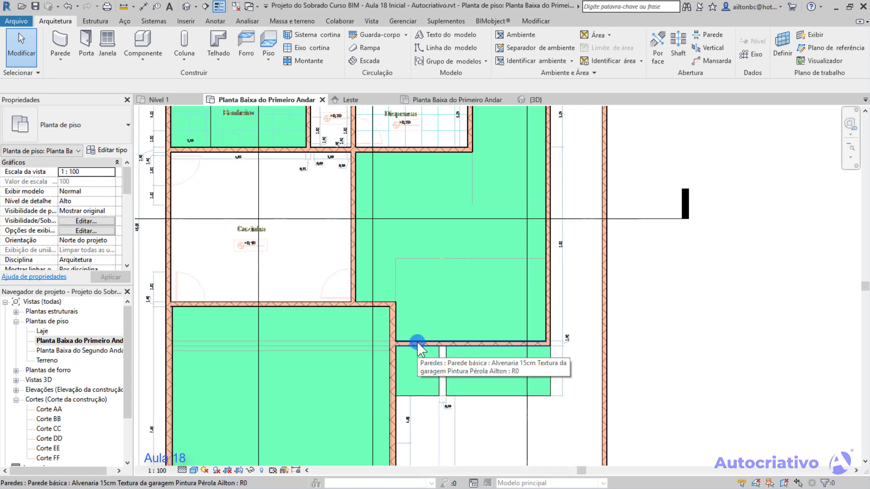
Select the Sala floor among the overlapping walls at its edge, examine its extent in the plan, and deselect it
key("Tab")
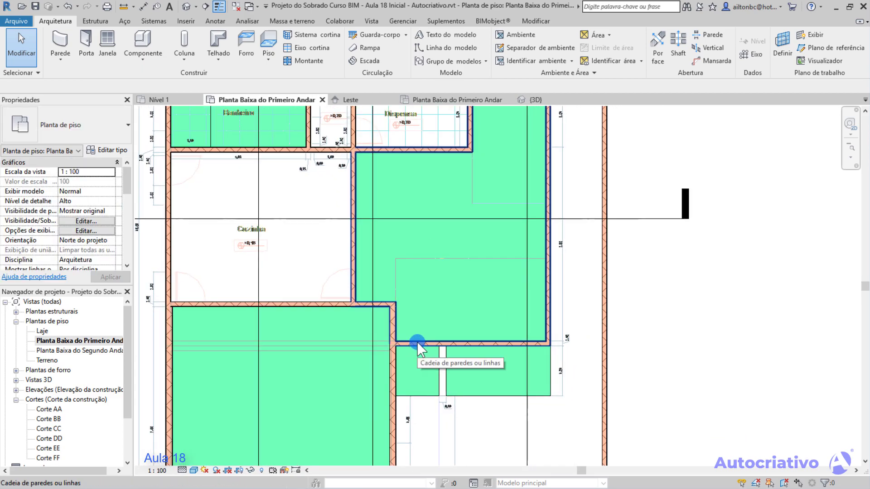
key("Tab")
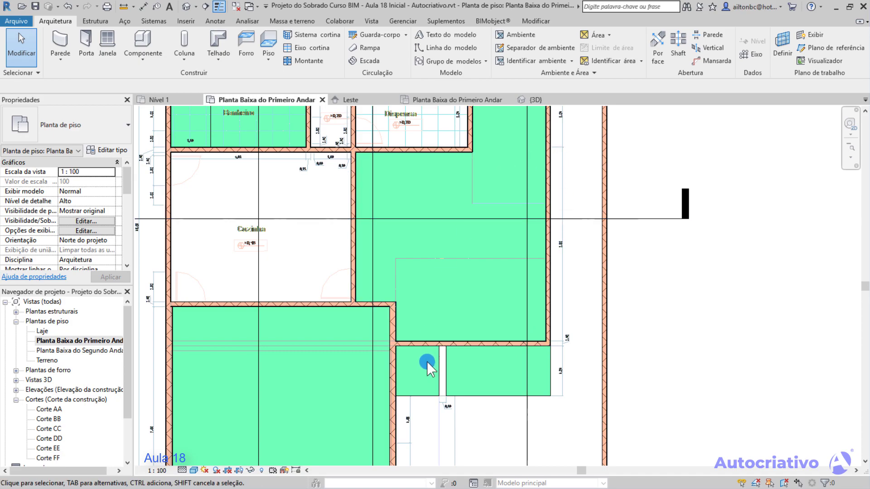
scroll(428, 347, "up", 2)
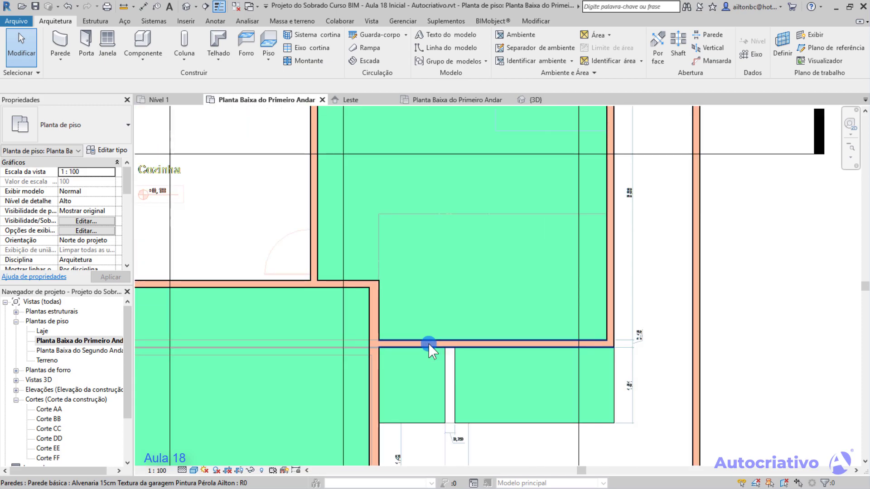
key("Tab")
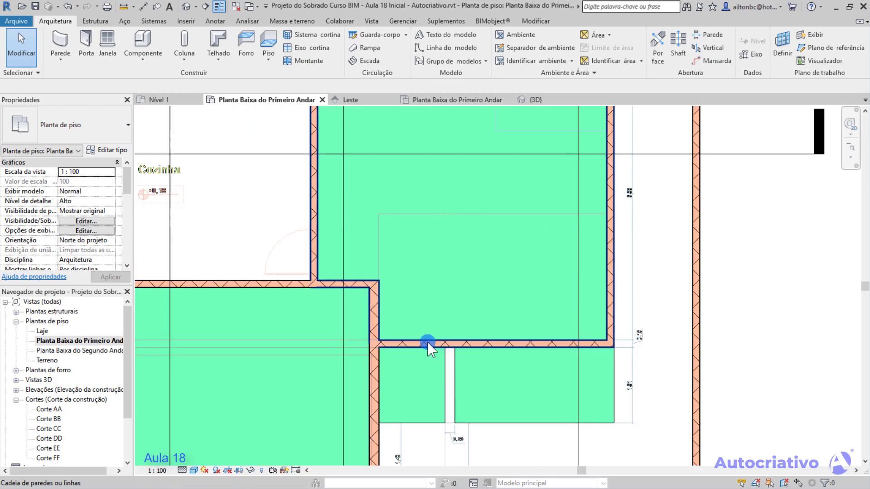
key("Tab")
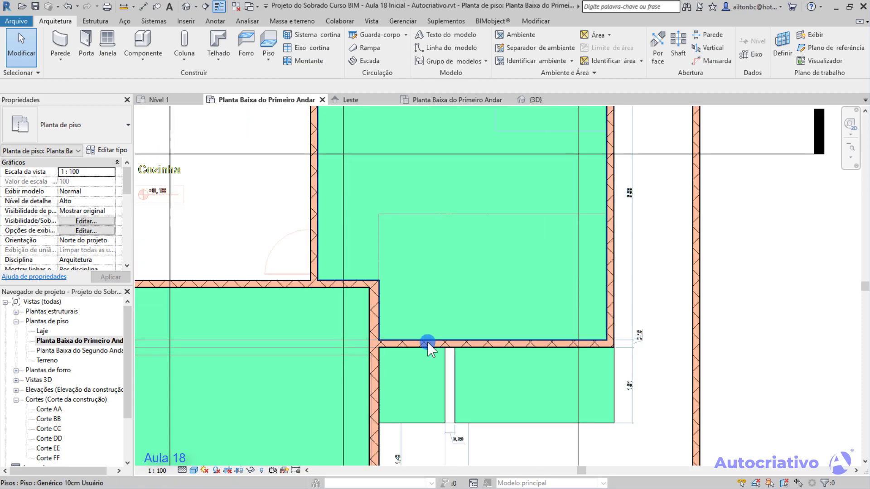
left_click(427, 342)
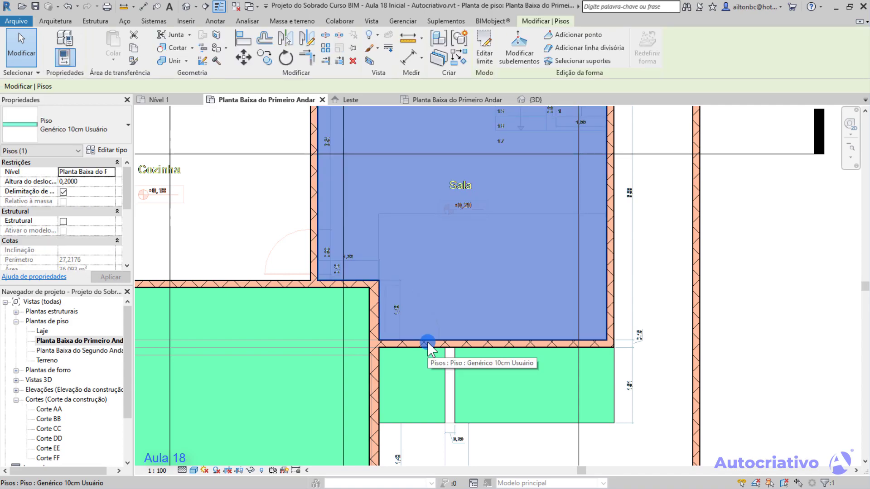
scroll(428, 342, "down", 3)
middle_click_drag(464, 320, 478, 353)
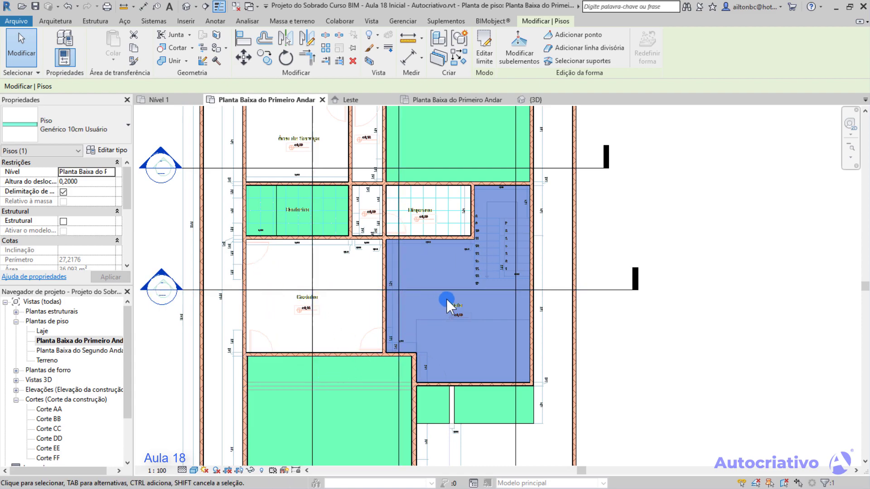
middle_click_drag(472, 154, 479, 239)
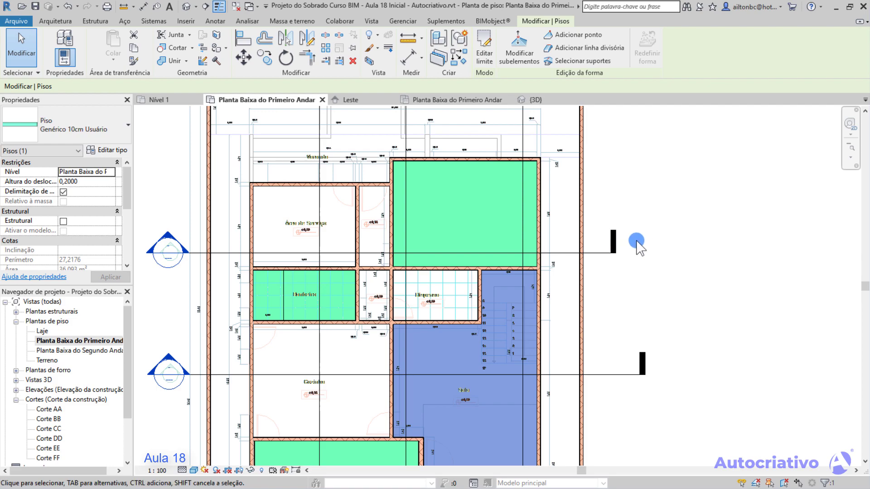
left_click(589, 229)
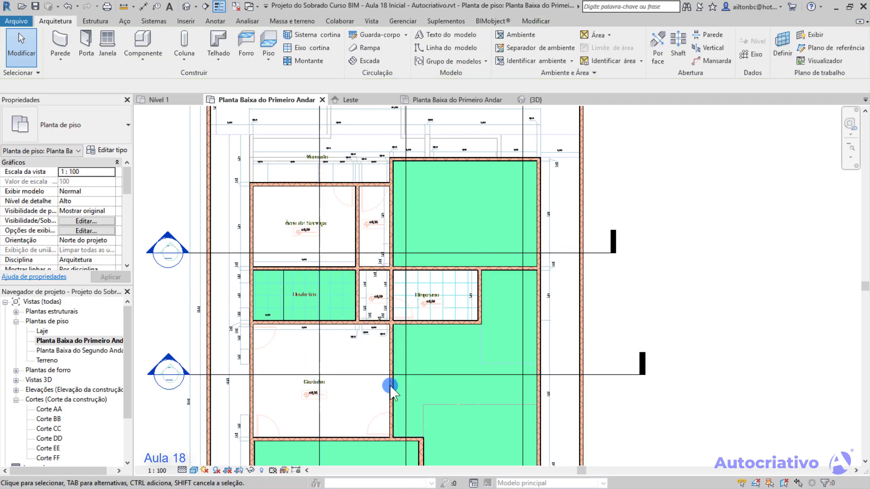
Reselect the Sala floor, open its boundary sketch for inspection, finish the sketch without edits and clear the selection
middle_click_drag(435, 390, 449, 300)
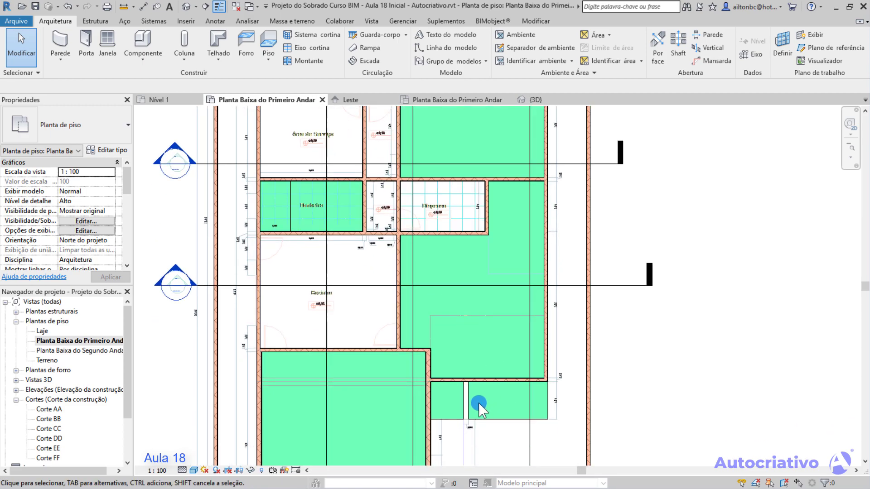
middle_click_drag(437, 220, 446, 297)
scroll(434, 243, "up", 1)
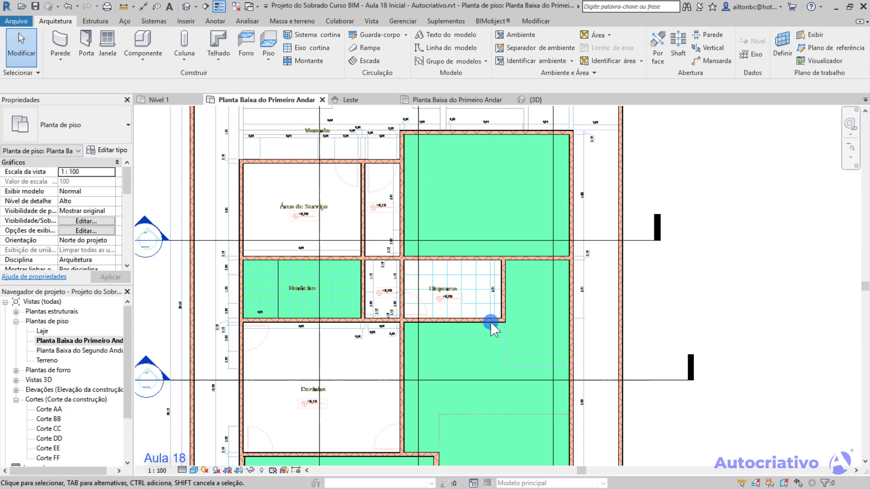
middle_click_drag(485, 372, 472, 281)
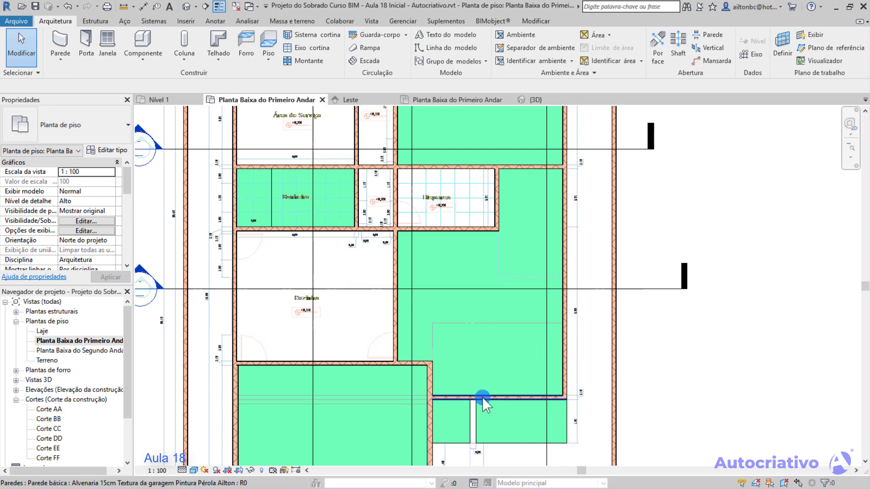
key("Tab")
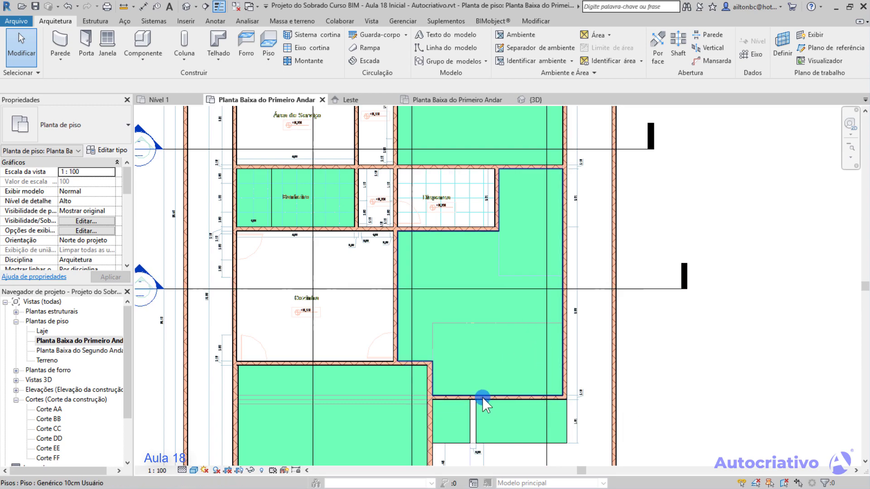
left_click(482, 398)
left_click(487, 59)
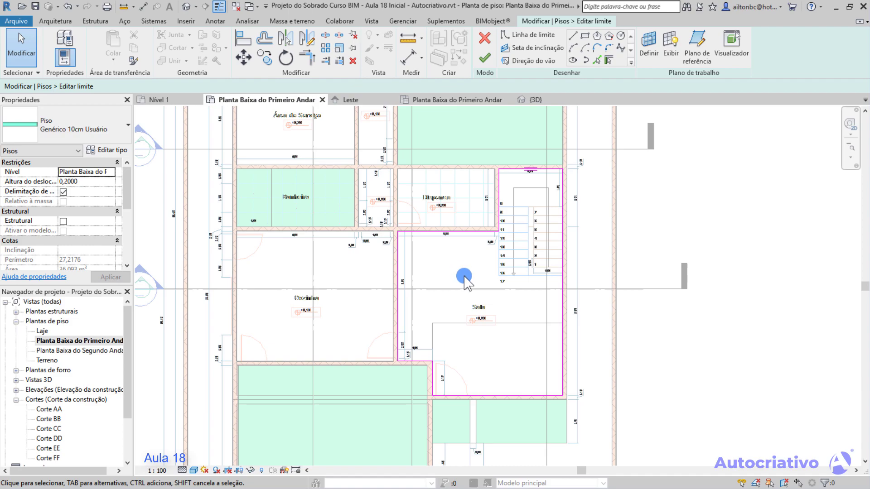
left_click(484, 58)
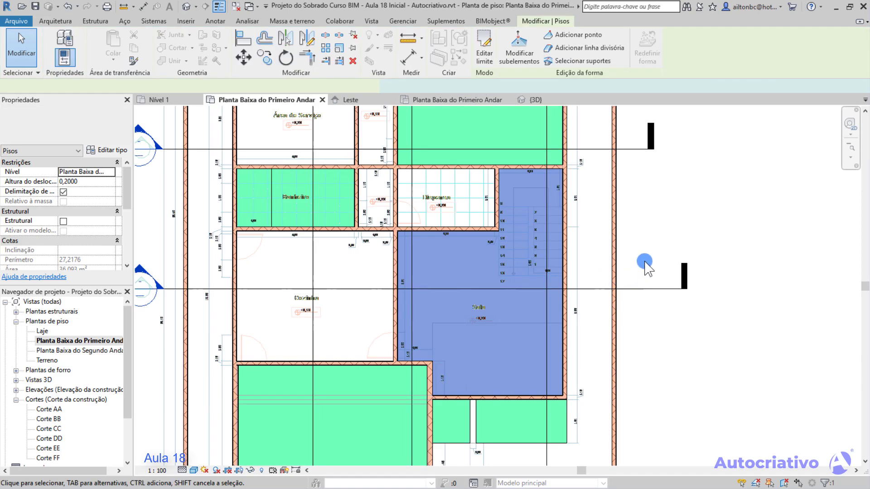
left_click(644, 270)
scroll(646, 262, "down", 5)
mouse_move(600, 277)
middle_mouse_down()
mouse_move(586, 314)
mouse_move(588, 362)
mouse_move(572, 340)
middle_mouse_up()
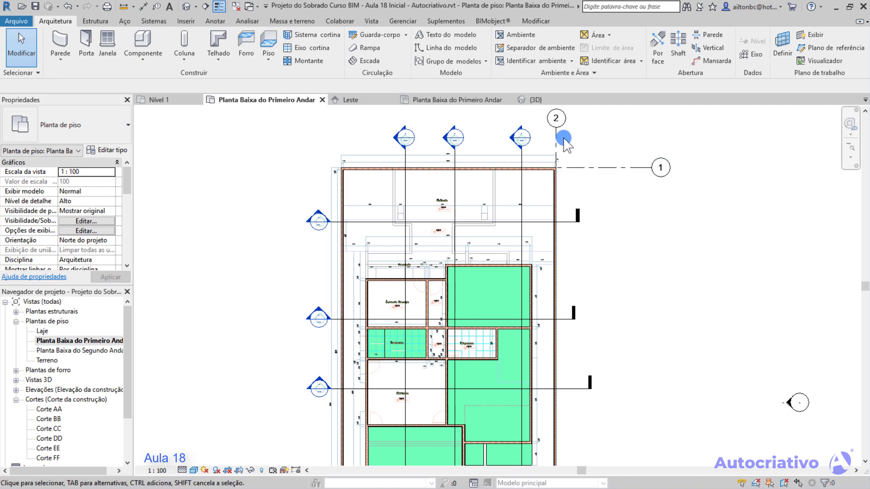
middle_click_drag(609, 249, 630, 166)
scroll(509, 298, "down", 1)
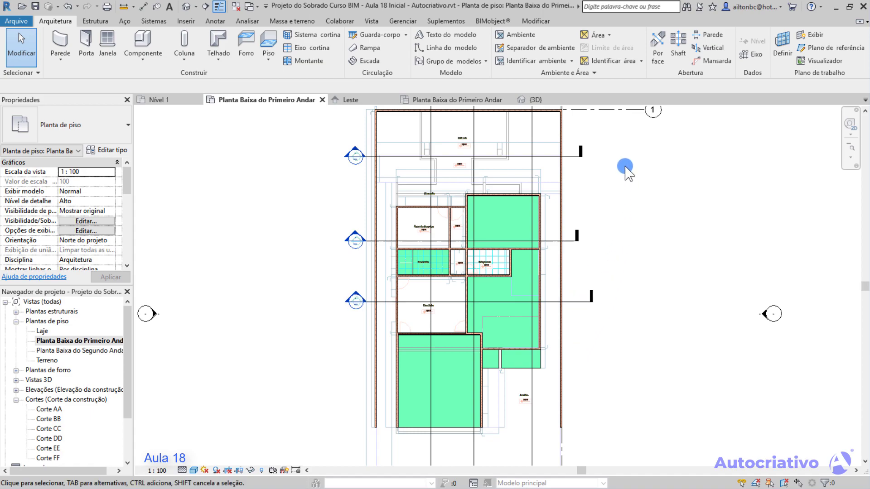
Place a horizontal grid line across the Sala floor, from inside the Cozinha to beyond the plot's side wall
middle_click_drag(636, 184, 636, 238)
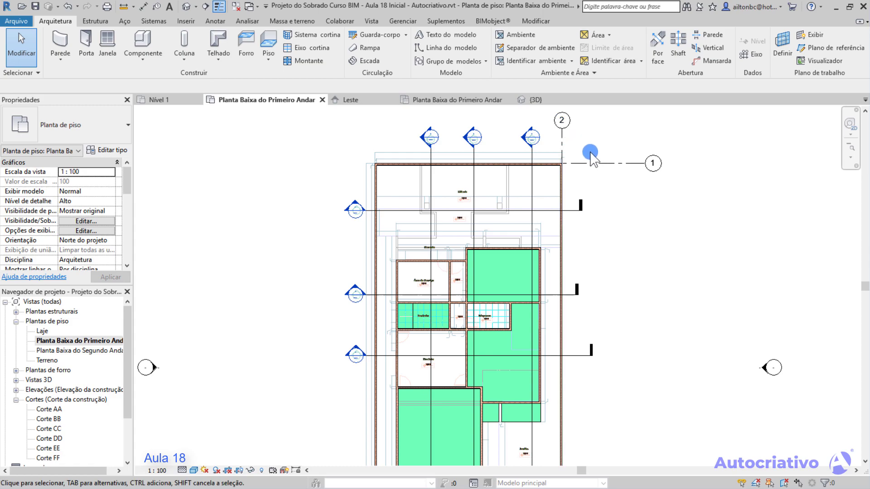
middle_click_drag(472, 305, 452, 244)
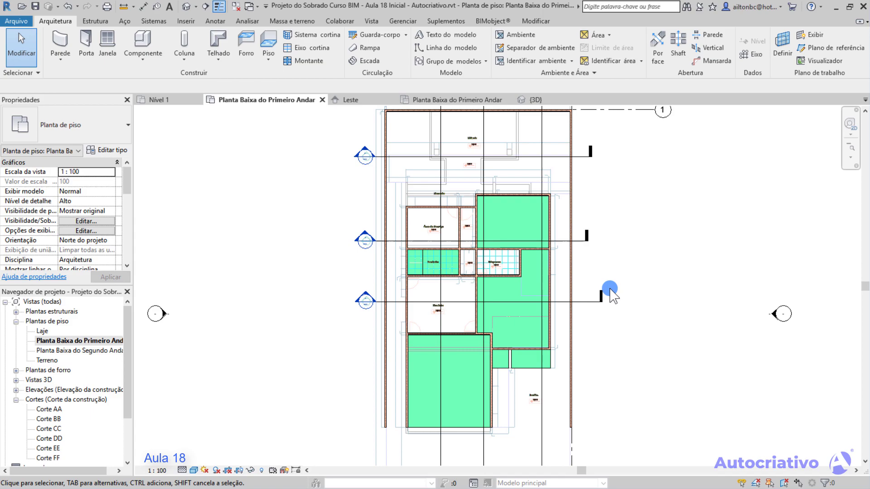
middle_click_drag(598, 227, 568, 240)
scroll(47, 17, "down", 1)
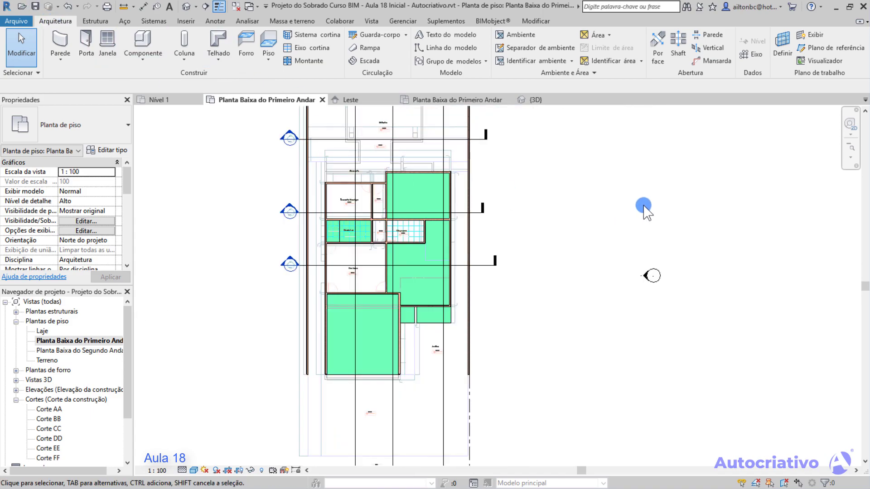
left_click(756, 57)
scroll(418, 288, "up", 9)
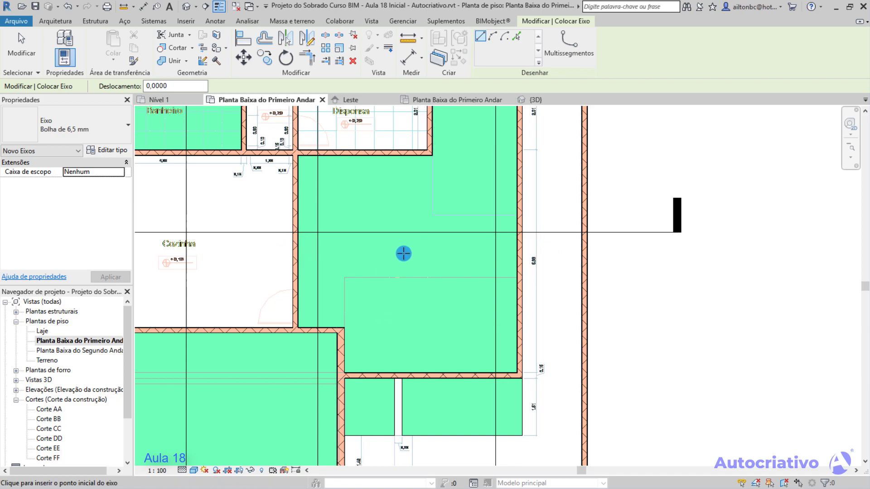
middle_click_drag(397, 253, 439, 249)
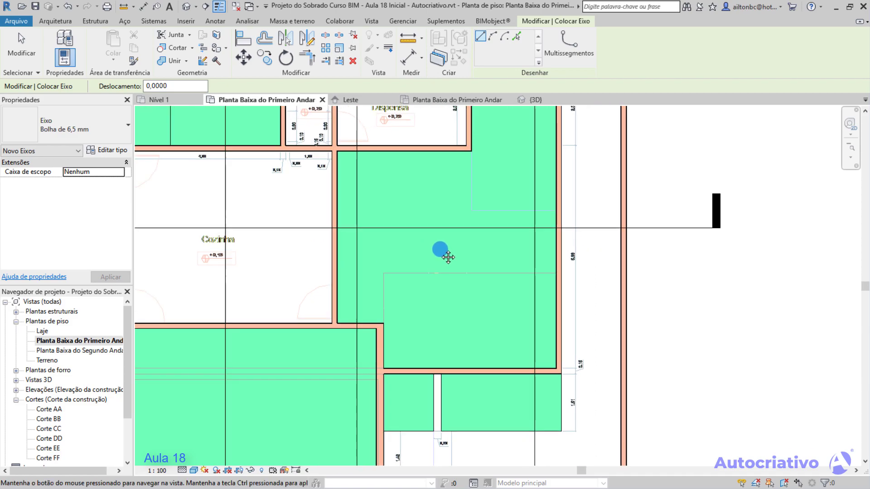
left_click(302, 242)
left_click(708, 243)
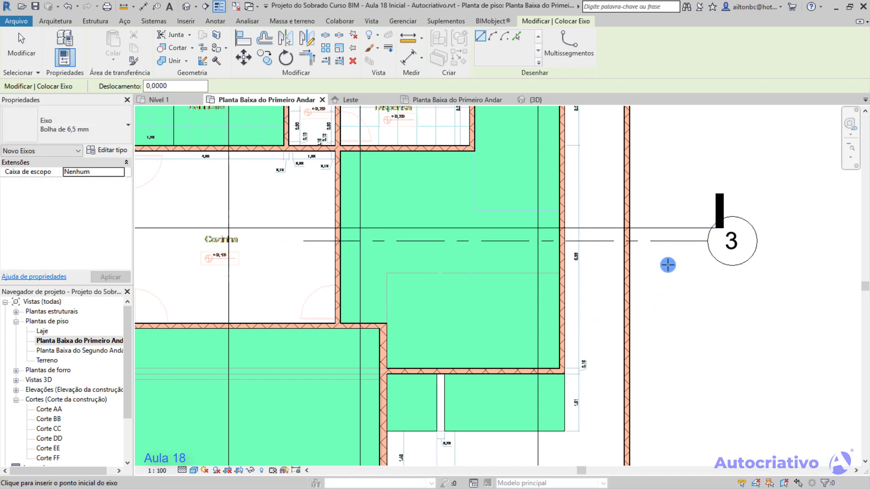
Place a vertical grid line through the Sala floor, crossing grid 3, from the garden below up past the house, and end the Grid command
middle_click_drag(670, 269, 652, 296)
scroll(484, 265, "down", 2)
middle_click_drag(468, 262, 466, 211)
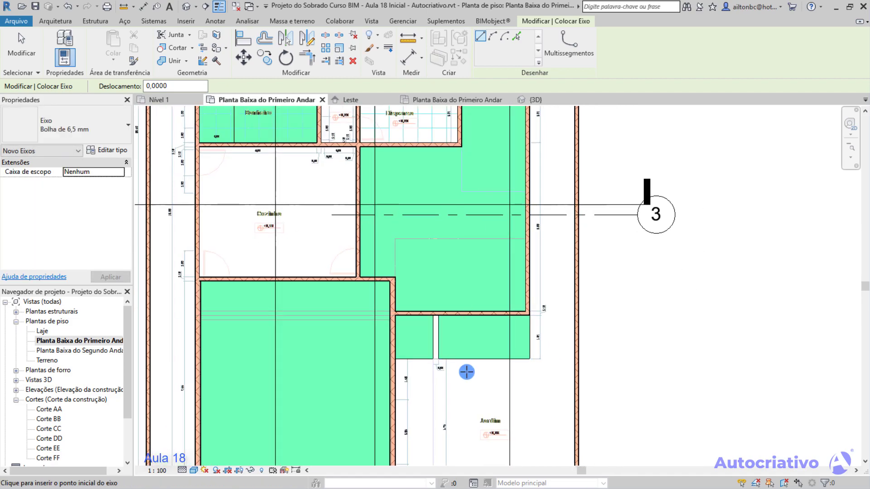
left_click(465, 381)
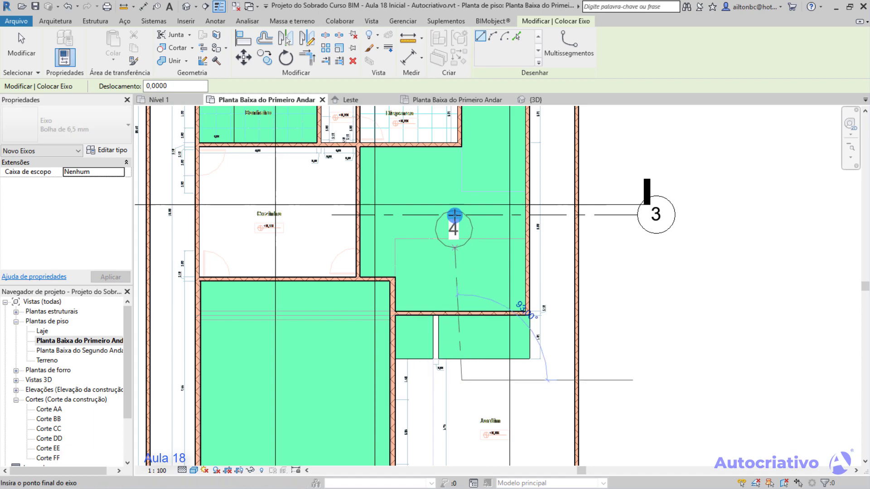
middle_click_drag(469, 271, 461, 403)
scroll(466, 317, "down", 1)
middle_click_drag(476, 222, 453, 309)
scroll(453, 309, "up", 1)
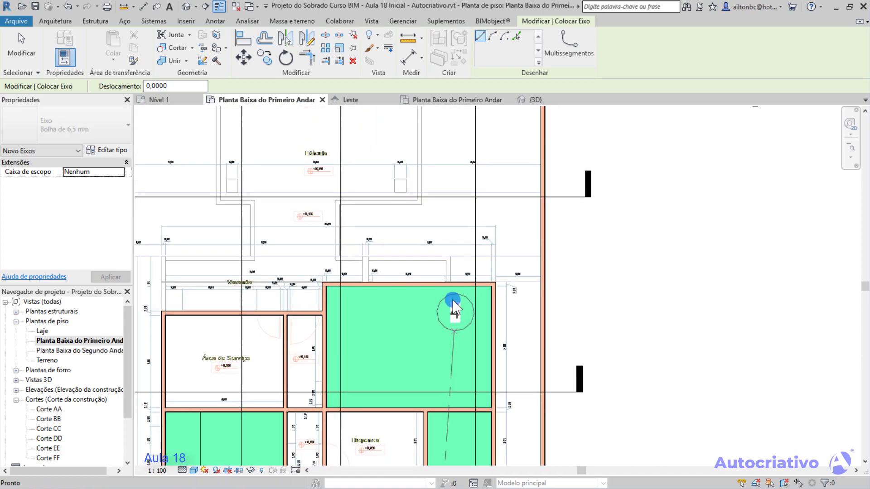
scroll(450, 309, "down", 1)
left_click(434, 171)
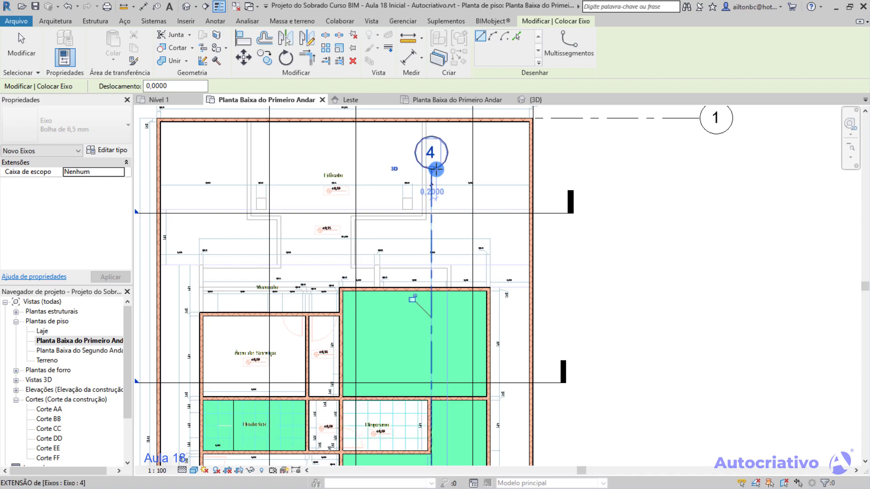
middle_click_drag(458, 233, 441, 107)
middle_click_drag(445, 346, 457, 182)
scroll(450, 246, "up", 3)
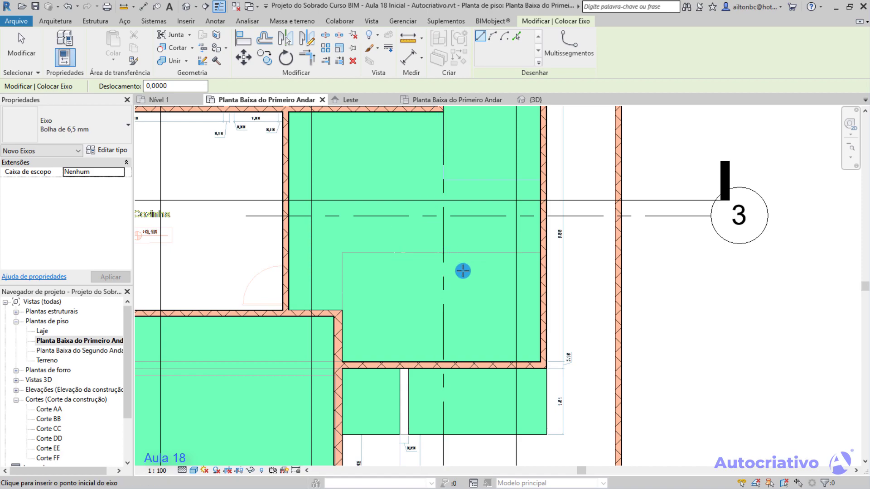
key("Escape")
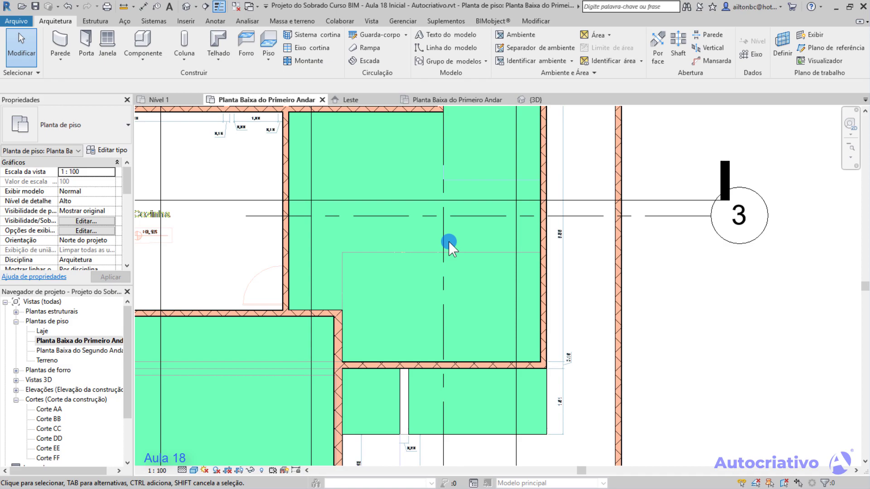
Select the Sala floor with its edge, open its boundary sketch to examine it, and finish the sketch without edits
middle_click_drag(448, 216, 453, 292)
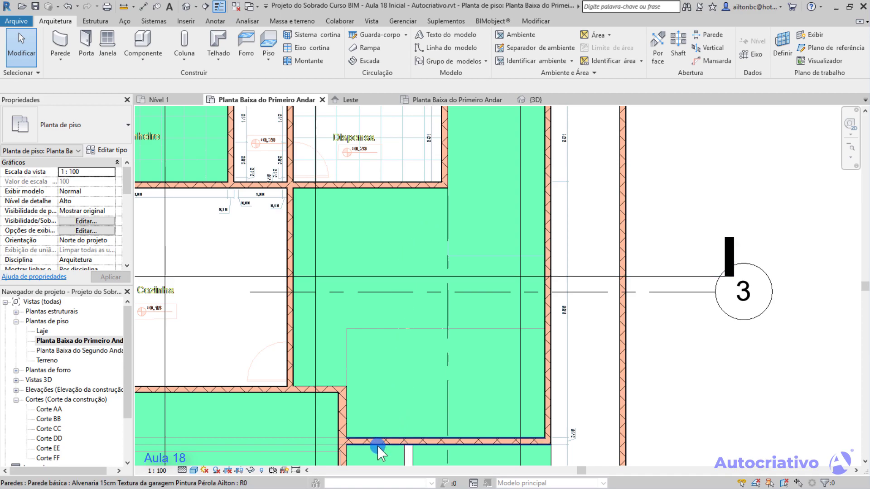
key("Tab")
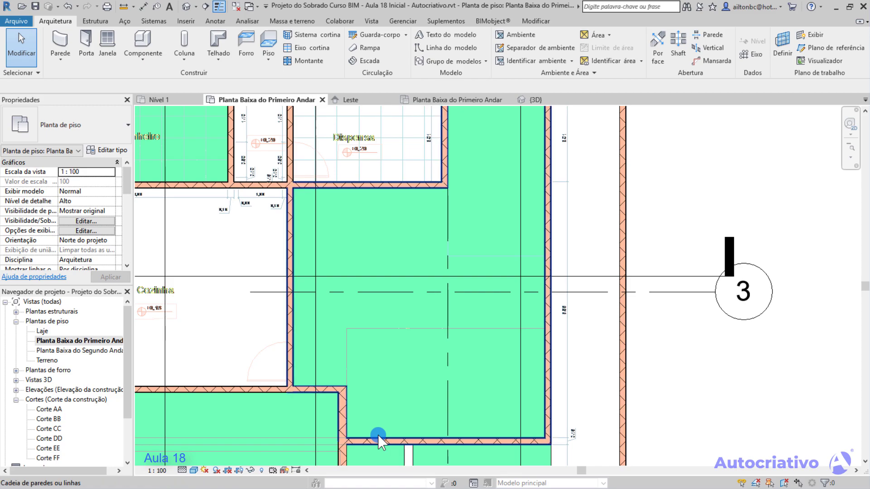
key("Tab")
left_click(377, 435)
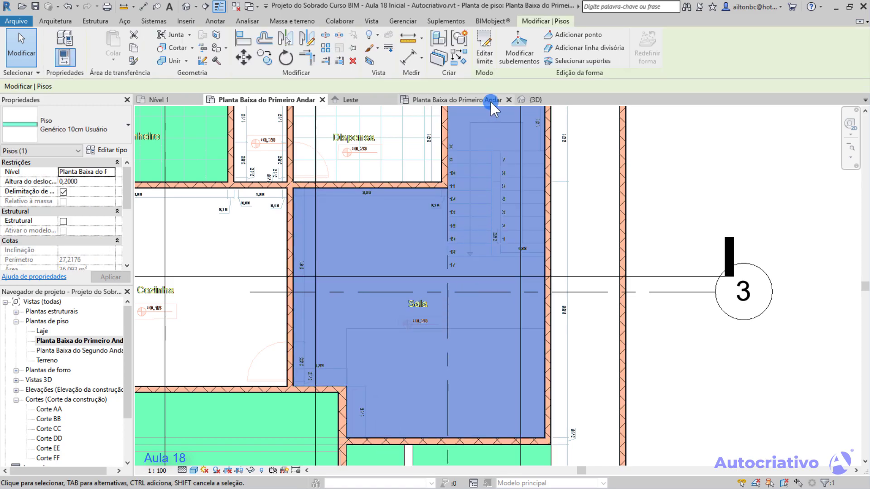
left_click(486, 59)
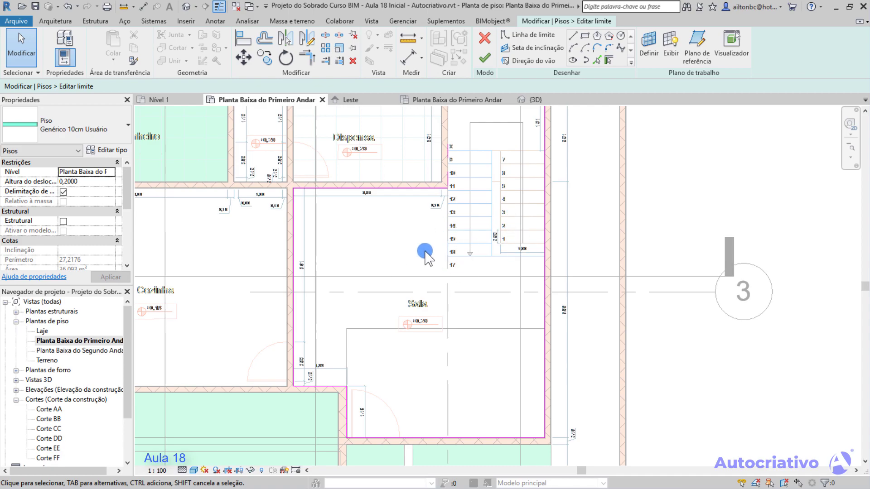
left_click(484, 57)
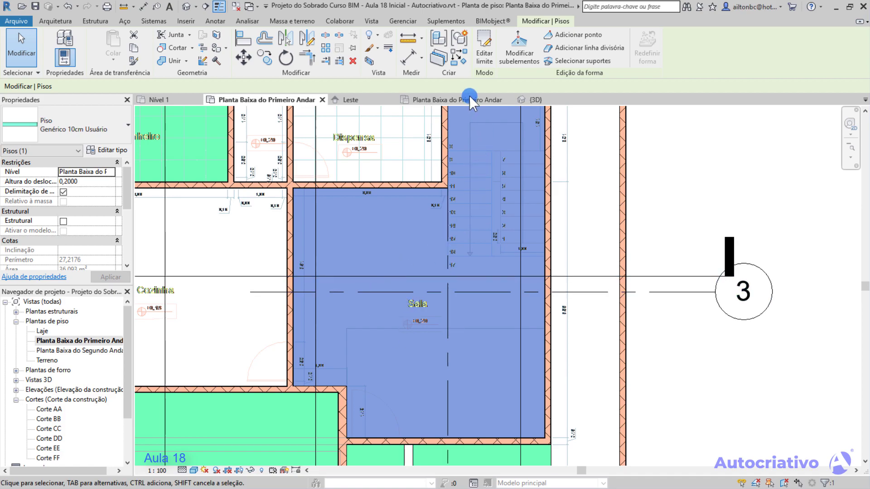
Create a part from the Sala floor, start dividing it, and open the list of intersecting named references
left_click(442, 62)
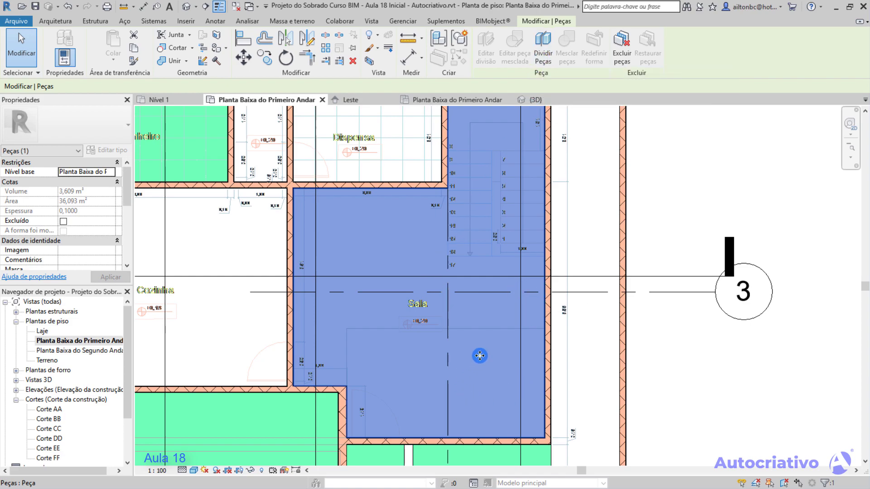
left_click(546, 49)
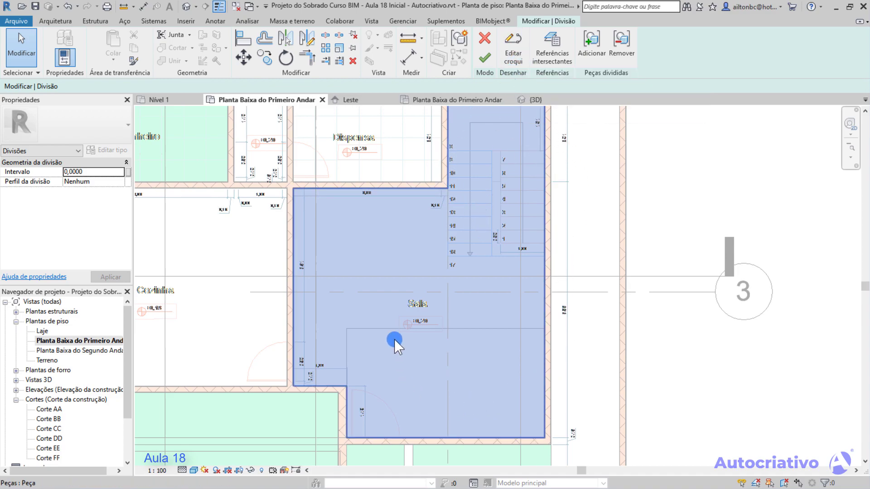
left_click(551, 62)
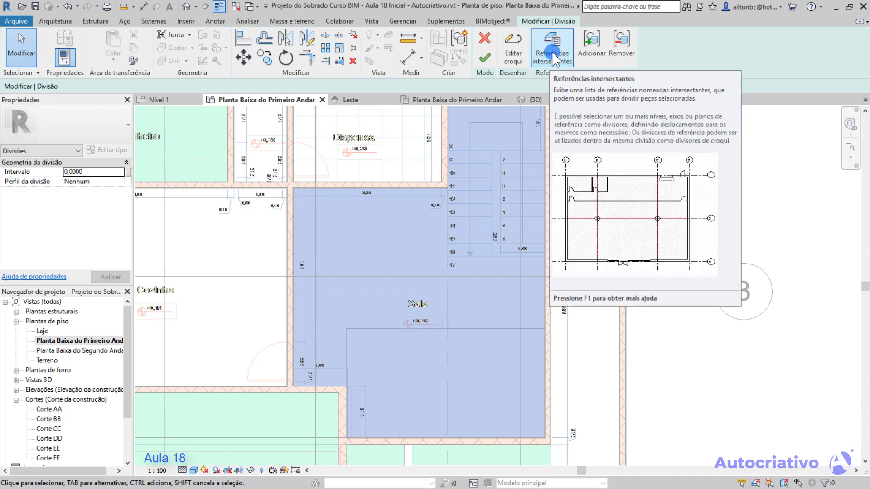
left_click(554, 59)
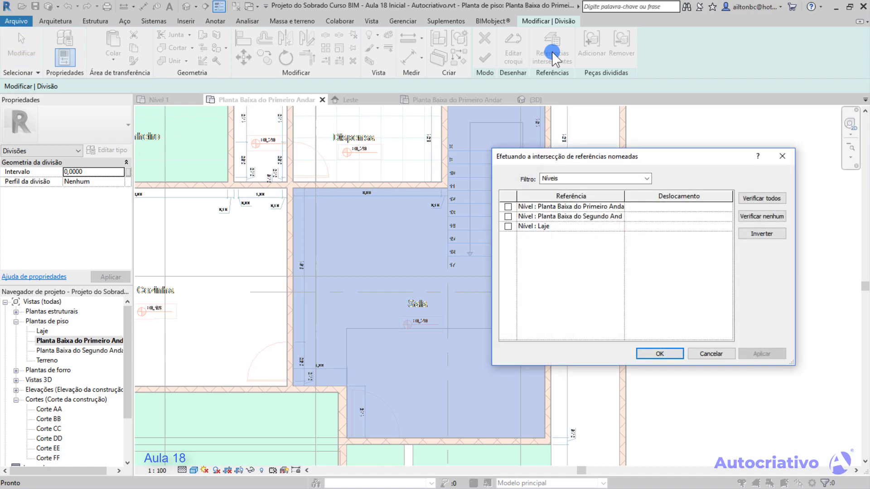
Filter the intersecting references to Eixos, use Eixo 3 and Eixo 4 as dividers, and finish dividing the Sala floor part
left_click_drag(654, 156, 458, 157)
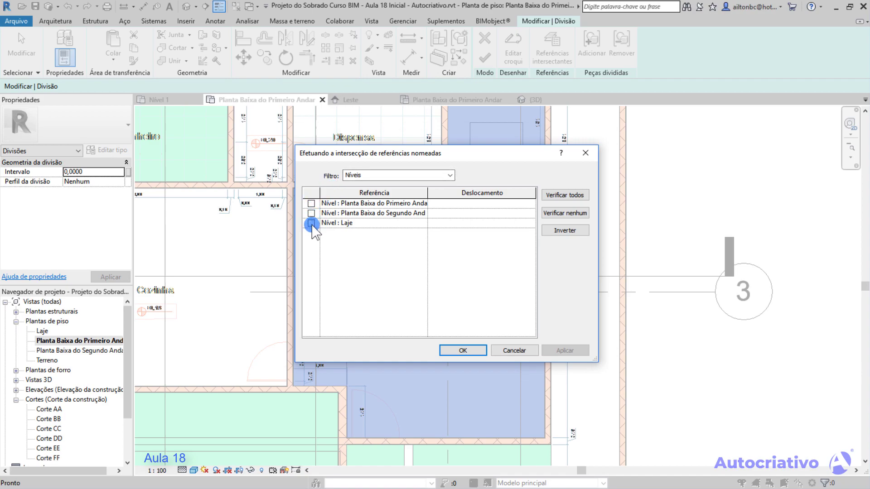
left_click(451, 176)
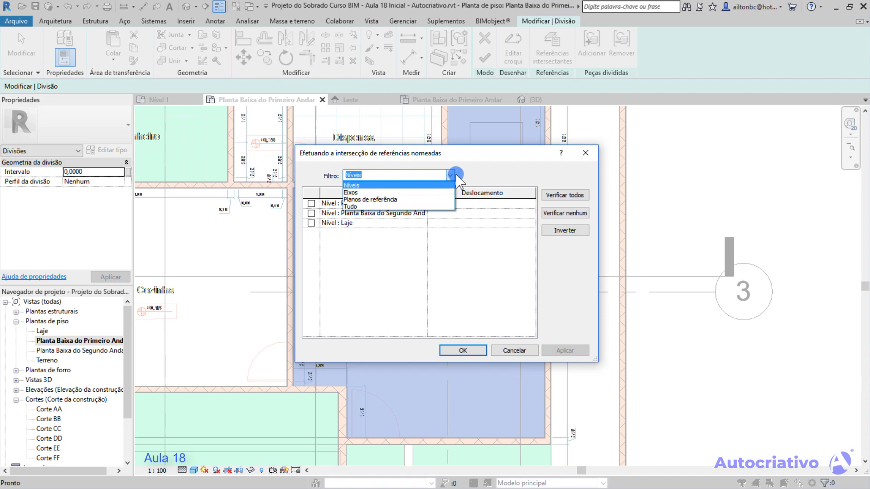
left_click(365, 192)
left_click(365, 192)
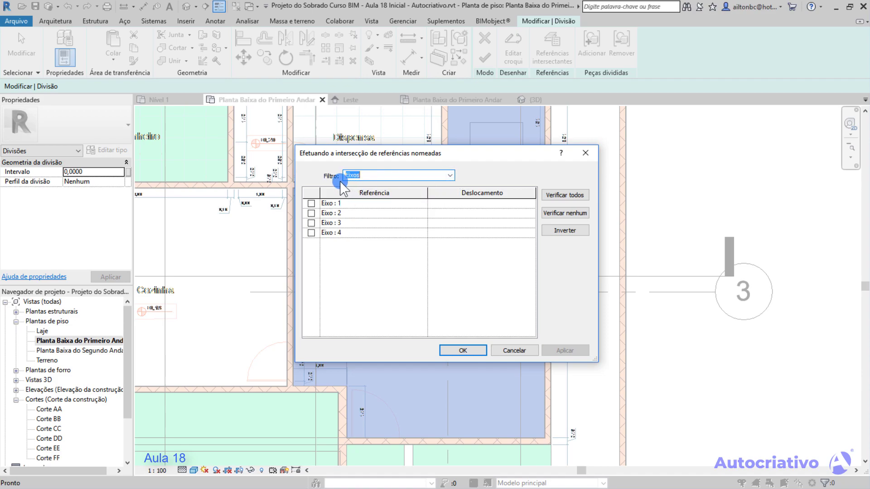
left_click_drag(446, 153, 242, 147)
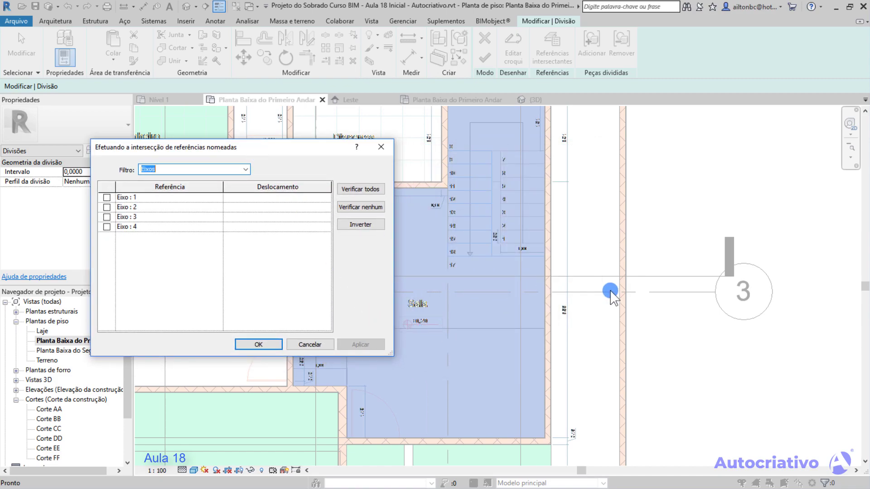
left_click(107, 217)
left_click(107, 227)
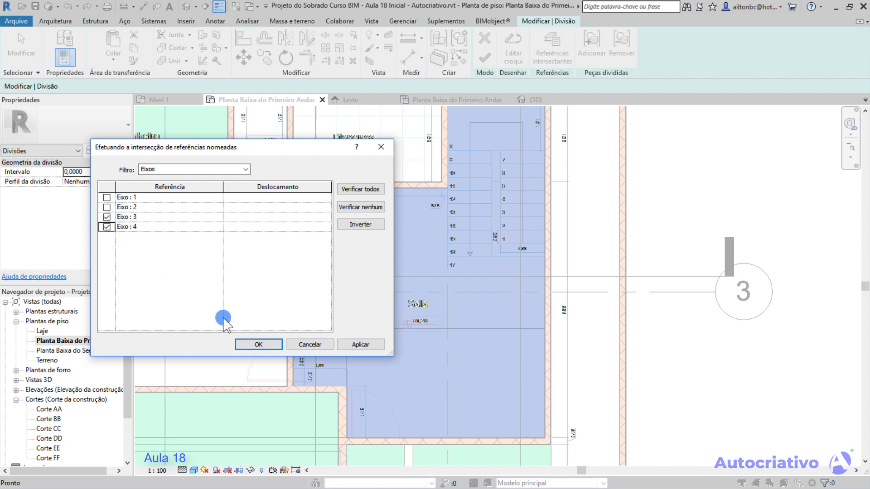
left_click(371, 345)
left_click(267, 343)
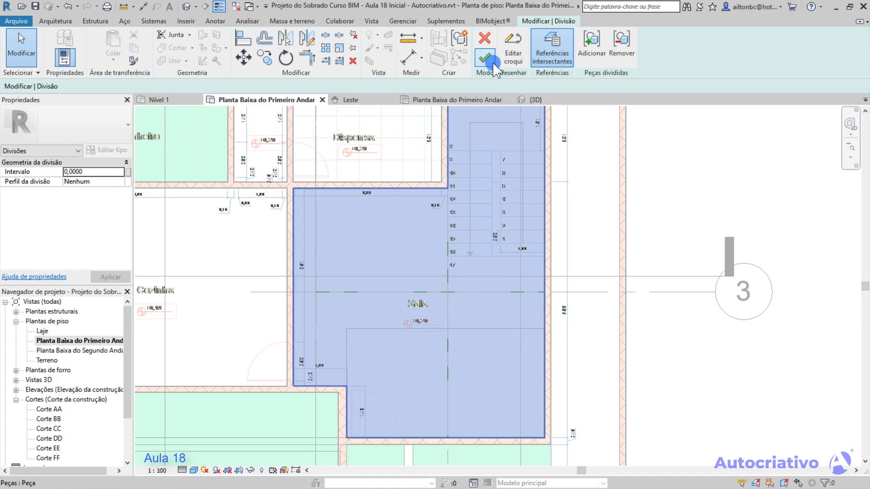
left_click(485, 56)
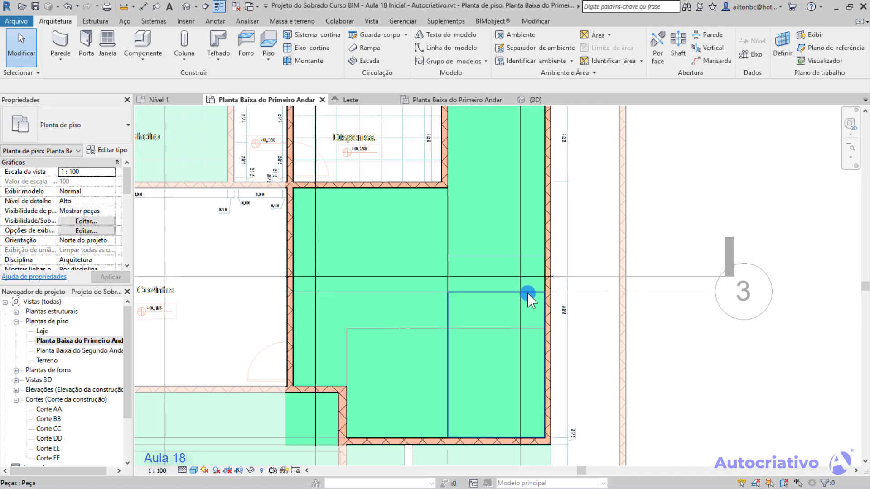
Select the divided parts of the Sala floor one after another to examine their extents
left_click(459, 302)
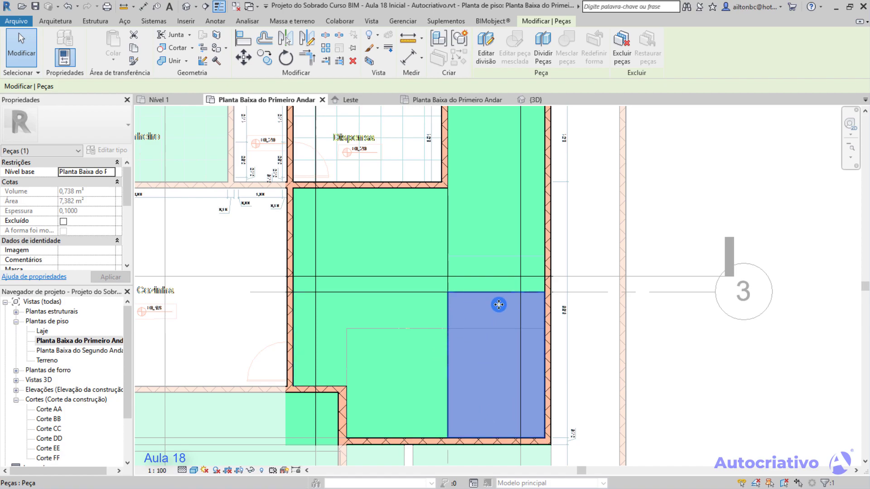
left_click(404, 308)
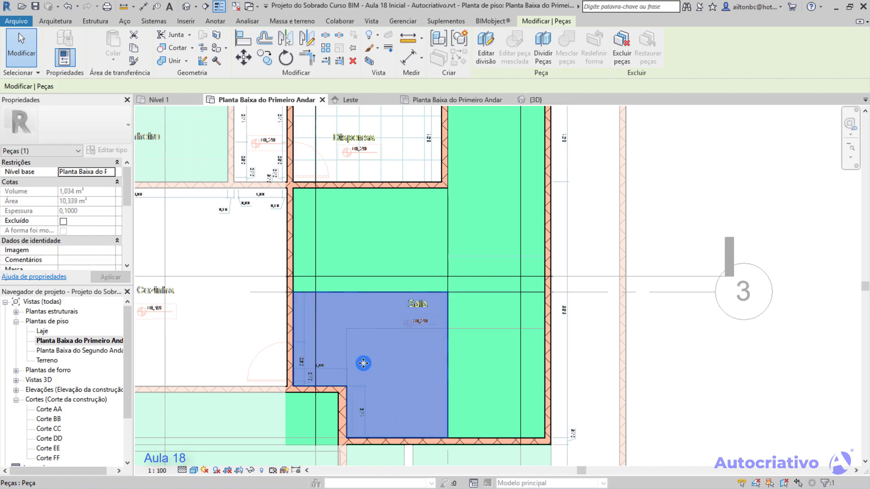
left_click(382, 258)
left_click(500, 243)
left_click(497, 313)
left_click(431, 312)
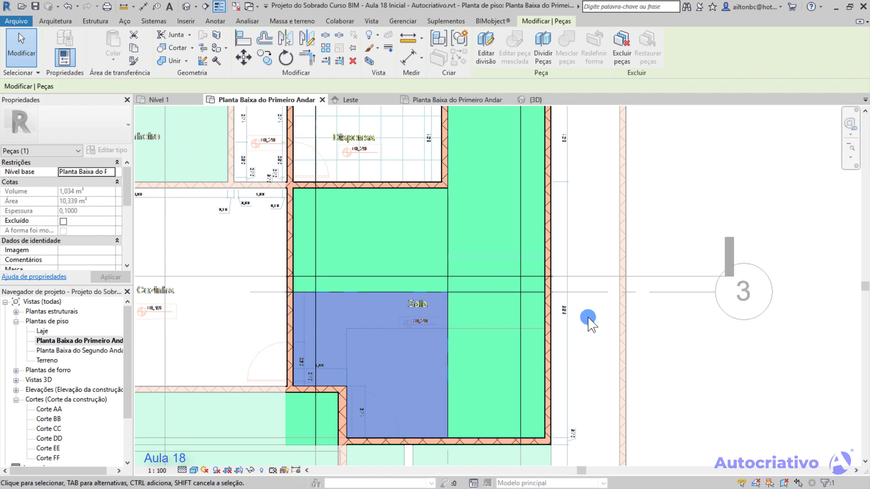
Undo the floor division, the part creation and both new grid lines
key("ctrl+z")
key("ctrl+z")
key("ctrl+z")
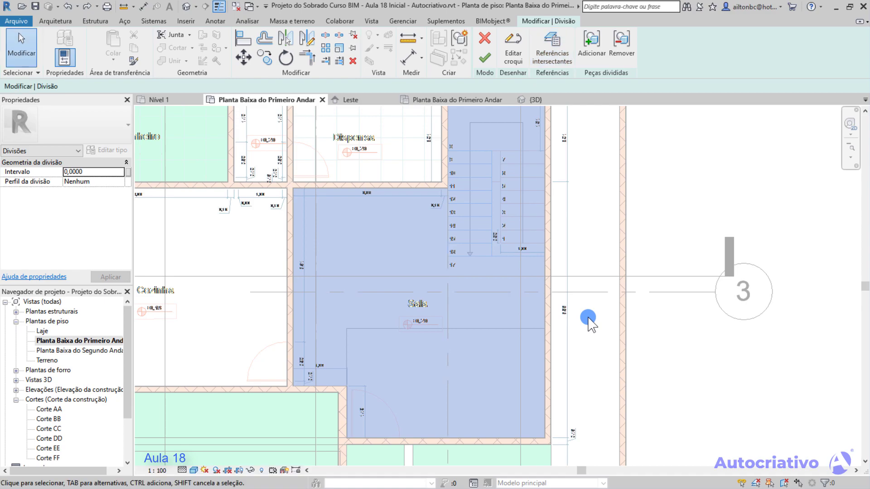
key("ctrl+z")
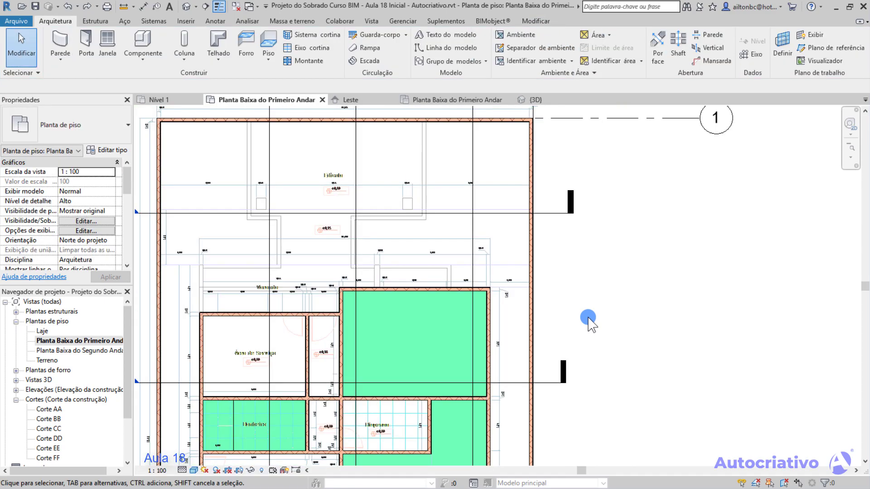
scroll(588, 317, "down", 2)
middle_click_drag(595, 379, 581, 227)
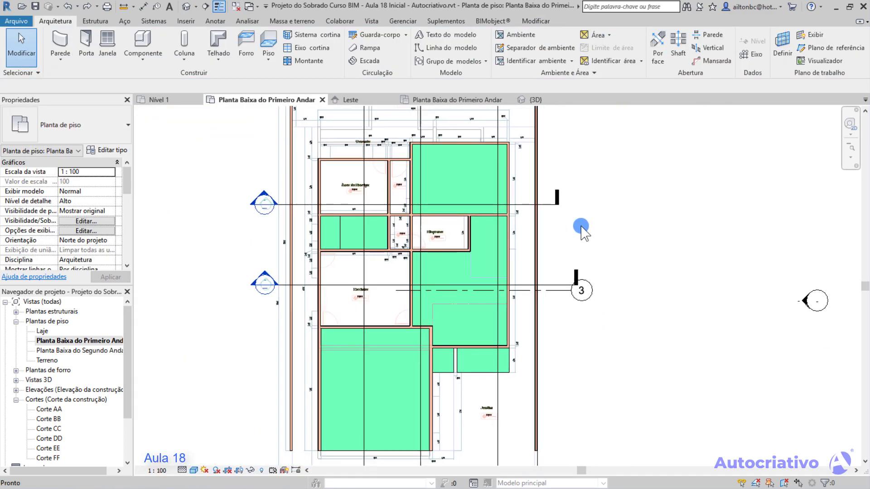
scroll(581, 227, "up", 2)
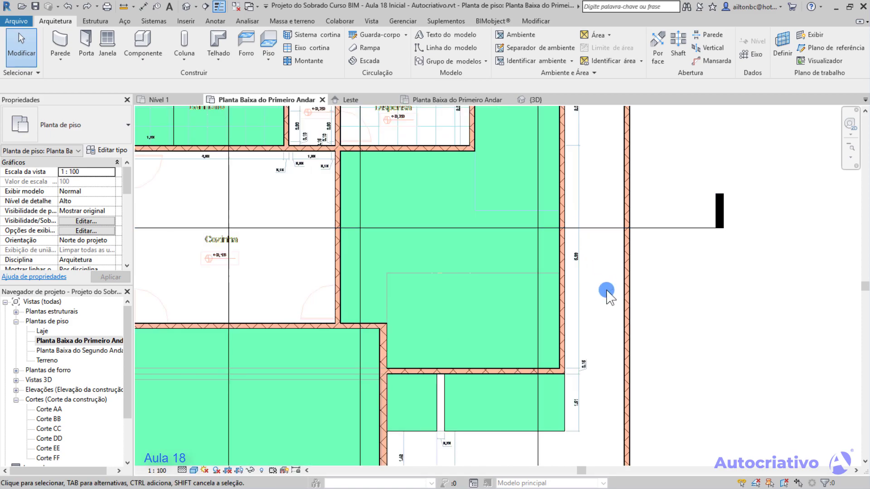
Examine the Sala floor and the neighbouring room floors in the first-floor plan
scroll(607, 295, "down", 1)
scroll(604, 293, "down", 2)
middle_click_drag(629, 287, 569, 321)
middle_click_drag(565, 251, 510, 257)
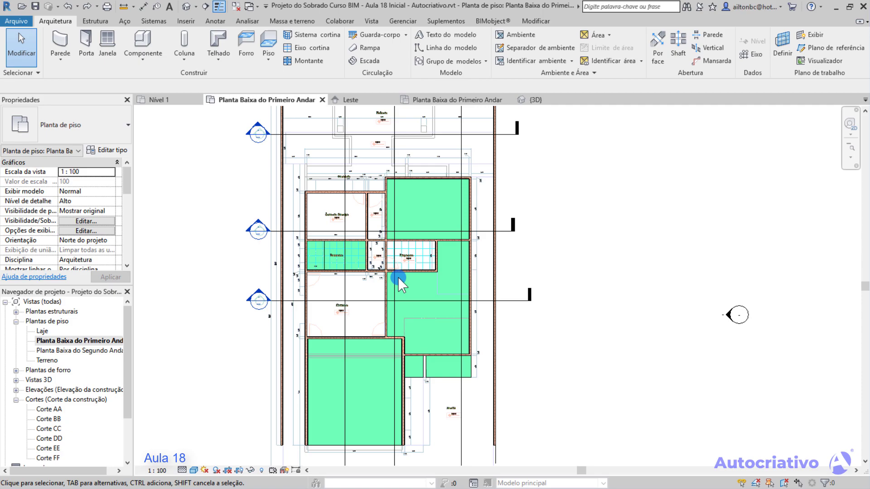
scroll(398, 276, "up", 1)
middle_click_drag(421, 295, 442, 265)
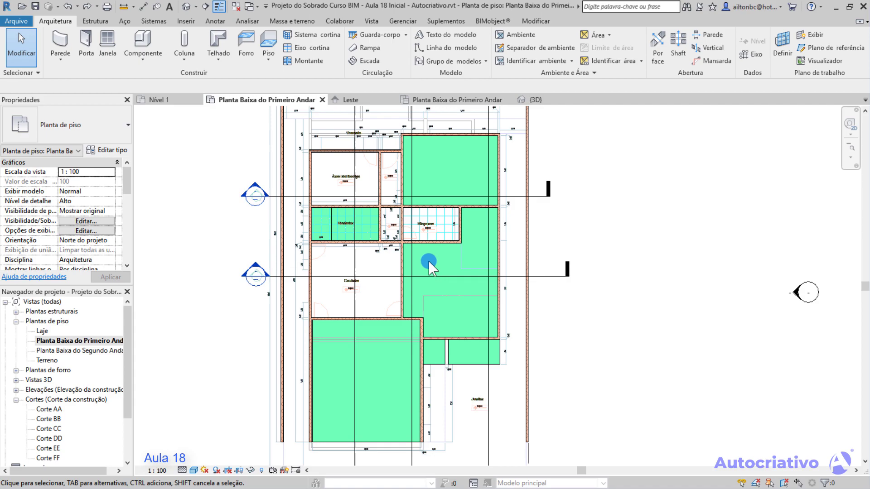
scroll(438, 251, "up", 8)
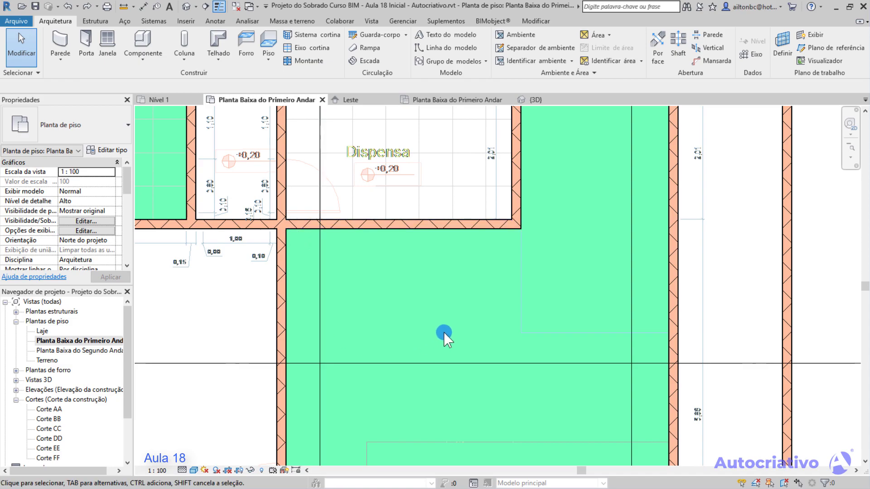
scroll(437, 336, "down", 5)
scroll(450, 293, "up", 4)
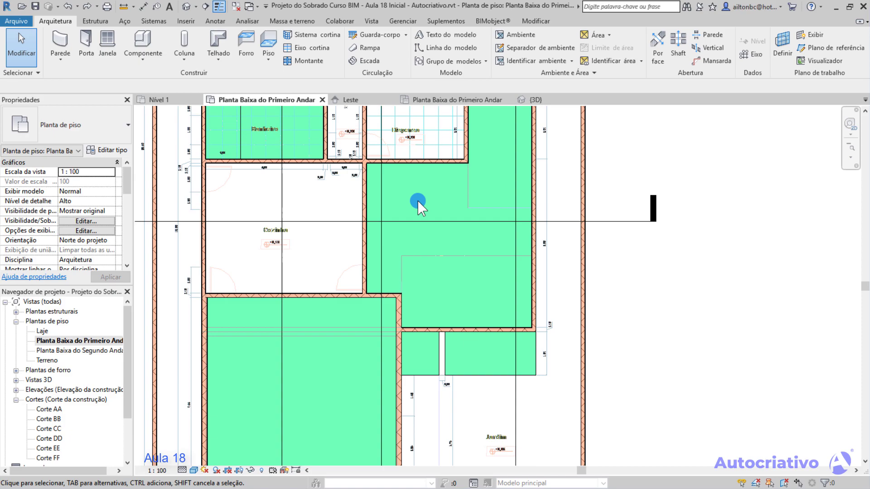
middle_click_drag(308, 189, 325, 287)
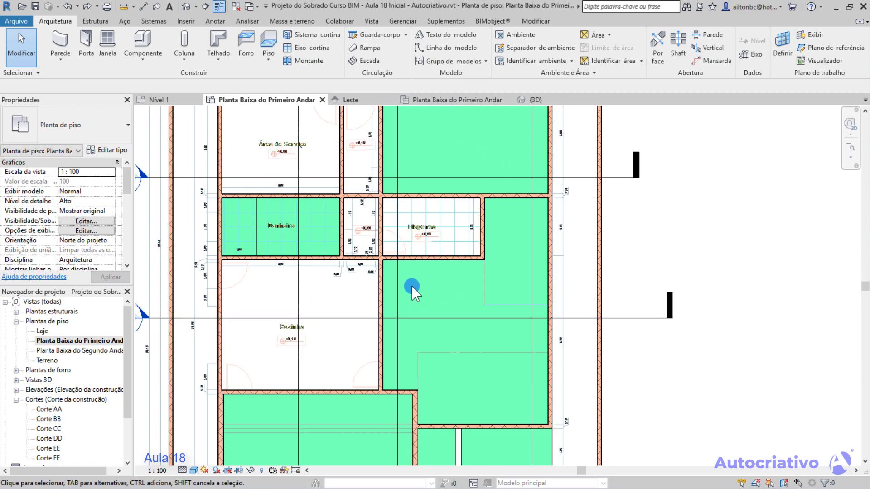
Open the Planta Baixa do Segundo Andar plan and the Corte AA section, and examine the wood floor above the upper slab
double_click(97, 352)
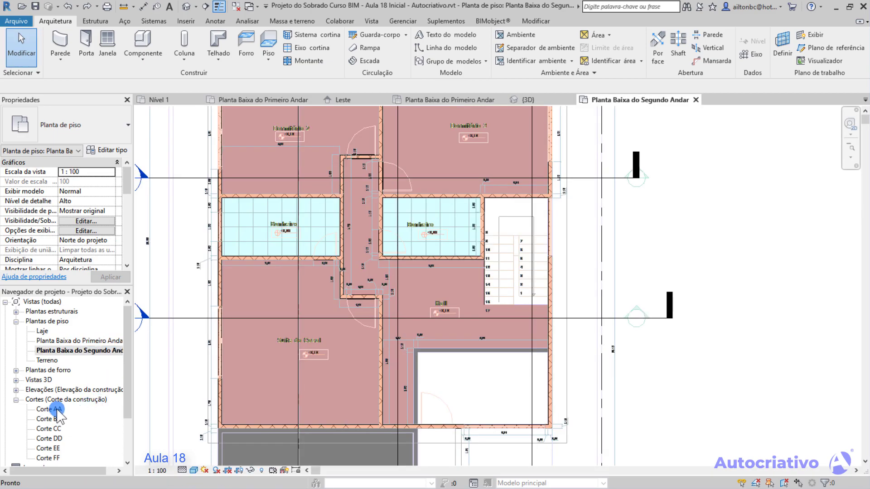
double_click(58, 410)
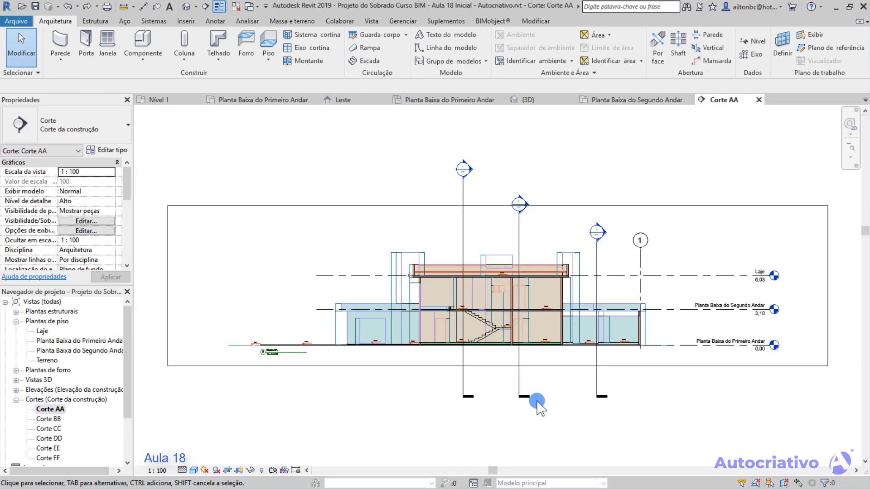
scroll(533, 405, "up", 8)
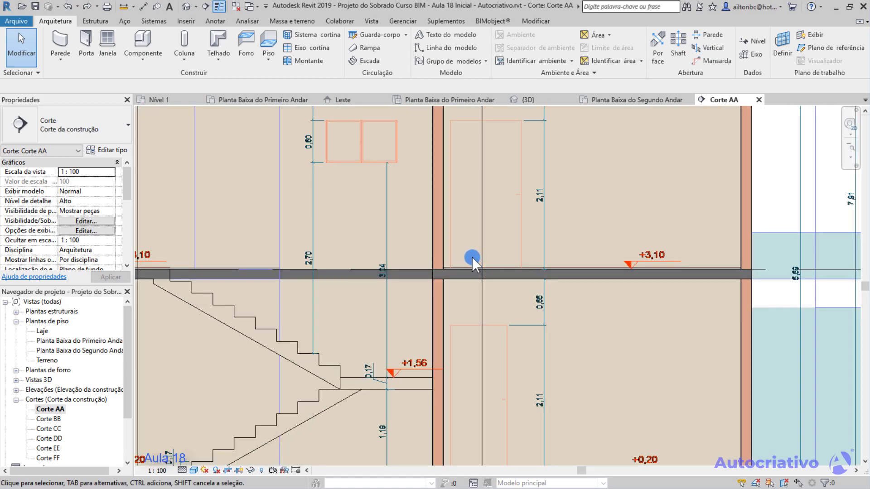
scroll(472, 257, "up", 4)
middle_click_drag(461, 277, 238, 254)
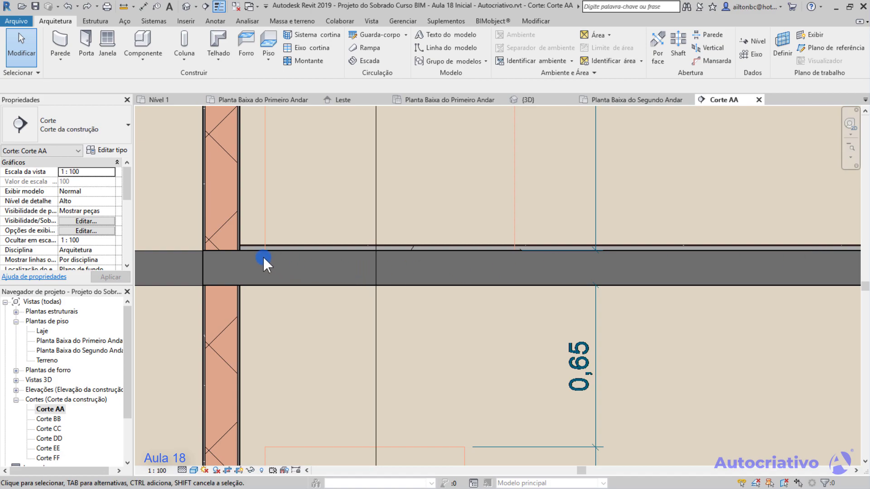
scroll(257, 255, "up", 5)
middle_click_drag(249, 262, 314, 274)
scroll(315, 274, "up", 2)
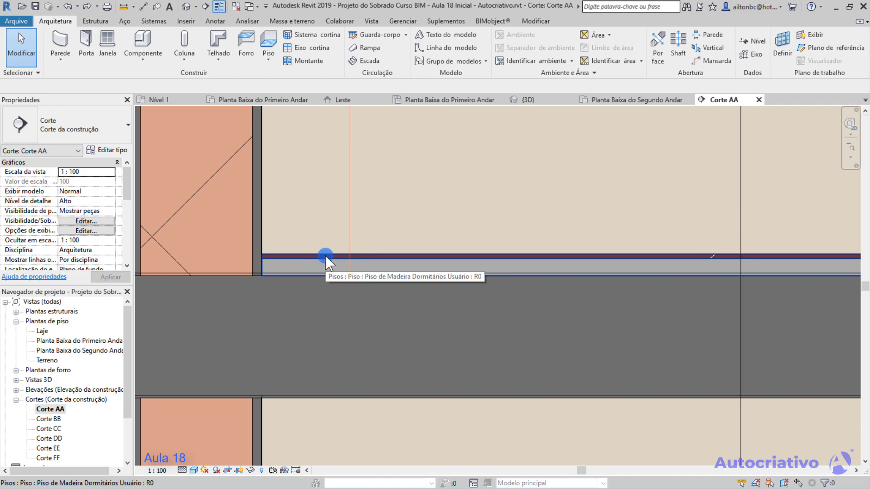
scroll(325, 259, "down", 3)
scroll(324, 261, "down", 3)
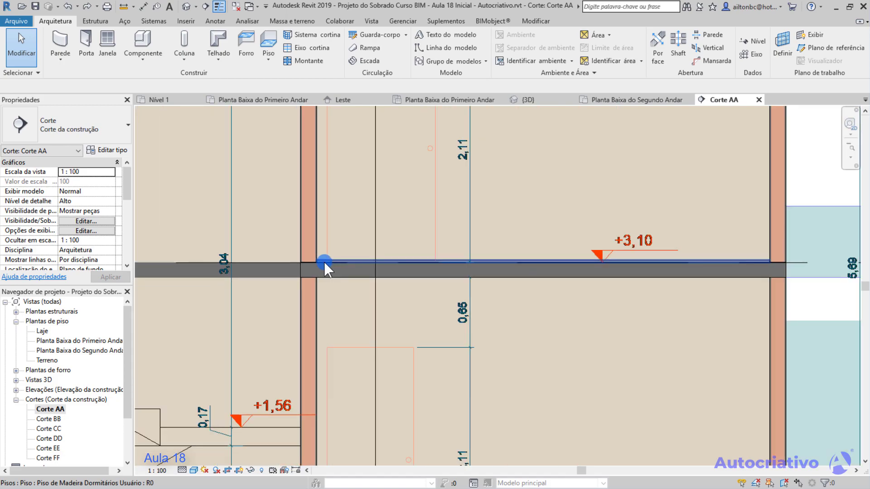
Inspect the layer structure of the ground-level Genérico 10cm Usuário floor in Corte AA, leaving its type properties unchanged
middle_click_drag(346, 345, 361, 256)
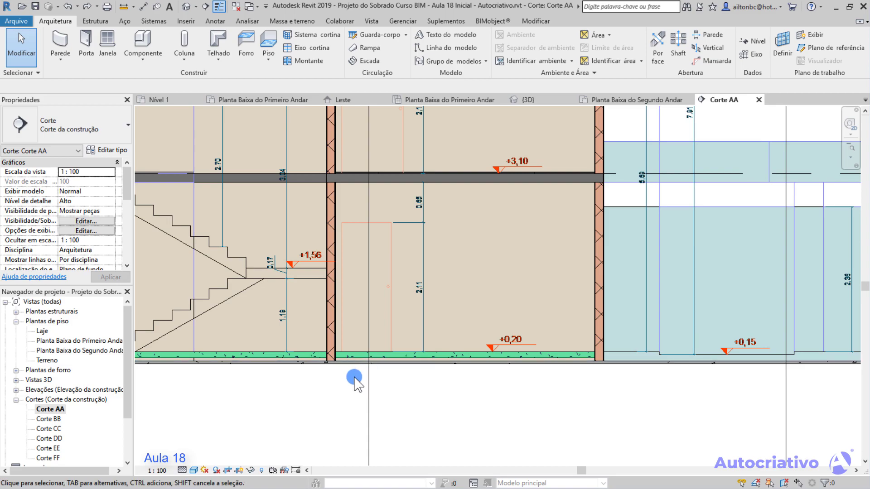
scroll(338, 362, "up", 5)
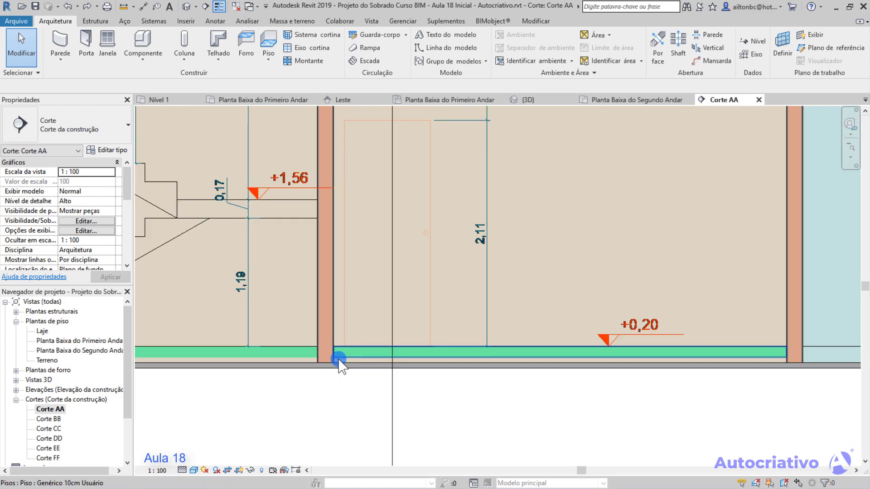
scroll(338, 358, "up", 4)
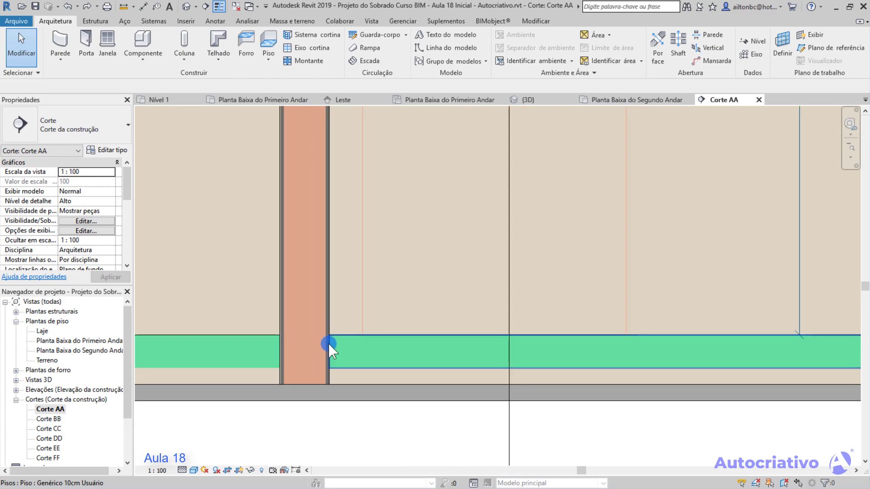
left_click(355, 335)
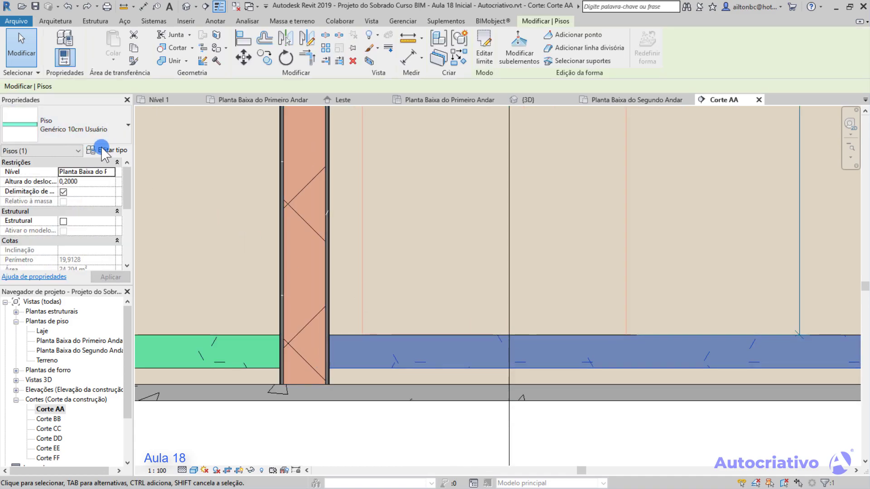
left_click(103, 150)
left_click(507, 219)
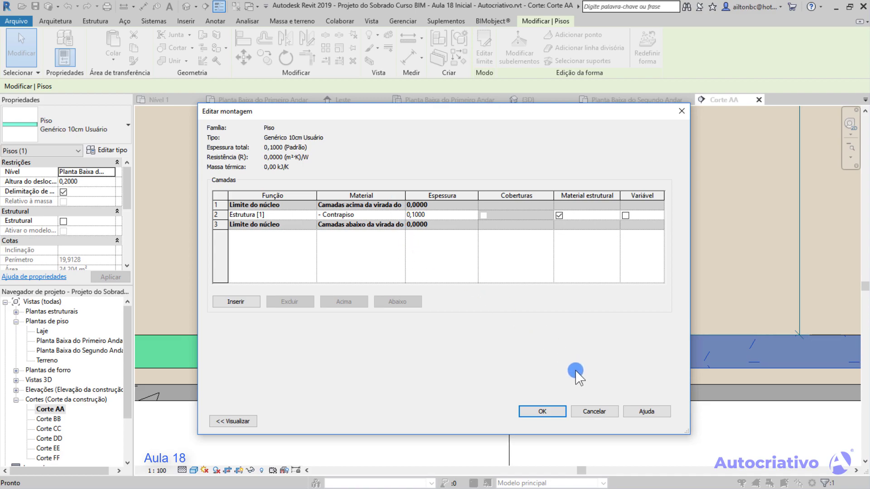
left_click(595, 412)
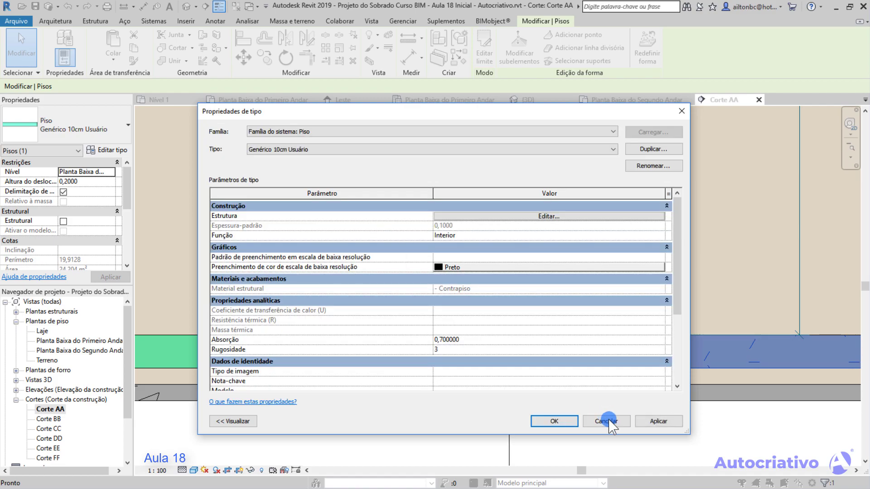
left_click(606, 421)
left_click(451, 424)
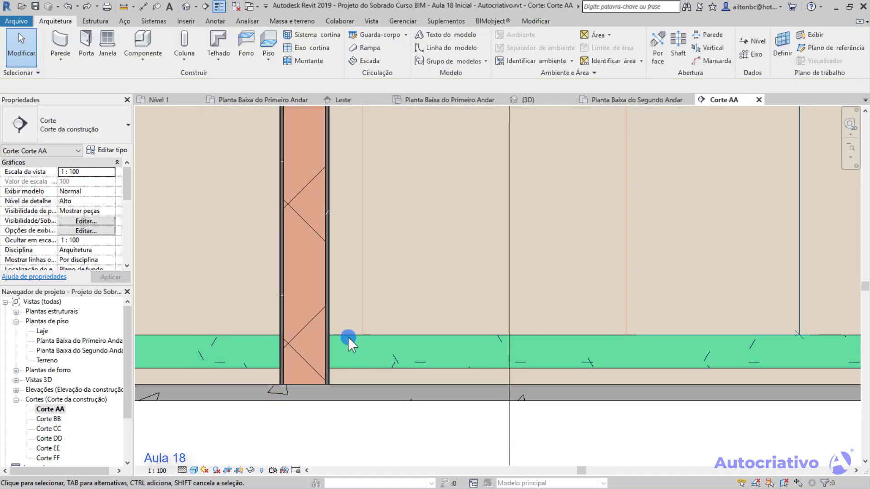
Return to the Planta Baixa do Primeiro Andar plan, bring the empty area beside the house into view, and dismiss the save reminder
double_click(96, 341)
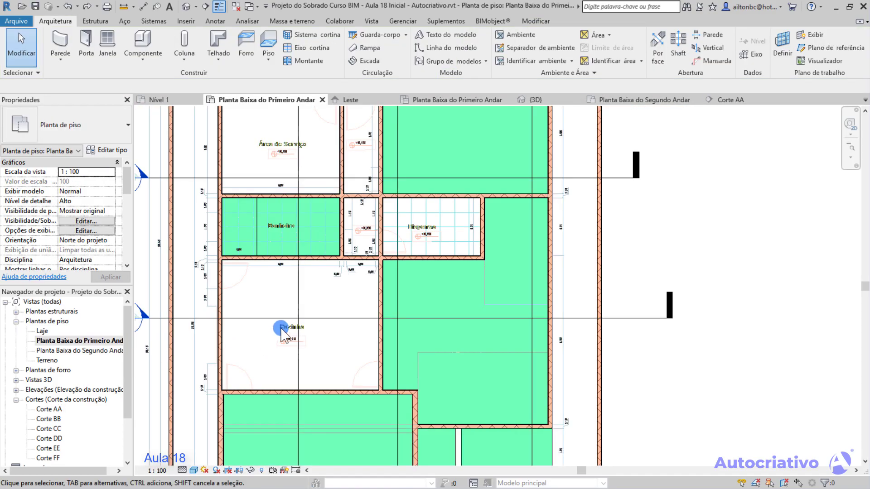
scroll(447, 325, "down", 3)
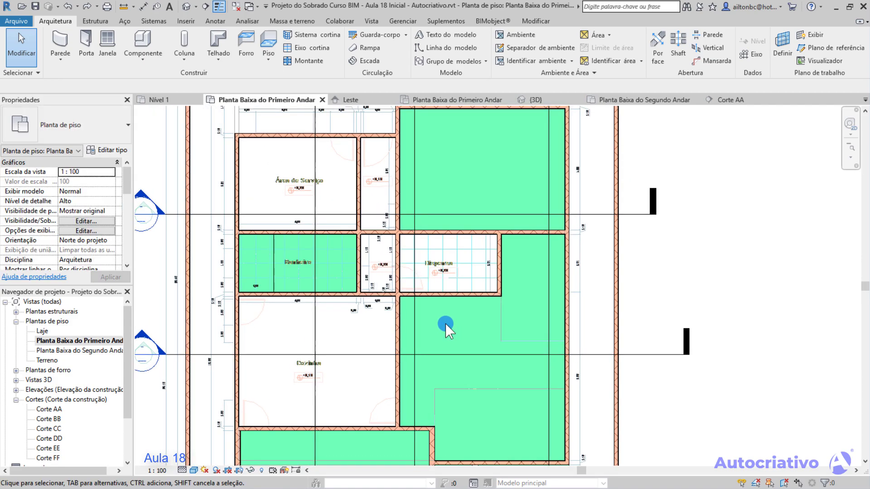
scroll(447, 322, "down", 1)
middle_click_drag(447, 322, 424, 267)
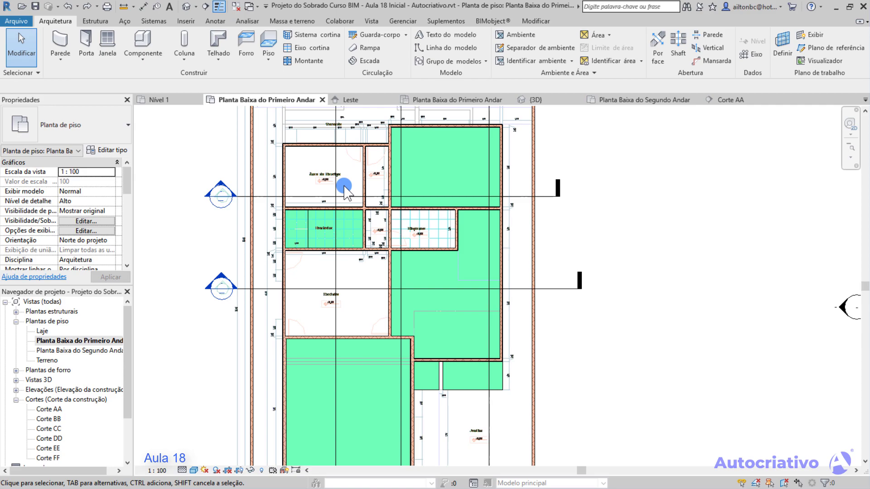
middle_click_drag(647, 311, 239, 174)
scroll(245, 177, "down", 1)
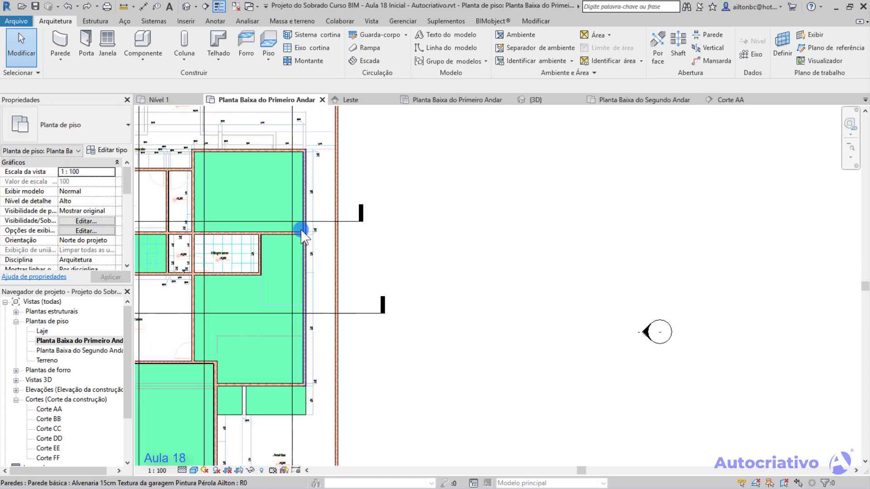
scroll(296, 229, "up", 1)
middle_click_drag(243, 179, 281, 218)
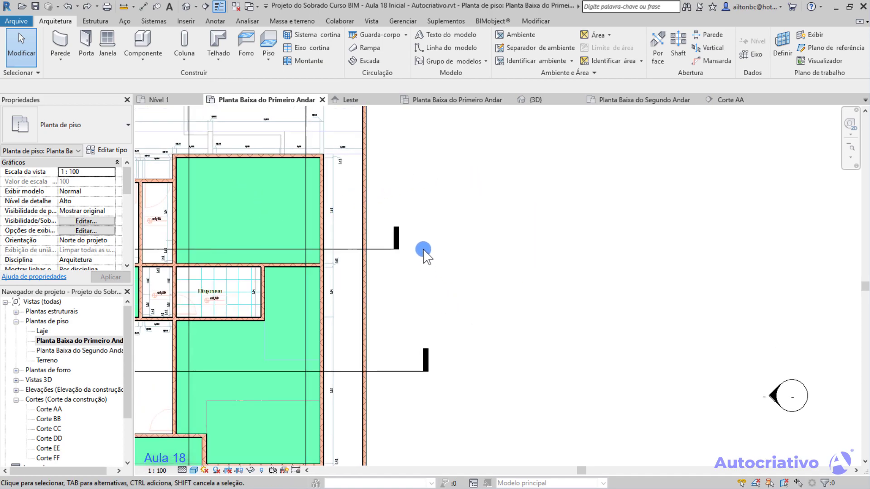
middle_click_drag(517, 261, 481, 224)
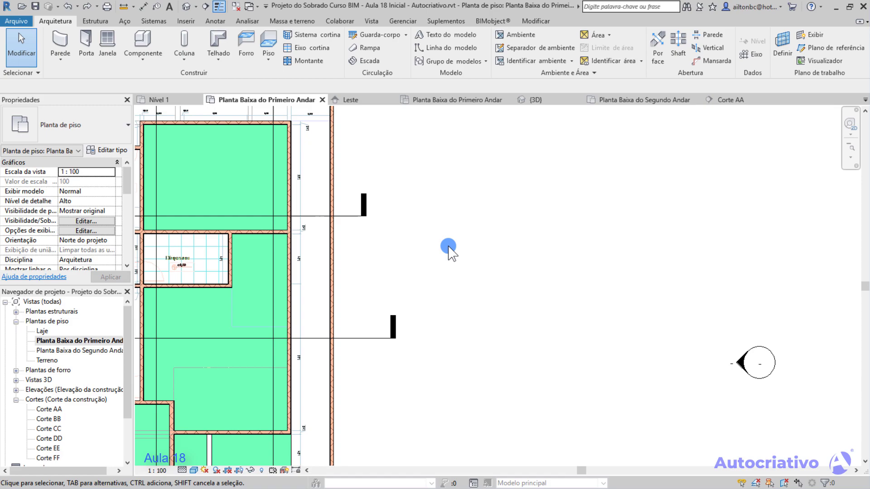
middle_click_drag(224, 161, 250, 165)
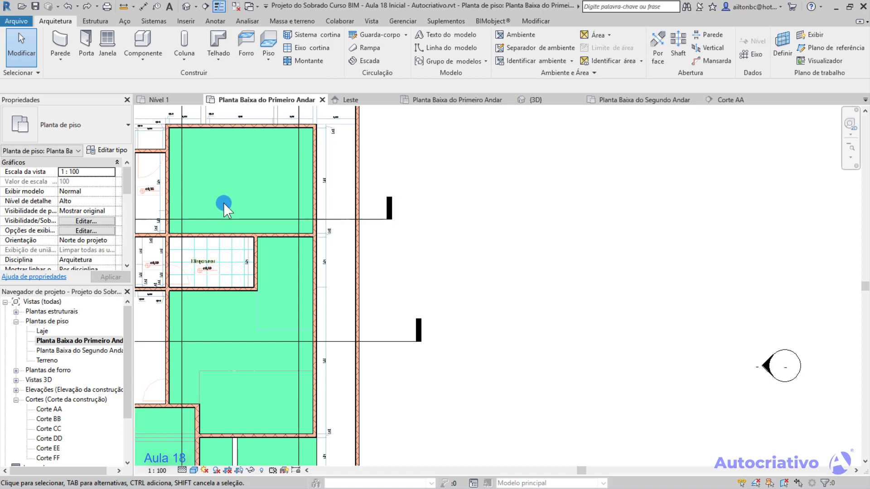
middle_click_drag(532, 267, 470, 287)
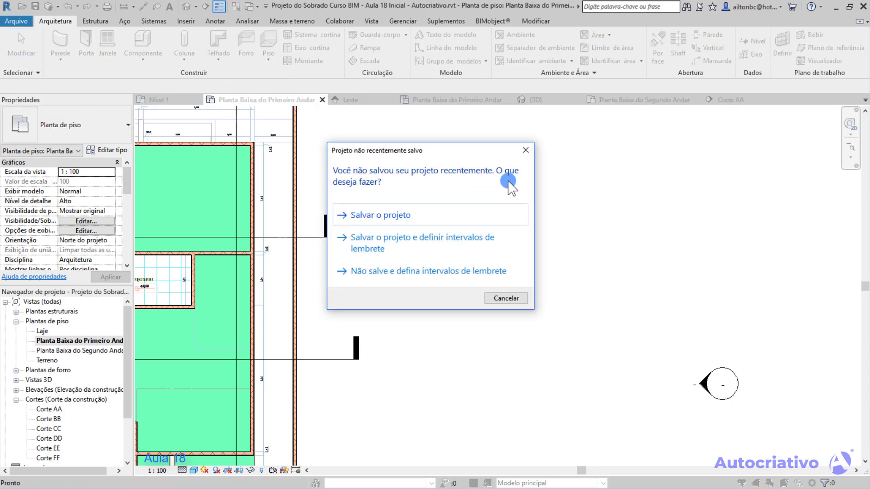
left_click(525, 151)
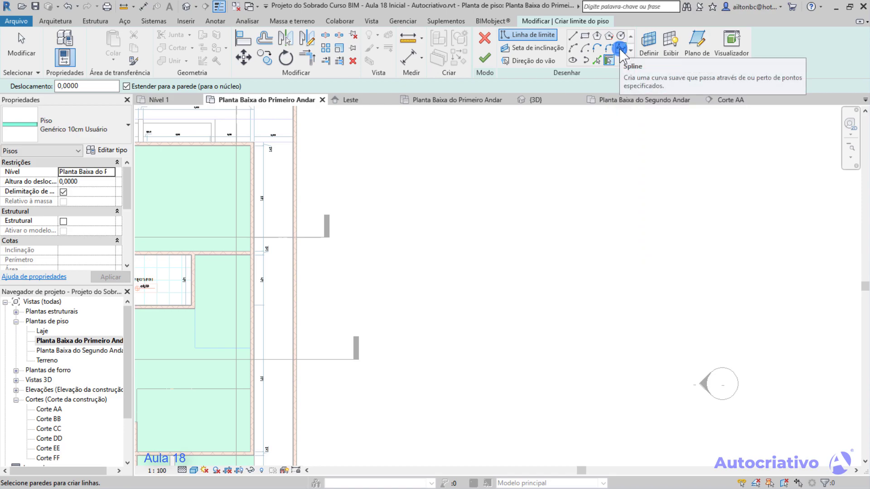
Begin a spline floor boundary in the empty area beside the house, curving down its outer side and around the rounded lower end
left_click(620, 48)
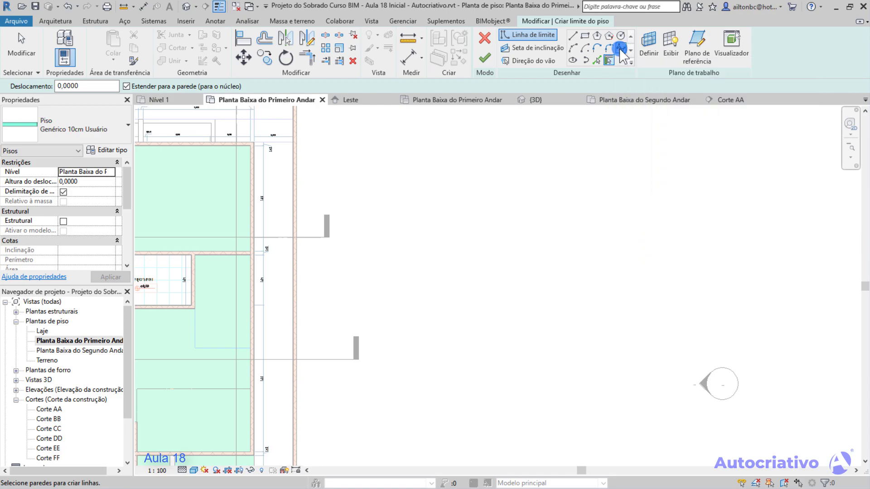
left_click(409, 174)
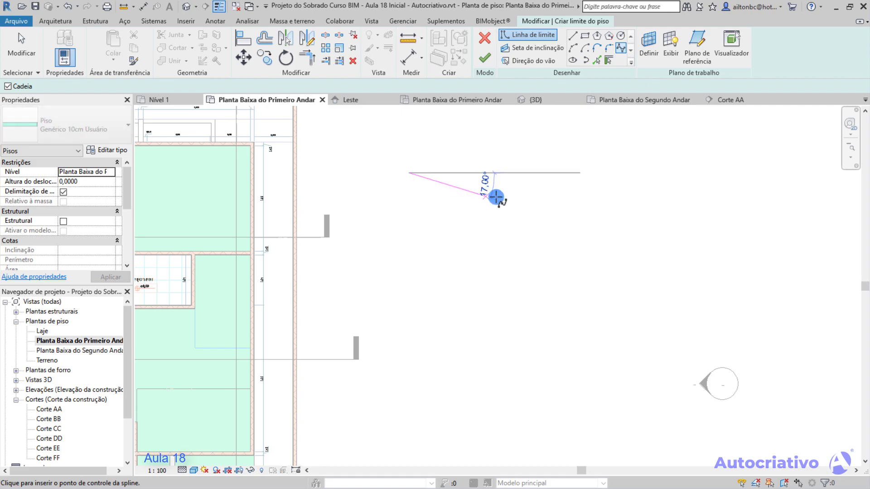
left_click(532, 197)
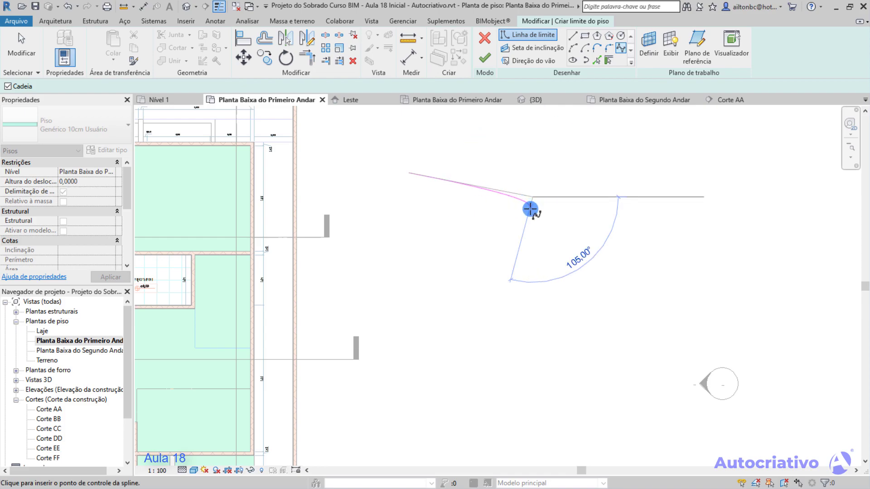
left_click(574, 254)
left_click(537, 329)
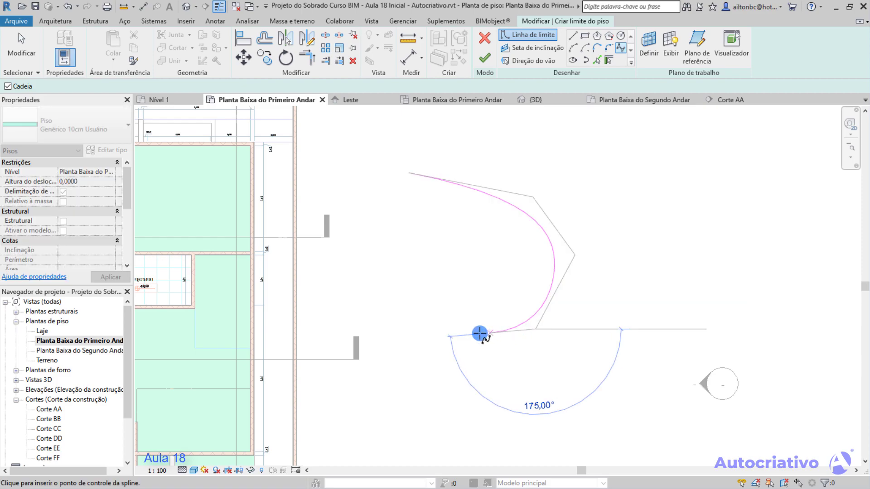
left_click(450, 321)
left_click(405, 385)
middle_click_drag(409, 398, 399, 284)
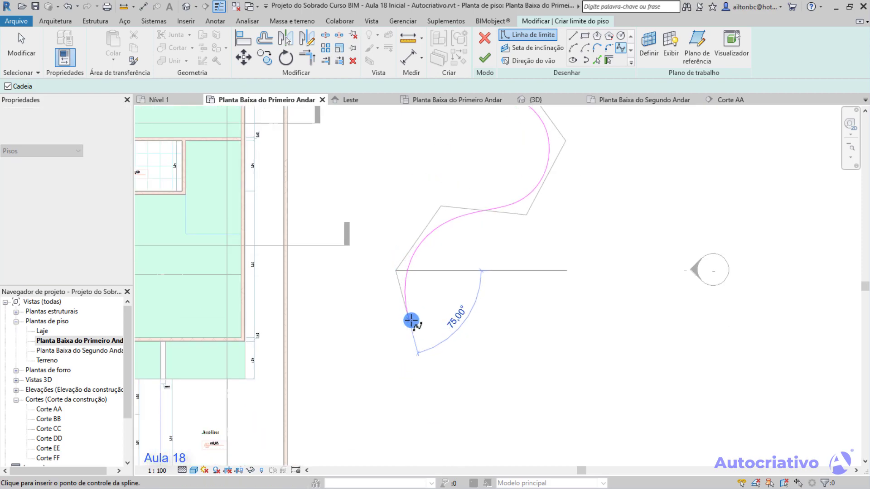
left_click(450, 333)
left_click(416, 399)
left_click(327, 365)
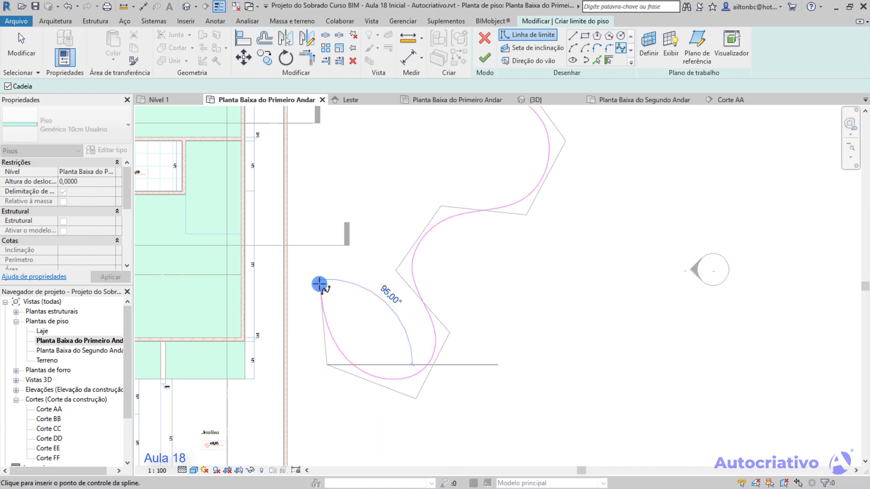
Continue the spline back up along the house side, ending its control points a short gap before the starting point
left_click(314, 216)
middle_click_drag(374, 171, 386, 305)
left_click(379, 270)
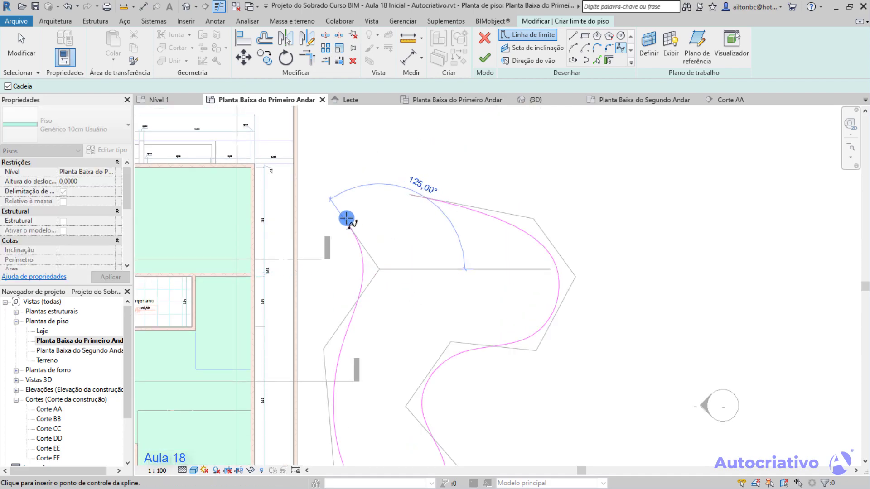
left_click(330, 200)
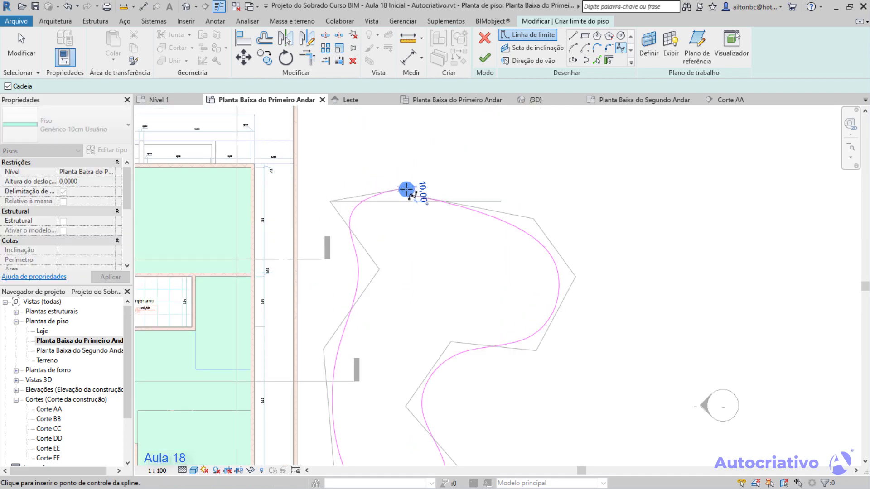
scroll(410, 196, "up", 5)
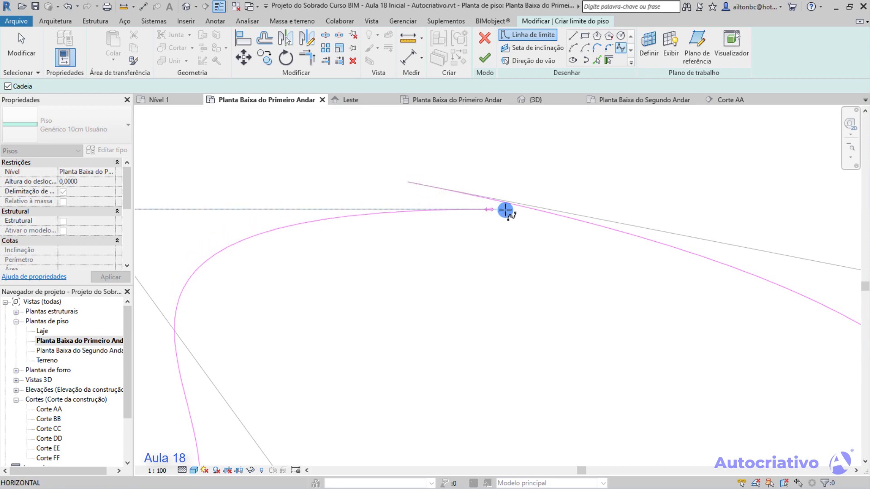
scroll(578, 232, "down", 5)
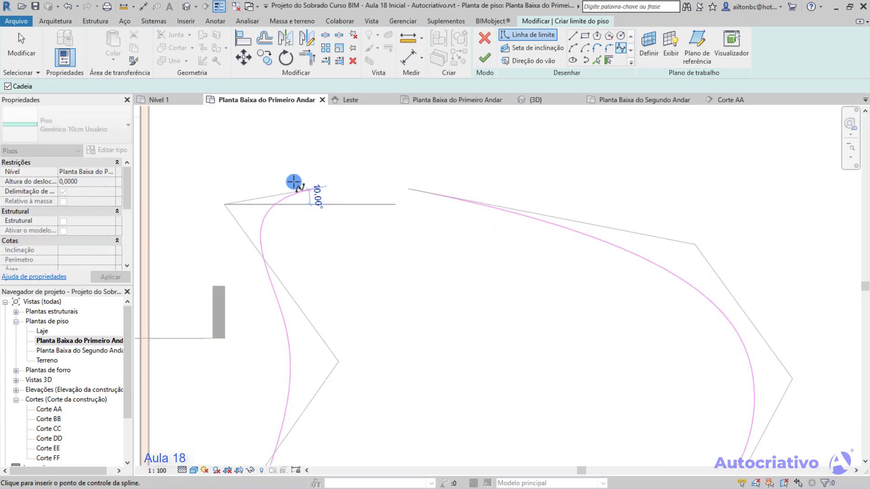
middle_click_drag(326, 202, 343, 213)
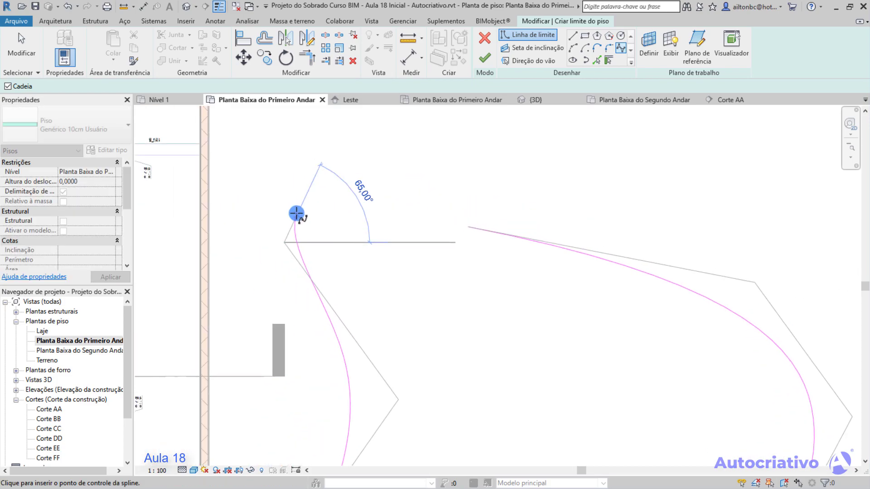
left_click(297, 213)
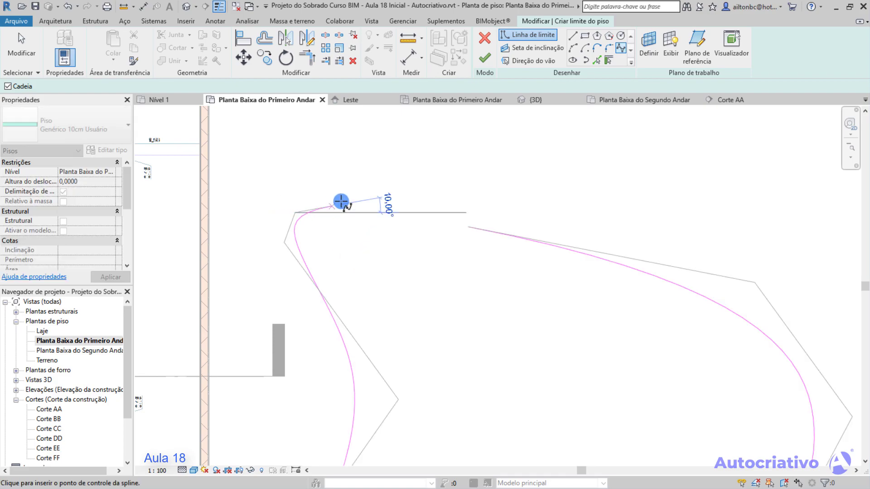
Close the gap between the spline's ends with a straight boundary line and finish the Genérico 10cm Usuário floor of about 70 m²
left_click(571, 36)
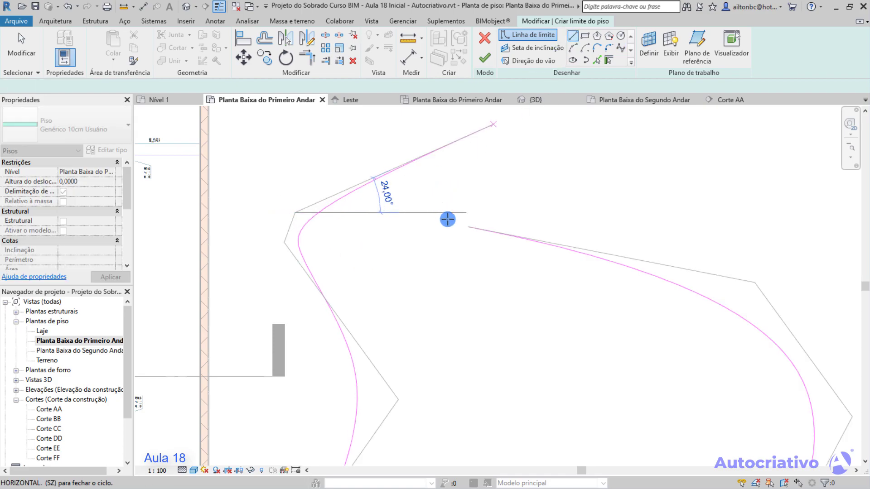
left_click(467, 227)
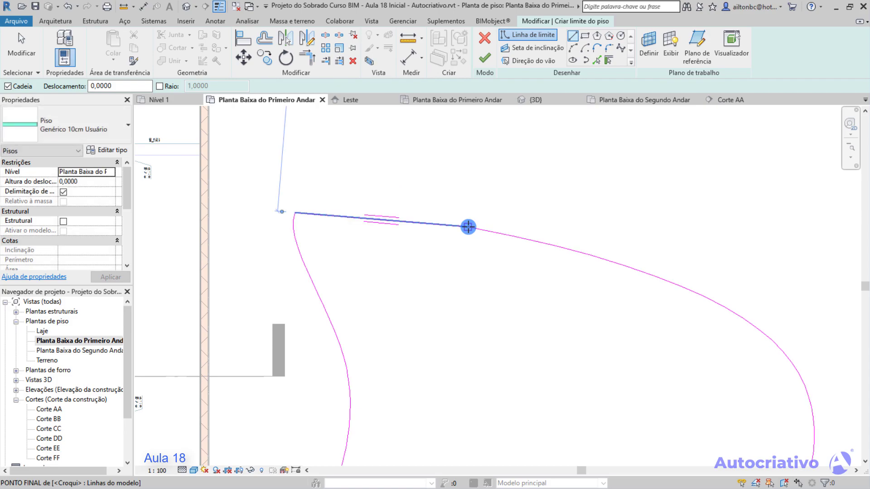
scroll(467, 229, "down", 3)
scroll(460, 240, "down", 3)
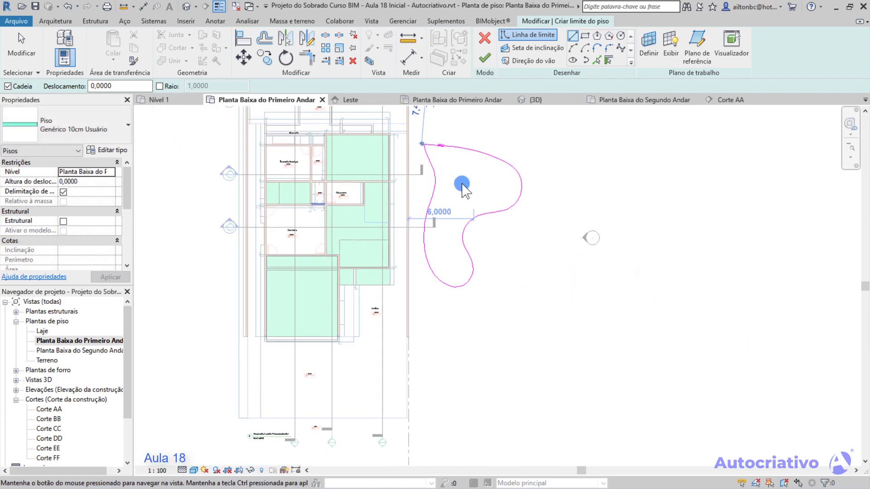
scroll(430, 138, "up", 2)
scroll(430, 137, "up", 1)
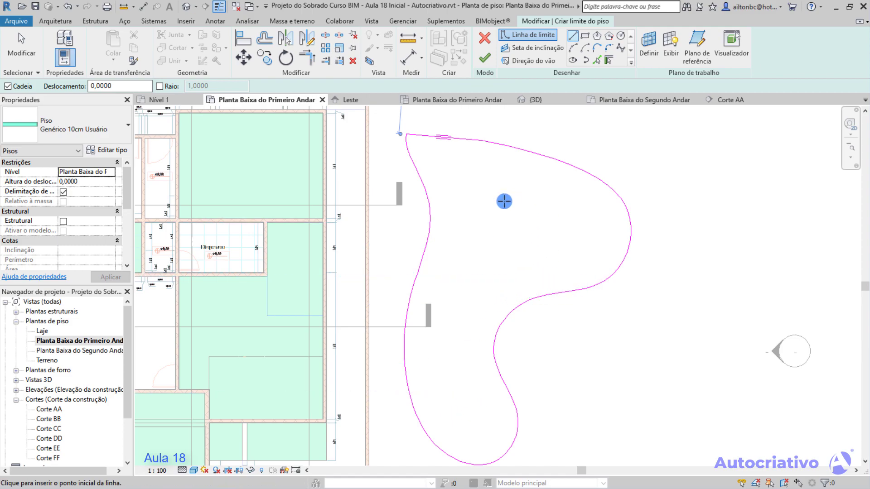
left_click(486, 58)
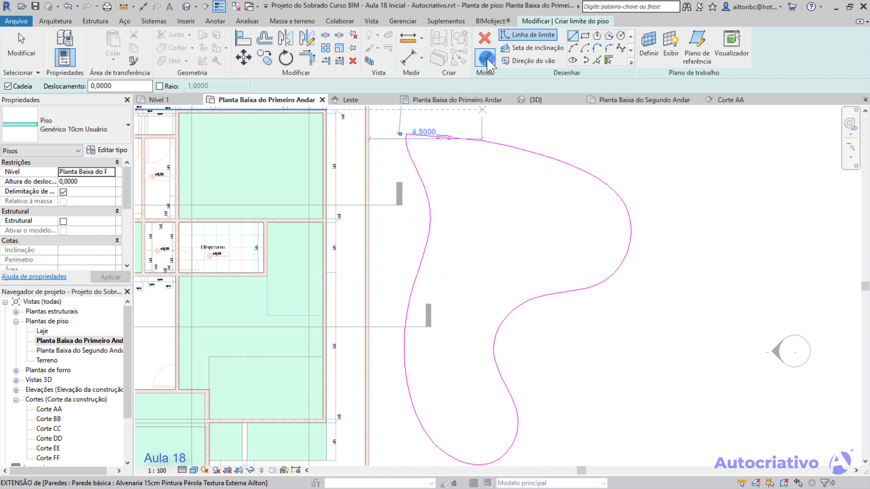
left_click(649, 319)
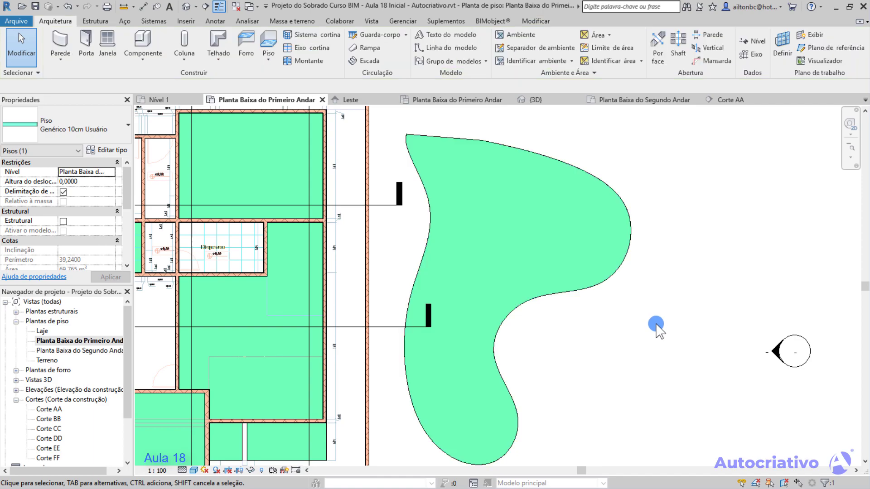
Open the 3D view and examine the free-form floor's outline and thickness beside the boundary wall
scroll(589, 308, "down", 3)
left_click(186, 6)
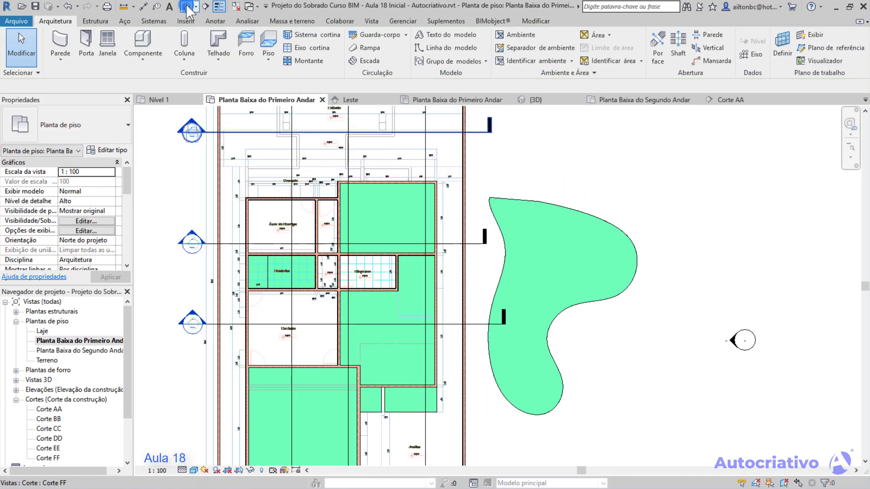
scroll(471, 276, "down", 8)
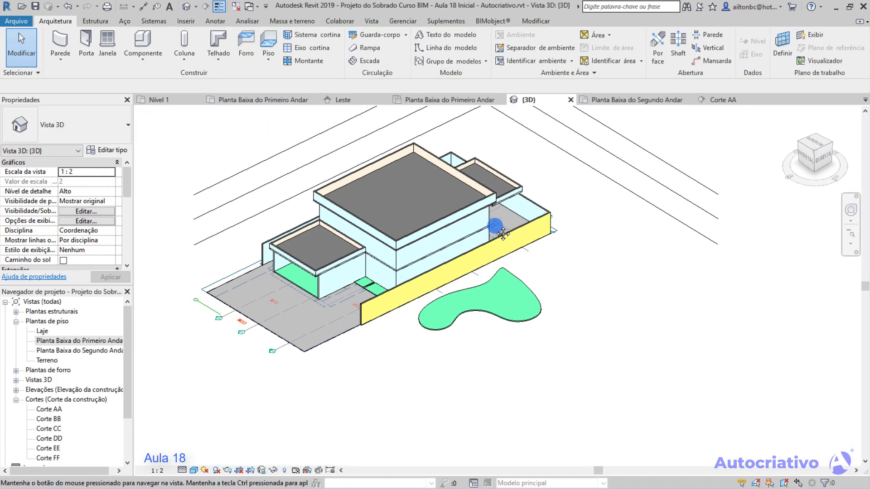
scroll(494, 349, "up", 8)
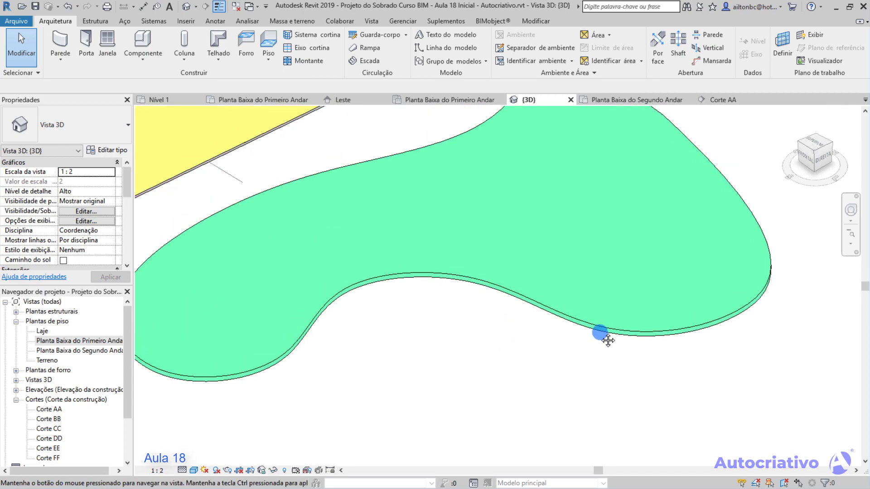
left_click(605, 325)
scroll(589, 306, "down", 3)
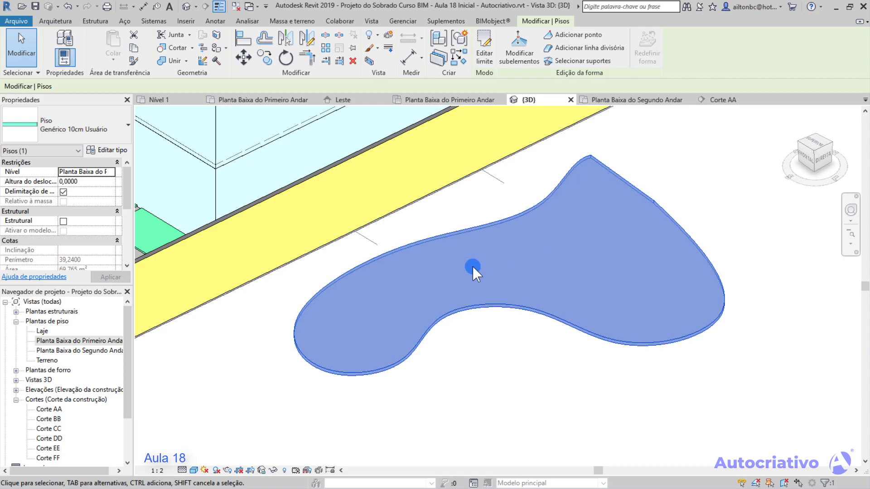
Open the free-form floor's boundary for editing and examine its sketch in the Planta Baixa do Primeiro Andar plan
left_click(485, 56)
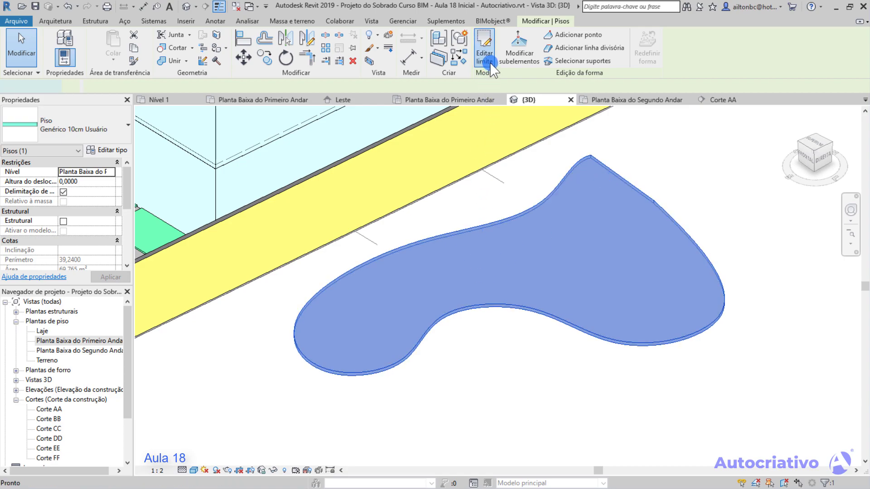
double_click(77, 340)
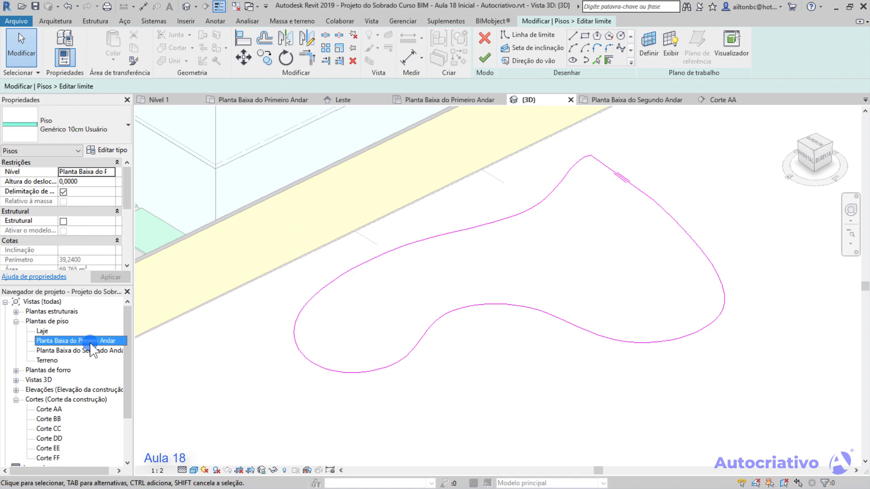
middle_click_drag(565, 231, 503, 223)
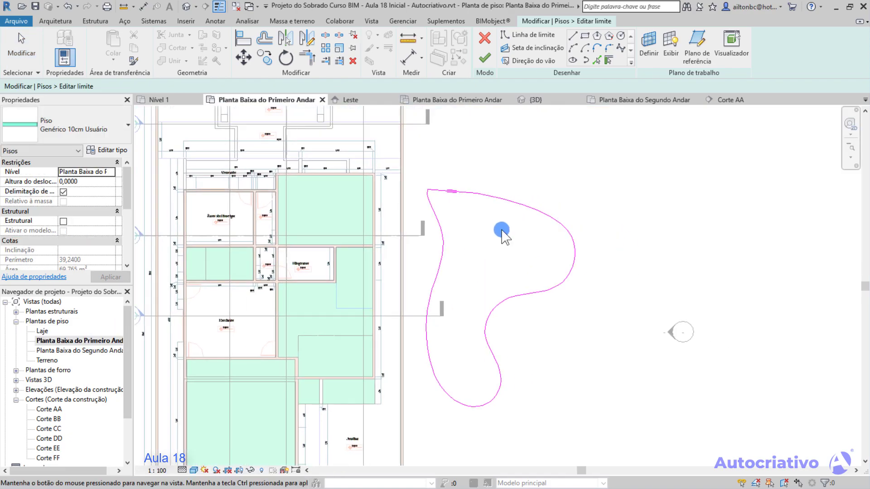
scroll(621, 37, "up", 2)
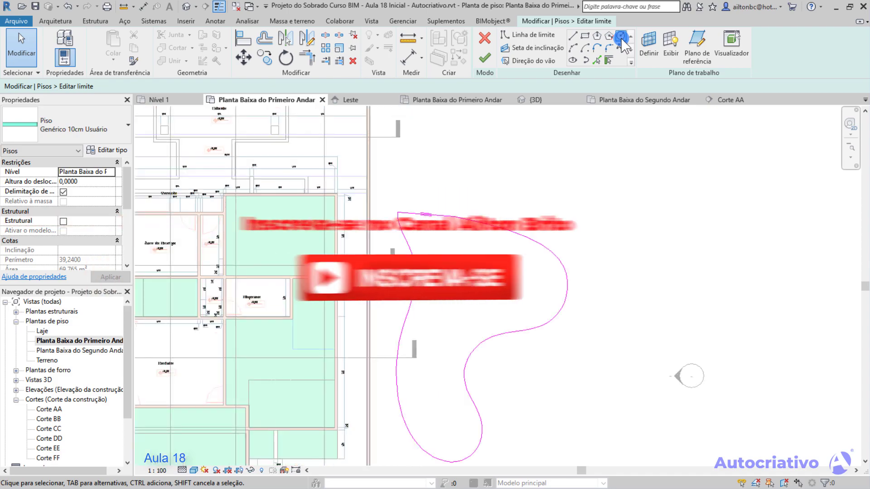
scroll(559, 141, "down", 2)
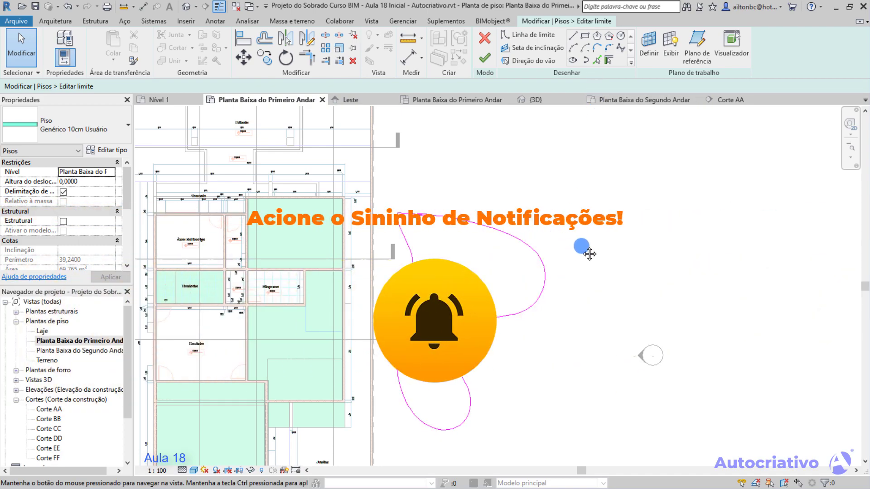
middle_click_drag(586, 258, 583, 279)
Finish editing the boundary without changes and remove the free-form floor beside the house
left_click(484, 57)
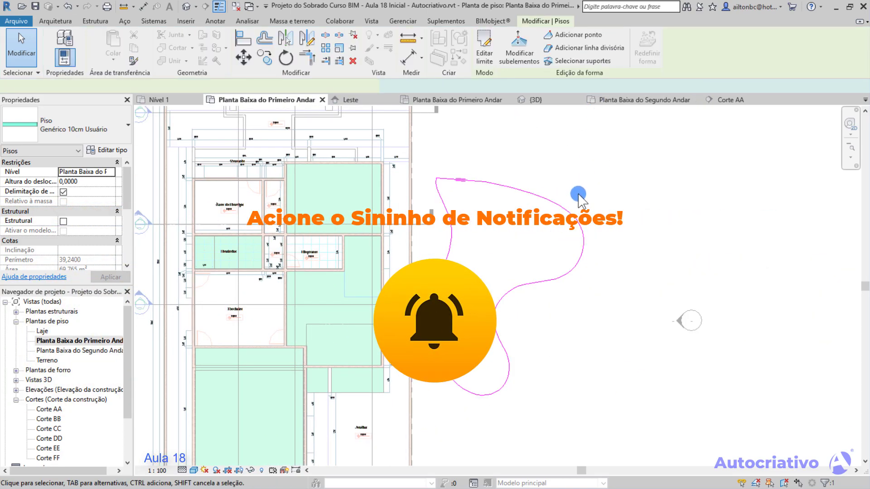
left_click(607, 239)
middle_click_drag(480, 248, 551, 245)
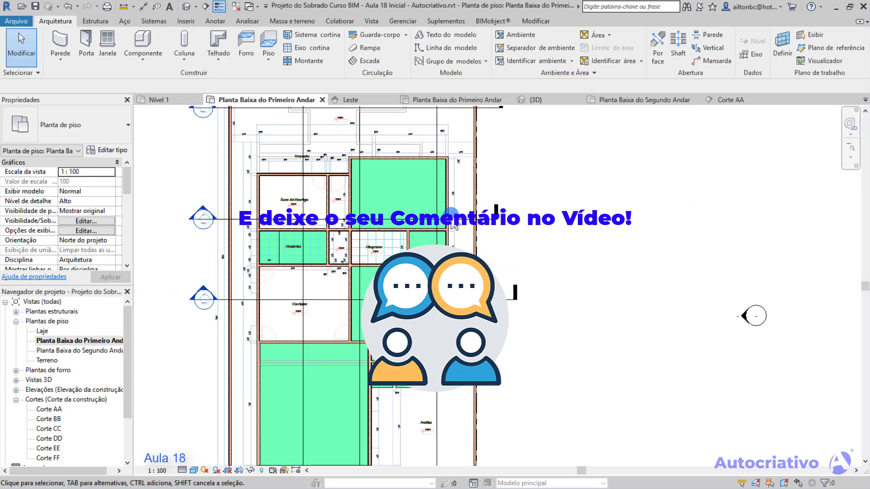